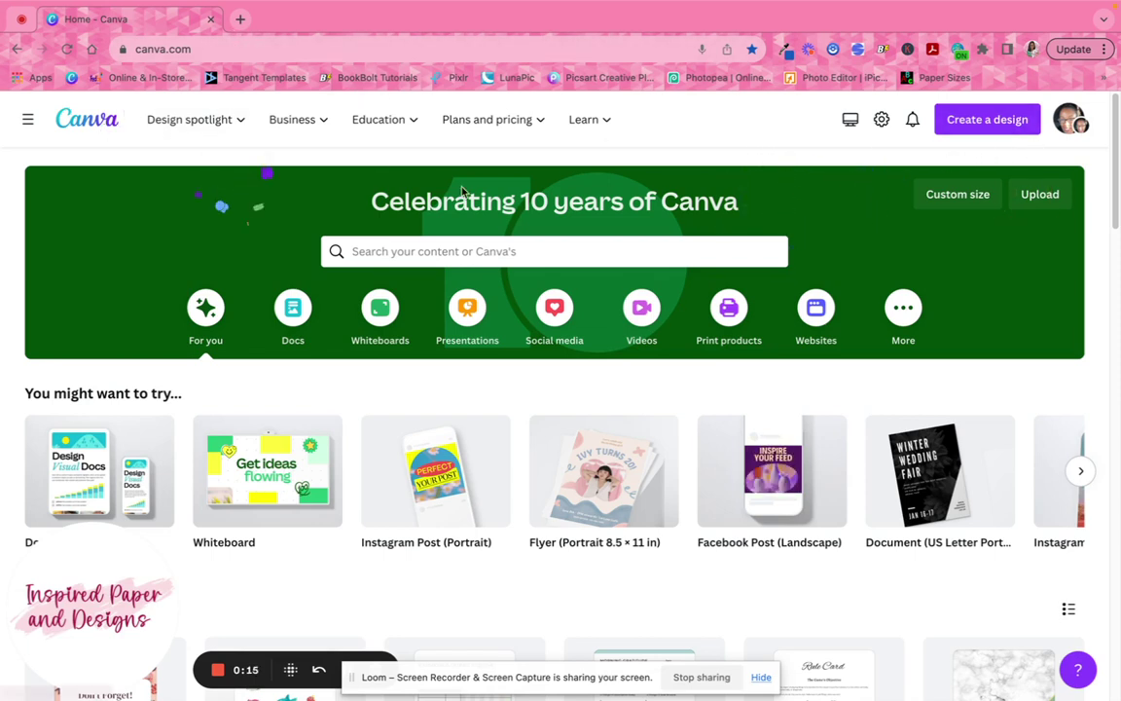
Create a new custom-size design 8.5 in wide and 11 in high
{"action": "left_click", "coordinate": [988, 121]}
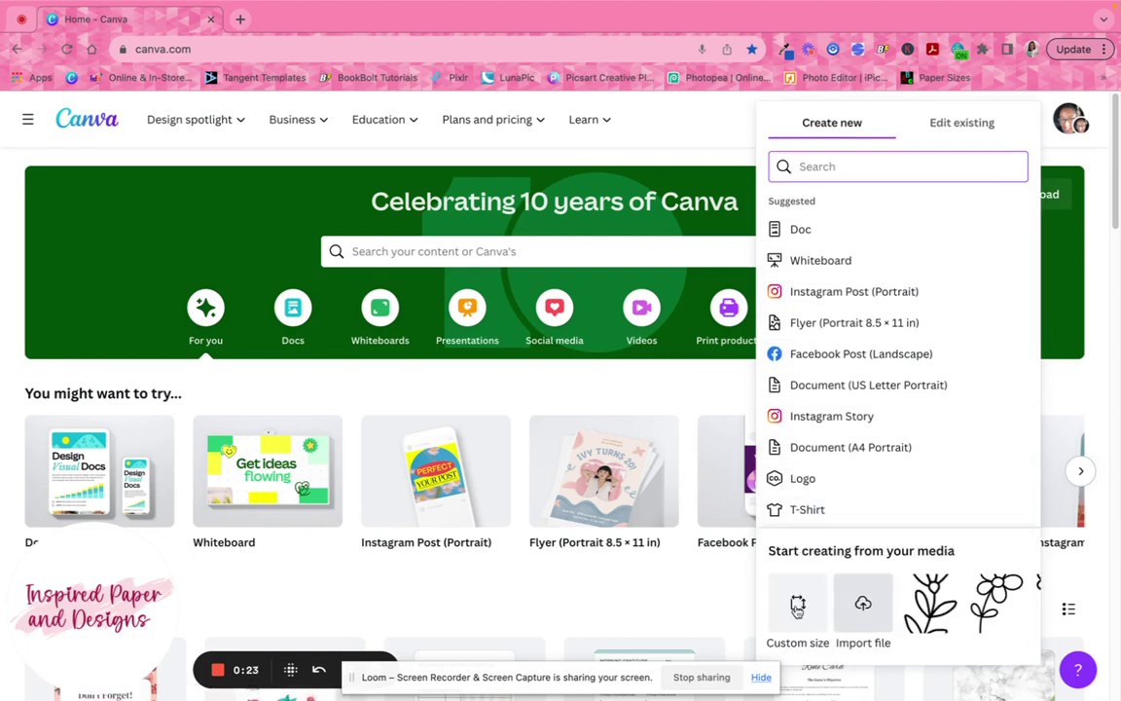
{"action": "left_click", "coordinate": [802, 621]}
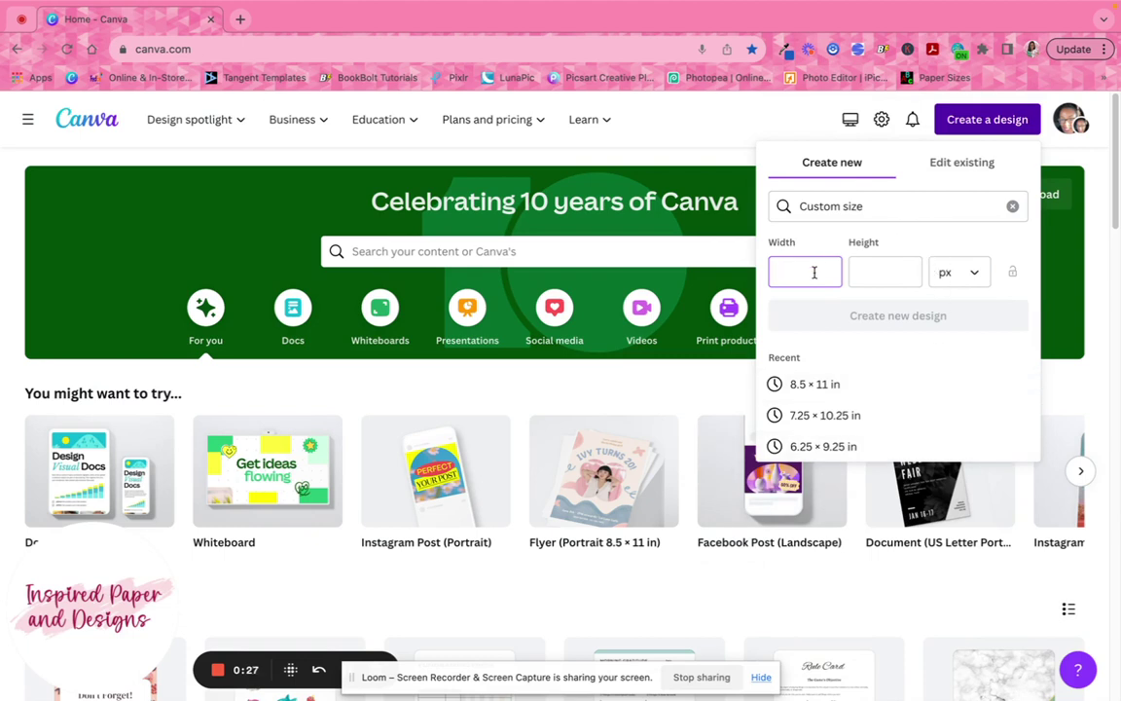
{"action": "left_click", "coordinate": [969, 280]}
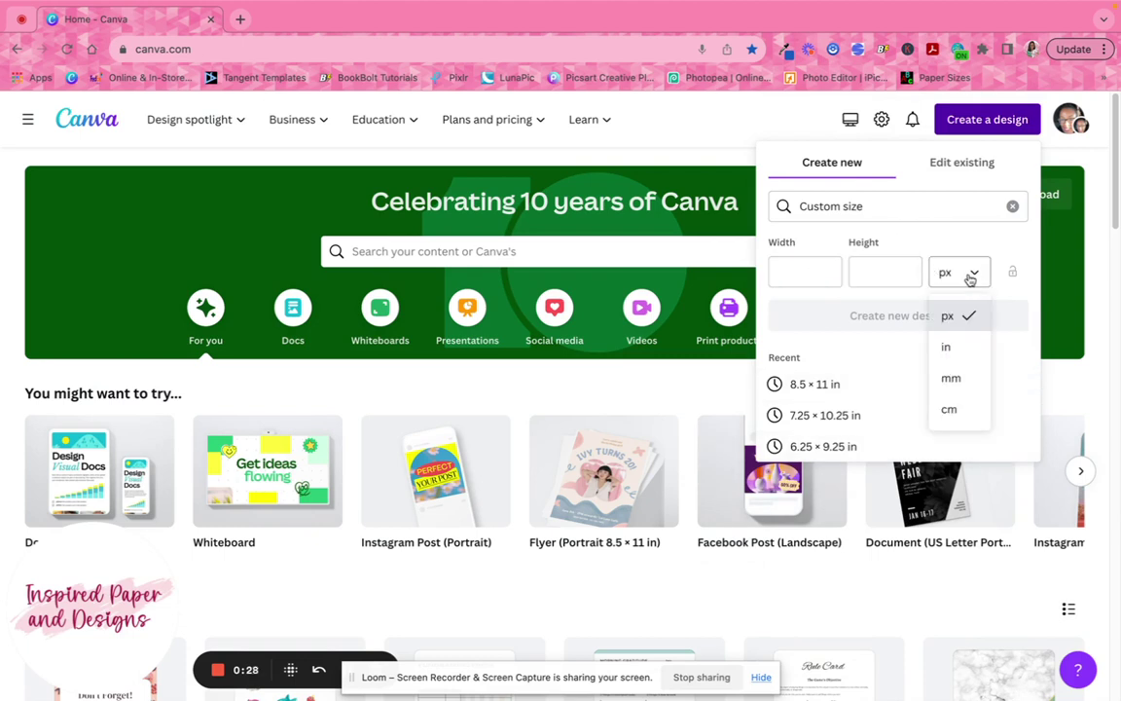
{"action": "left_click", "coordinate": [946, 348]}
{"action": "left_click", "coordinate": [792, 271]}
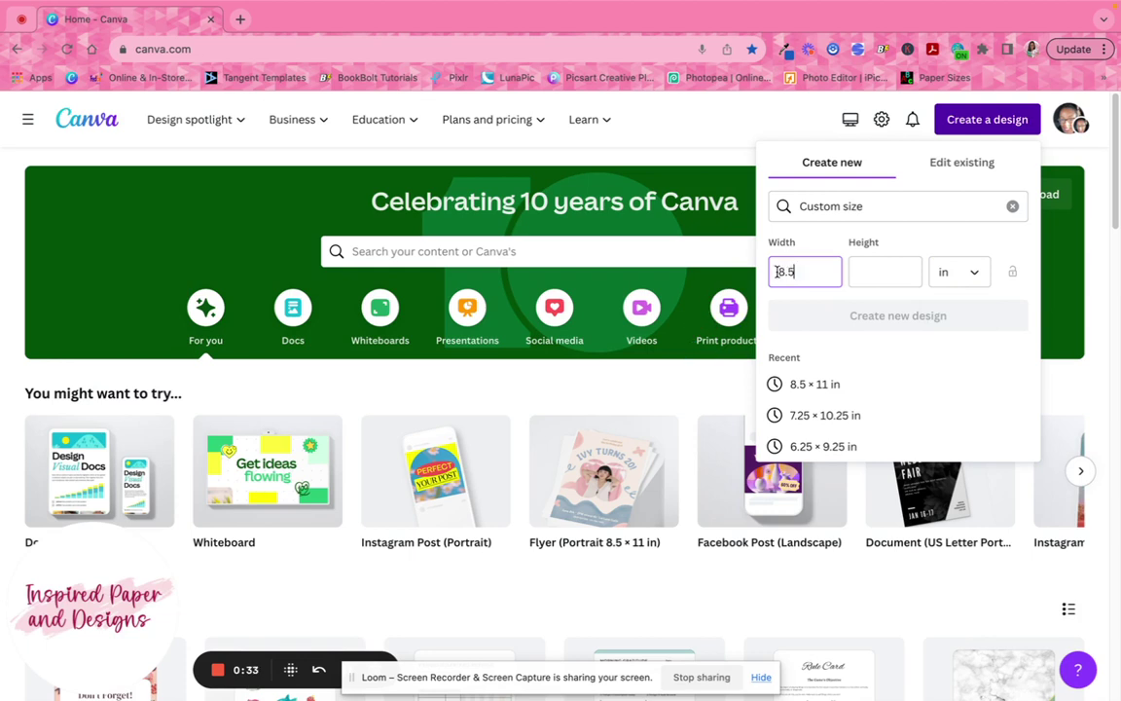
{"action": "left_click", "coordinate": [886, 273]}
{"action": "type", "text": "11"}
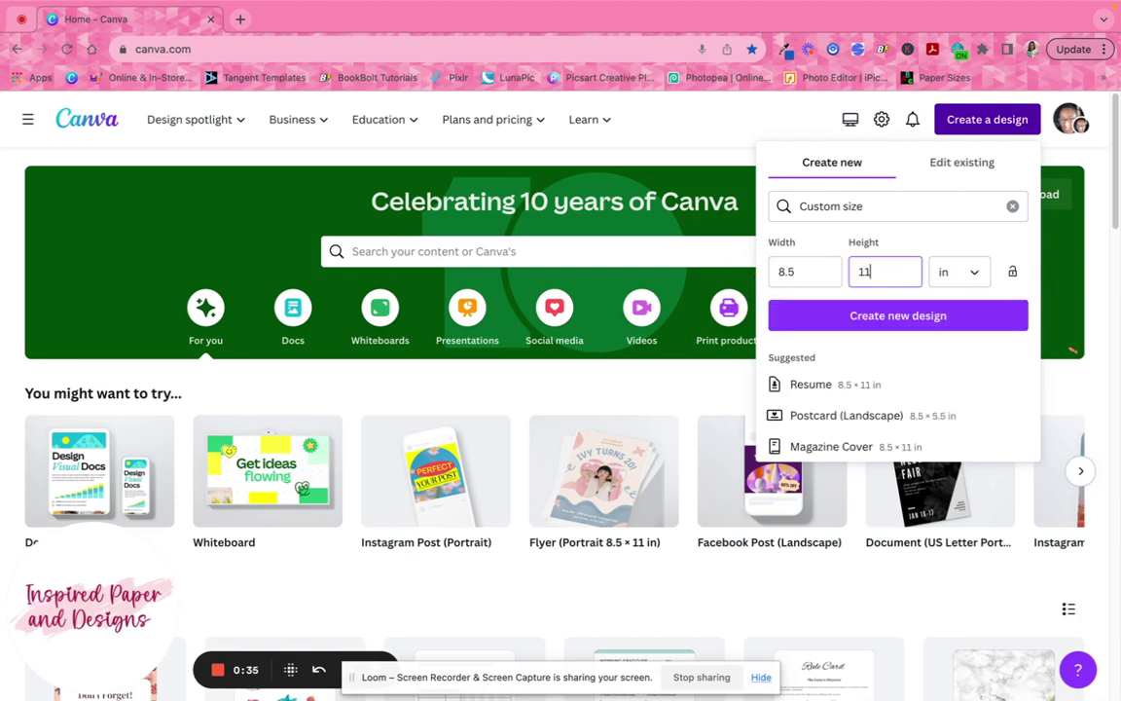
{"action": "left_click", "coordinate": [901, 317]}
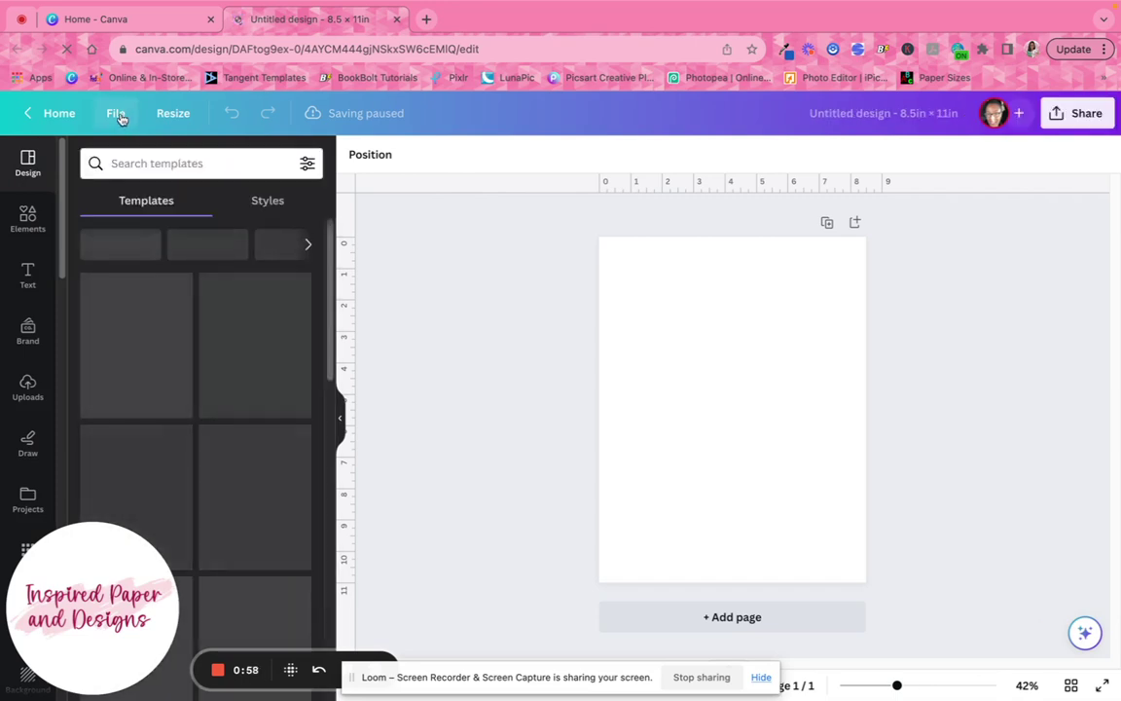
Place ruler guides about 0.5 in inside all four edges of the page, using the view settings to check that rulers and guides are shown
{"action": "left_click", "coordinate": [117, 114]}
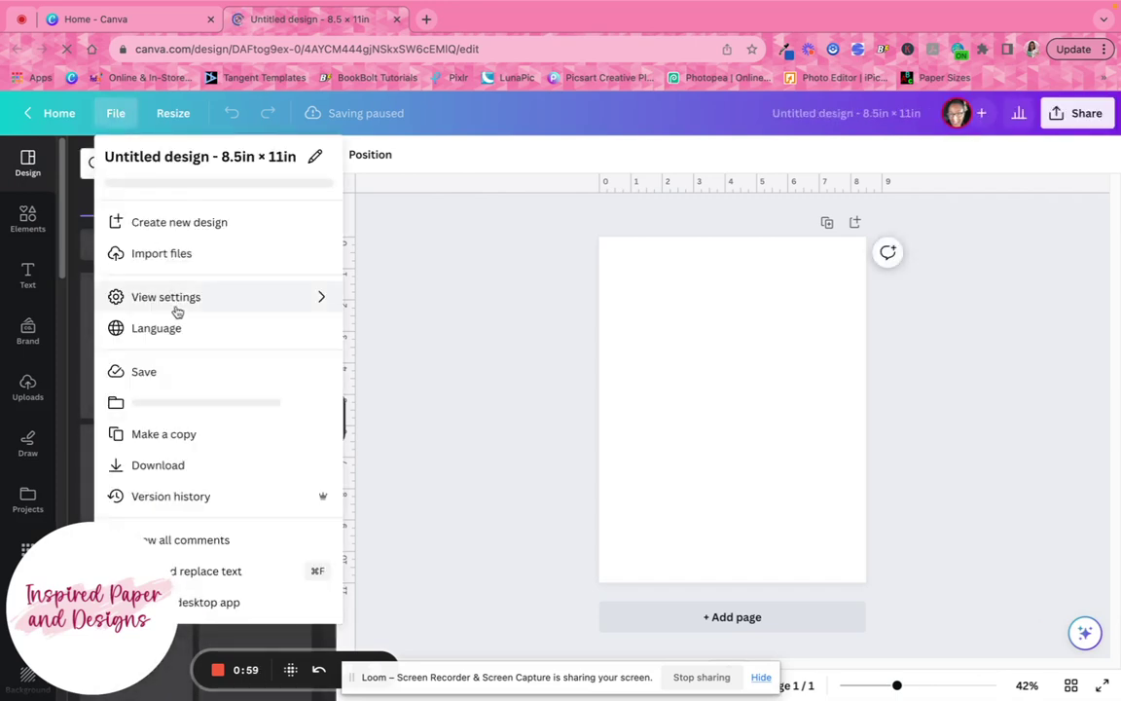
{"action": "mouse_move", "coordinate": [178, 309]}
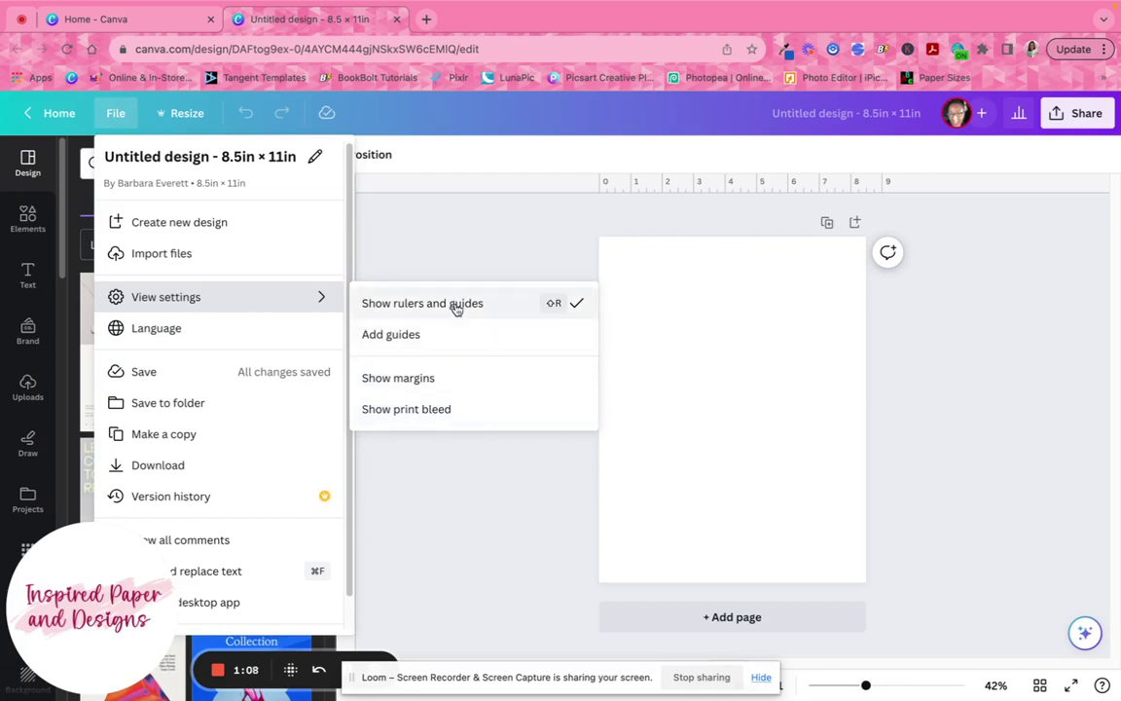
{"action": "left_click", "coordinate": [466, 241]}
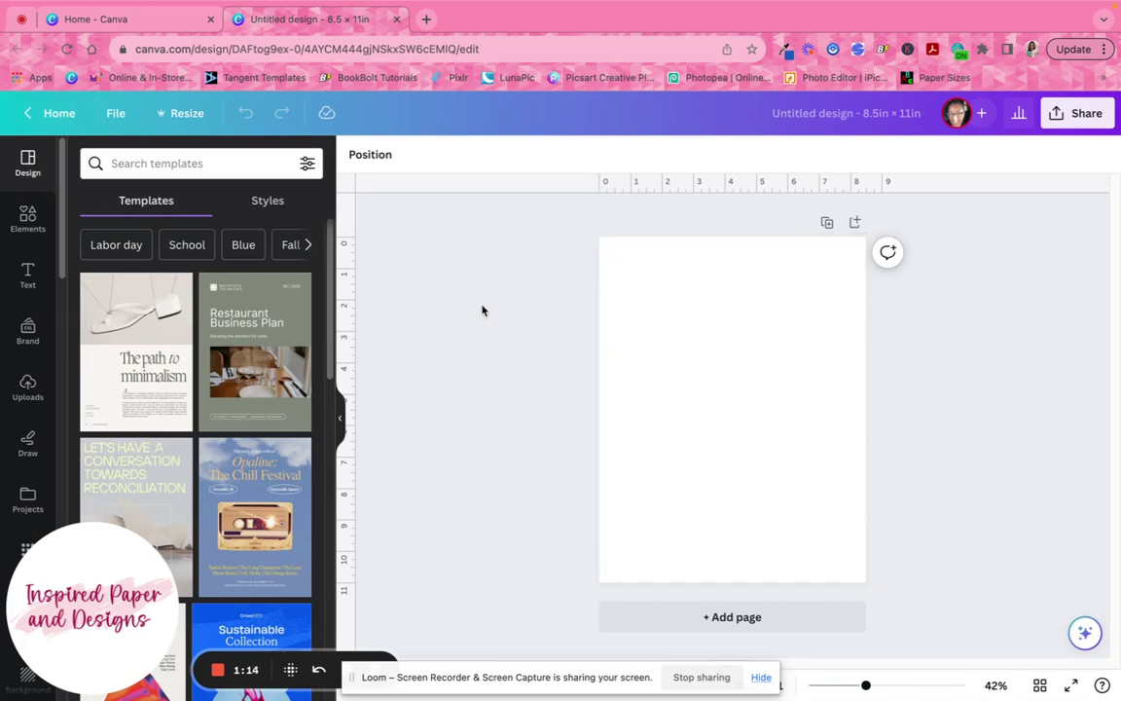
{"action": "left_click_drag", "start_coordinate": [354, 235], "coordinate": [615, 267]}
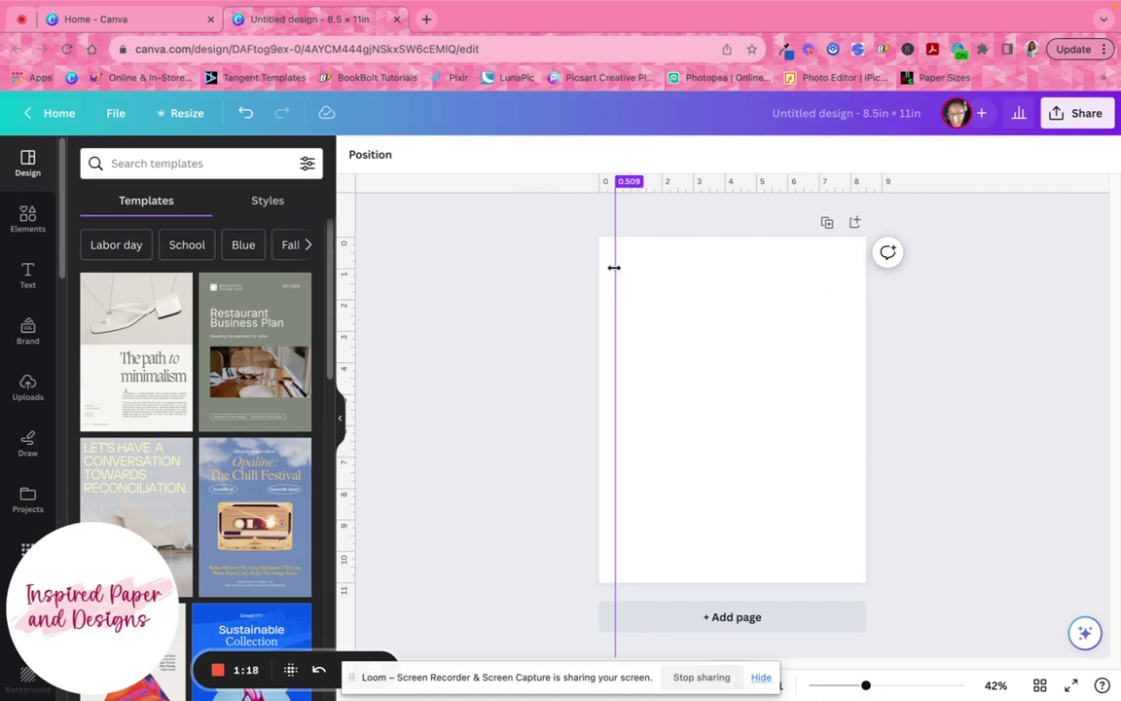
{"action": "left_click_drag", "start_coordinate": [664, 192], "coordinate": [650, 252]}
{"action": "left_click_drag", "start_coordinate": [356, 199], "coordinate": [849, 259]}
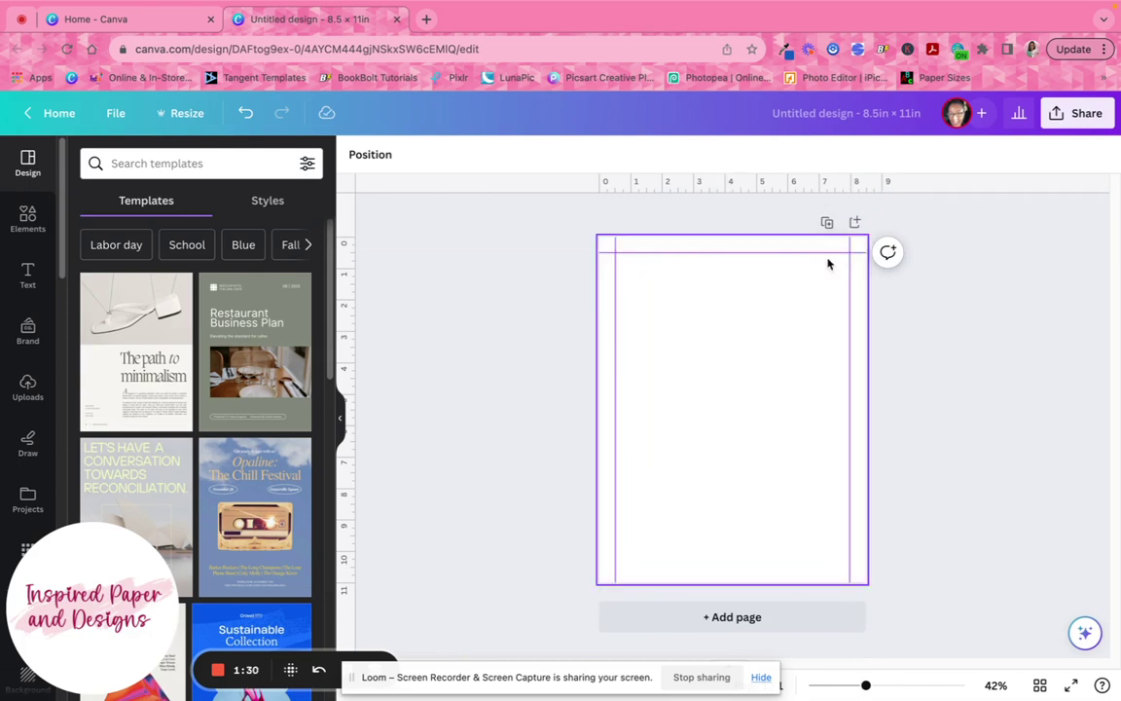
{"action": "left_click_drag", "start_coordinate": [709, 190], "coordinate": [698, 566]}
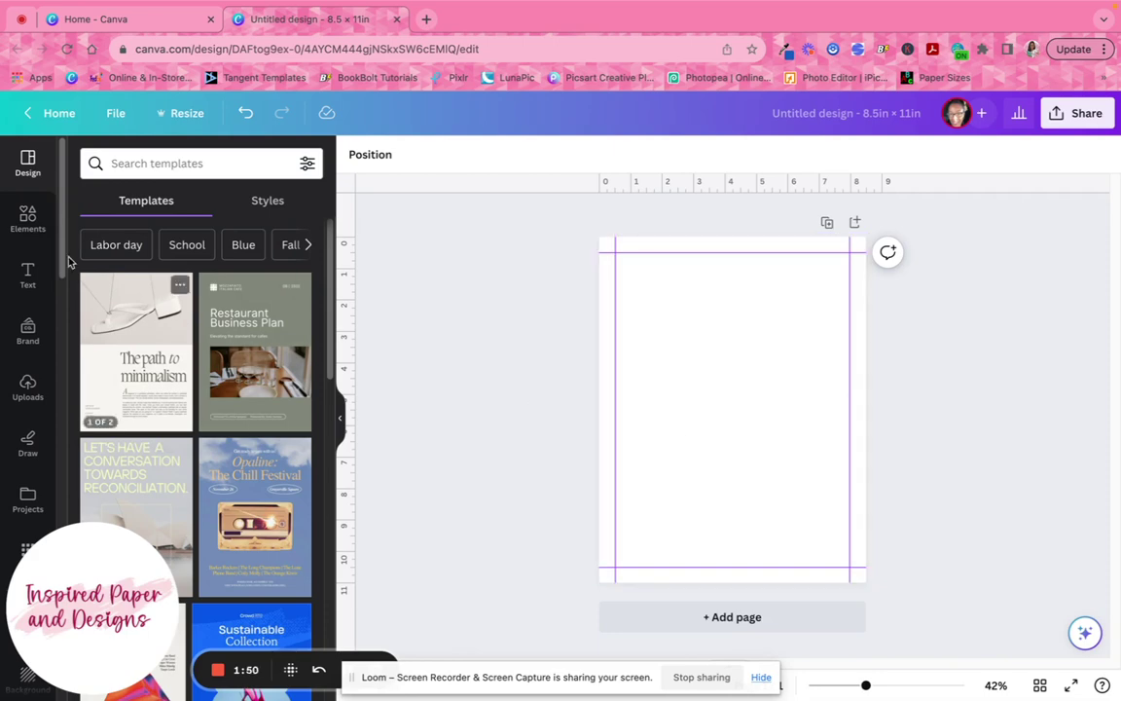
Insert the plain black-outlined table with no header fill from the table elements
{"action": "left_click", "coordinate": [16, 212]}
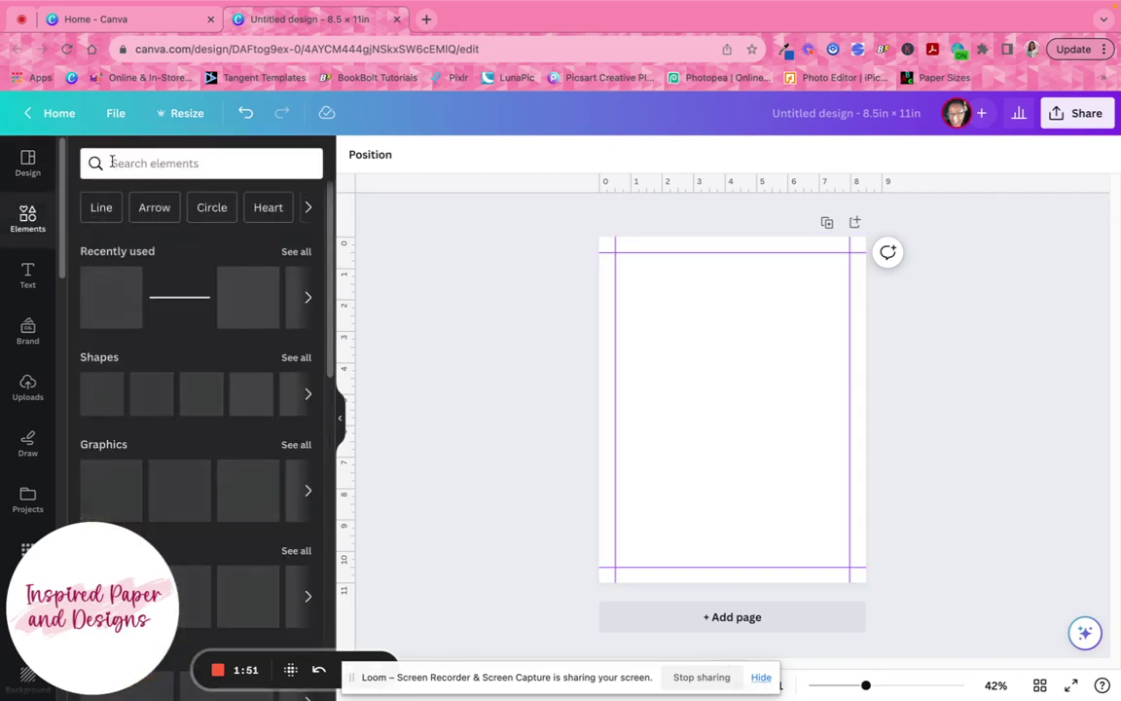
{"action": "left_click", "coordinate": [112, 164]}
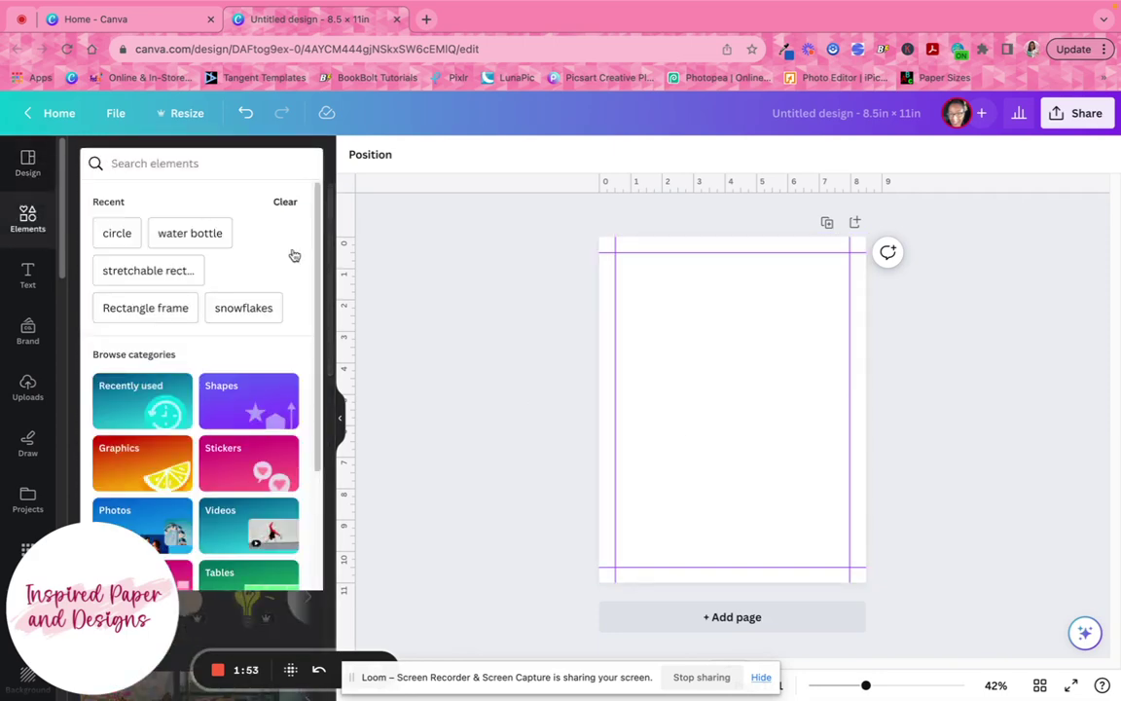
{"action": "scroll", "coordinate": [231, 470], "scroll_direction": "down", "scroll_amount": 3}
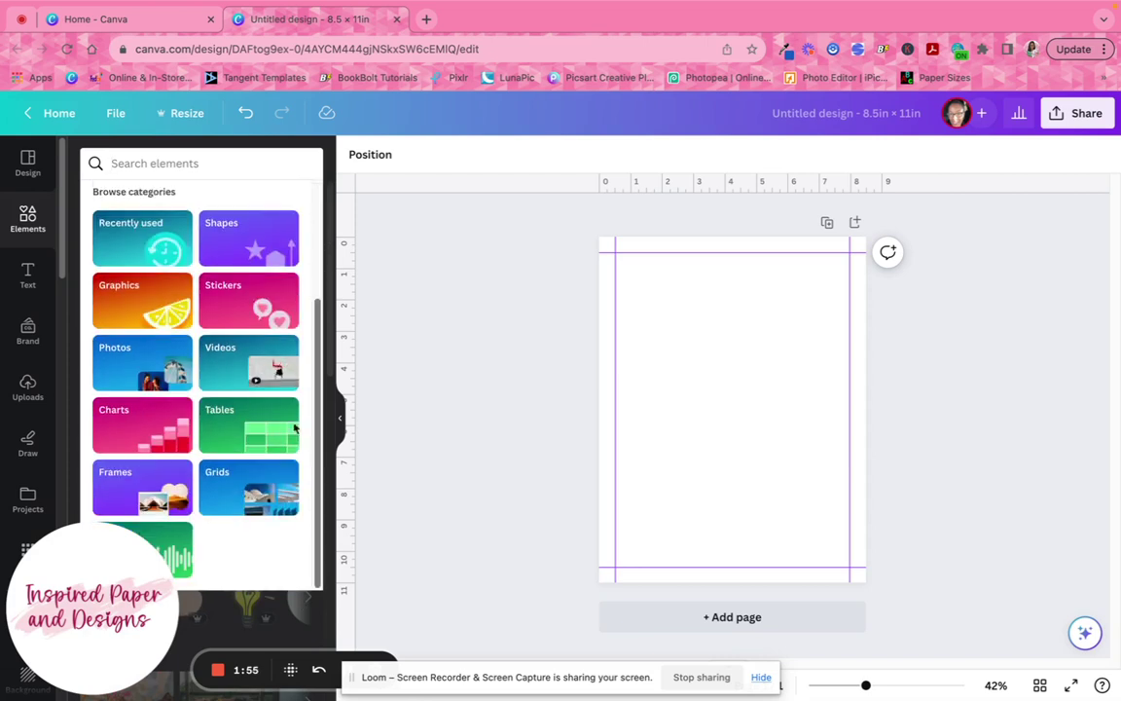
{"action": "left_click", "coordinate": [238, 428]}
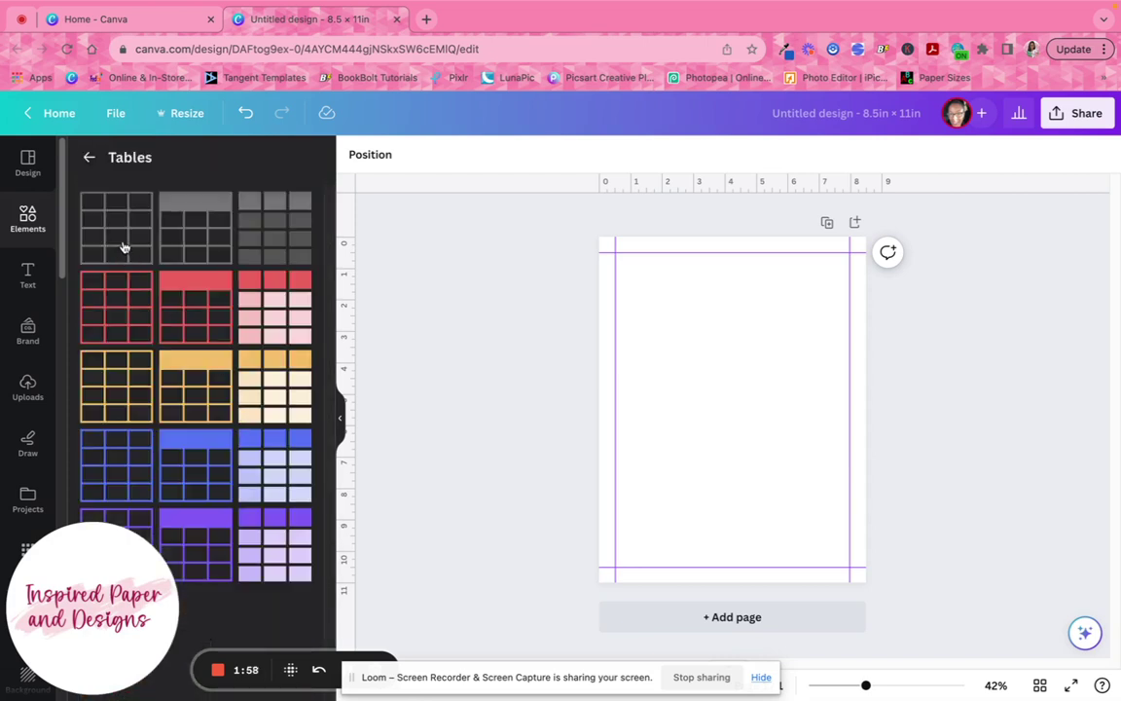
{"action": "left_click", "coordinate": [123, 247]}
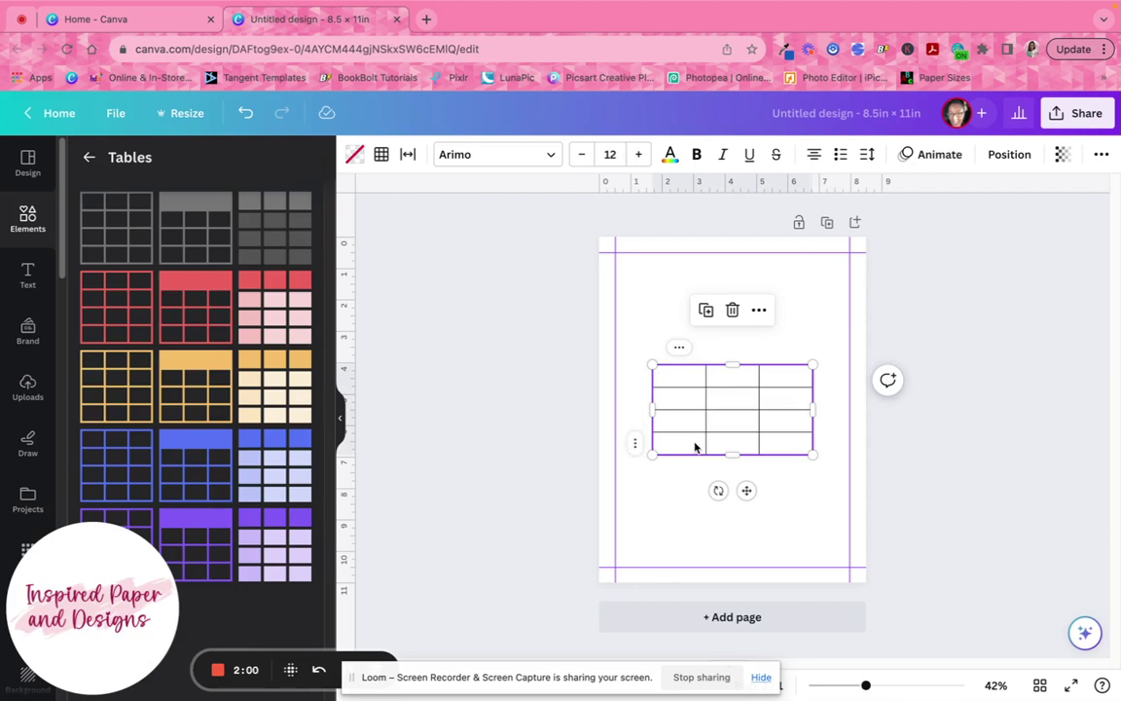
Move the table to the upper part of the page, just inside the left guide
{"action": "left_click", "coordinate": [339, 418]}
{"action": "left_click_drag", "start_coordinate": [865, 685], "coordinate": [875, 686]}
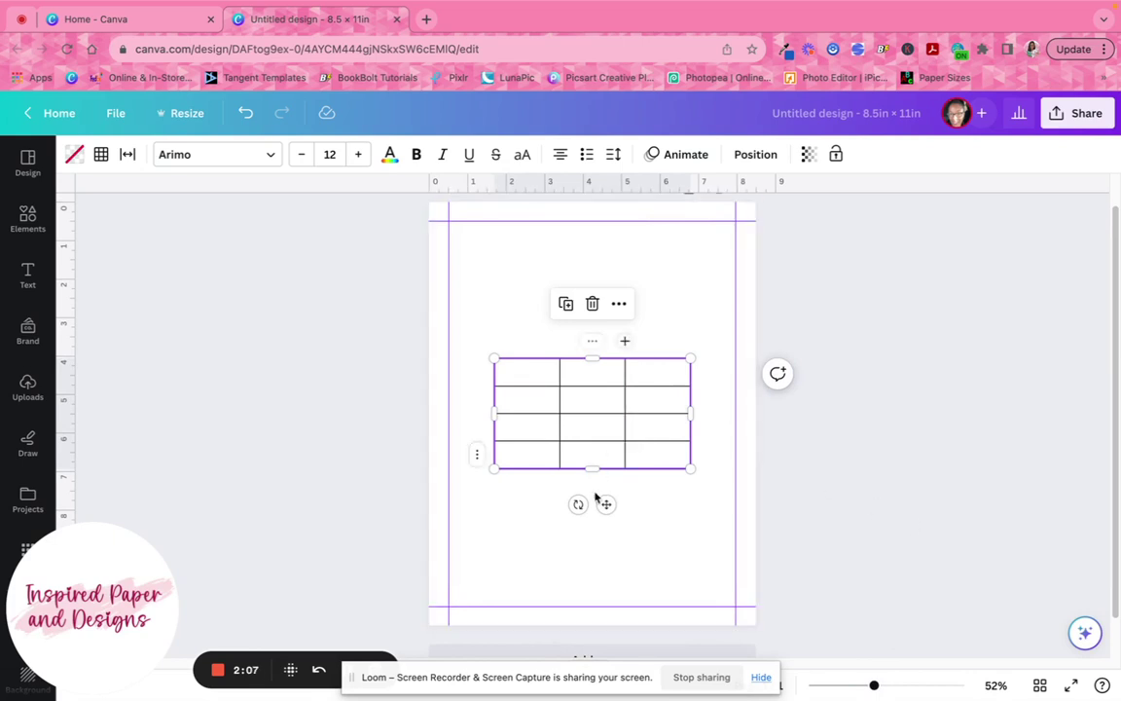
{"action": "left_click_drag", "start_coordinate": [607, 504], "coordinate": [573, 418]}
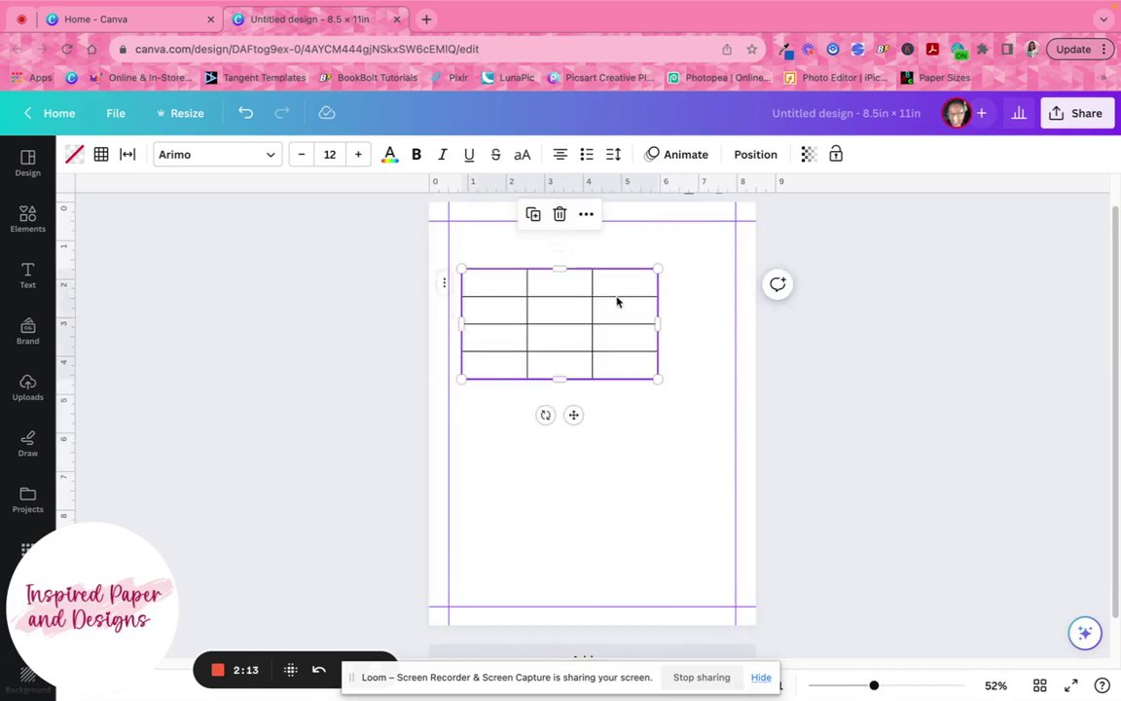
Add four columns beside the table's first column so the table has seven columns
{"action": "left_click", "coordinate": [509, 296]}
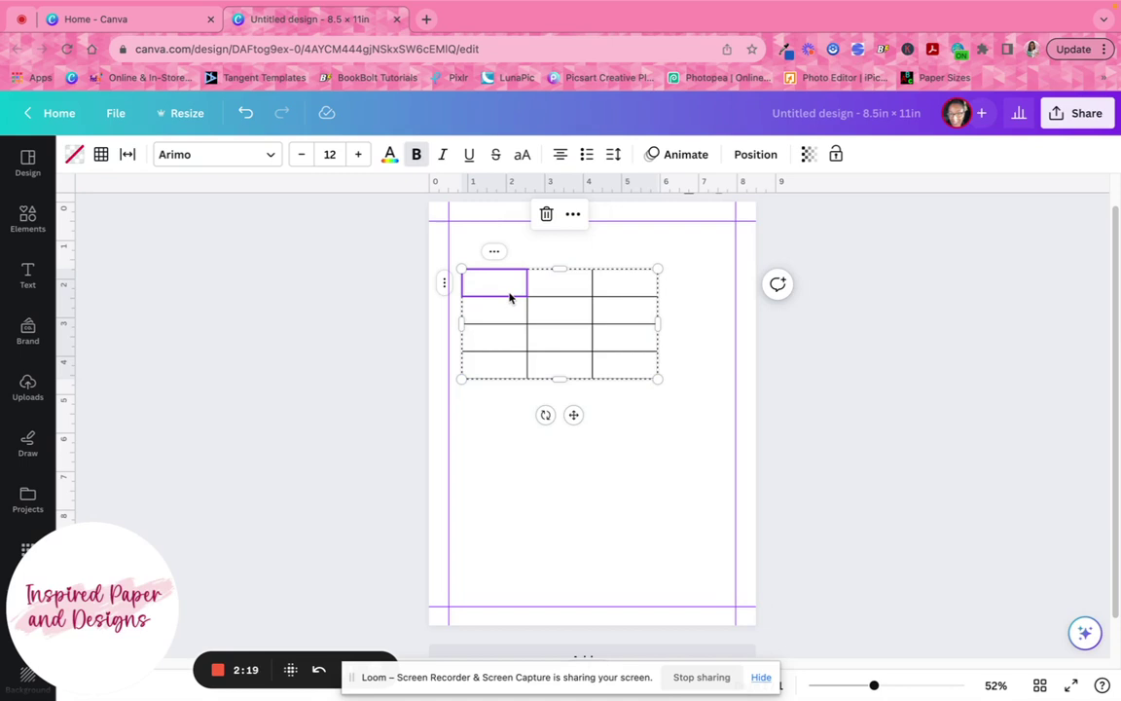
{"action": "left_click", "coordinate": [502, 286]}
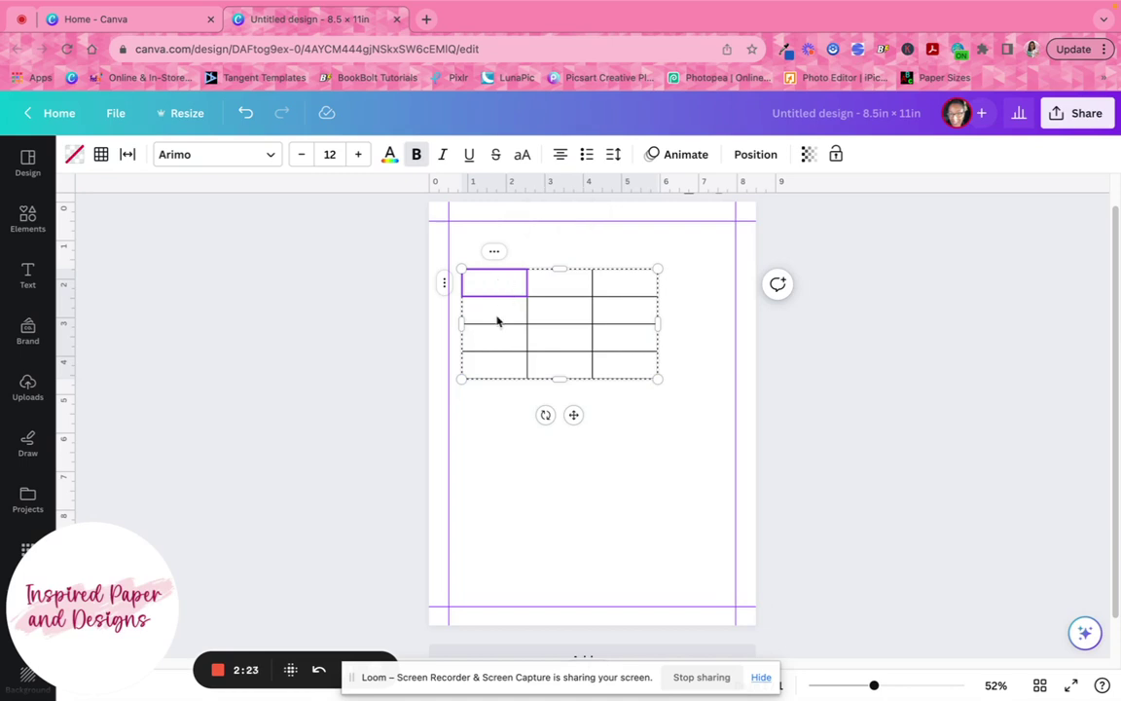
{"action": "left_click", "coordinate": [492, 365], "text": "shift"}
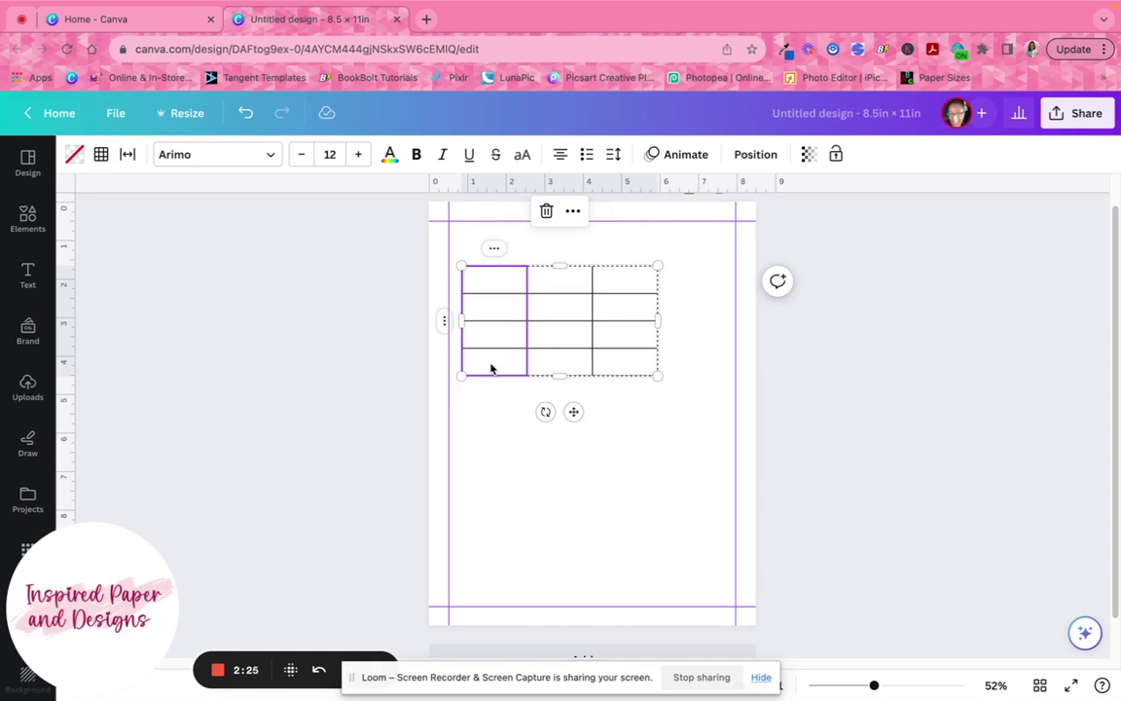
{"action": "left_click", "coordinate": [496, 252]}
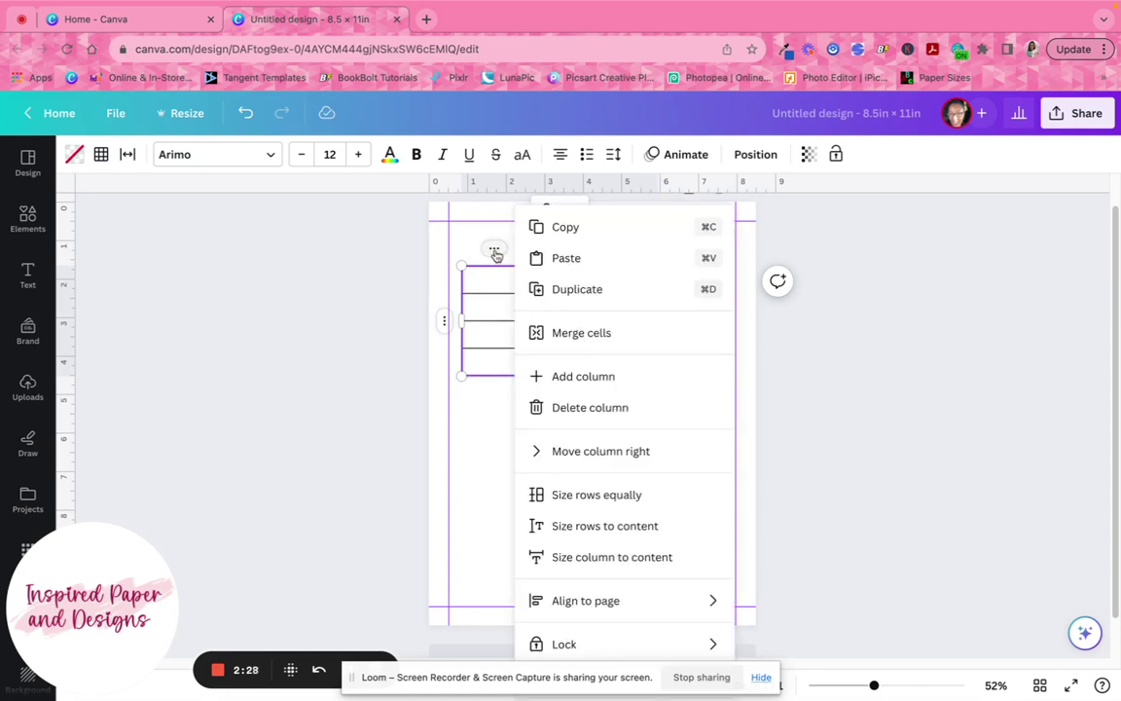
{"action": "left_click", "coordinate": [641, 381]}
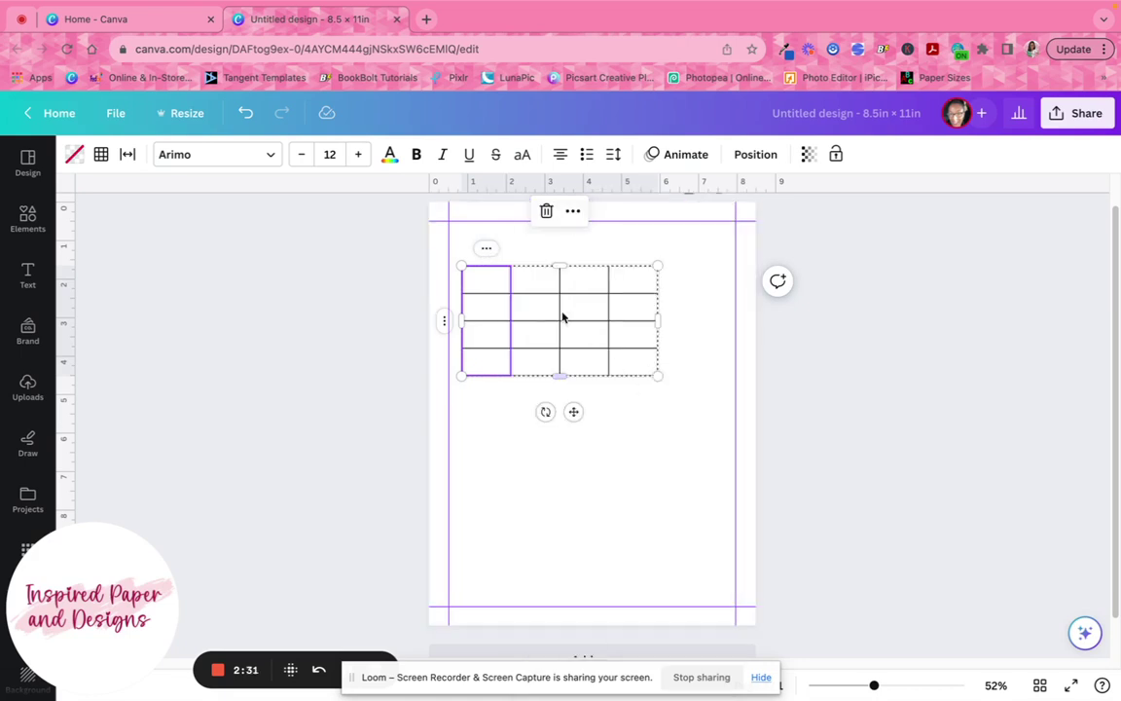
{"action": "left_click", "coordinate": [486, 248]}
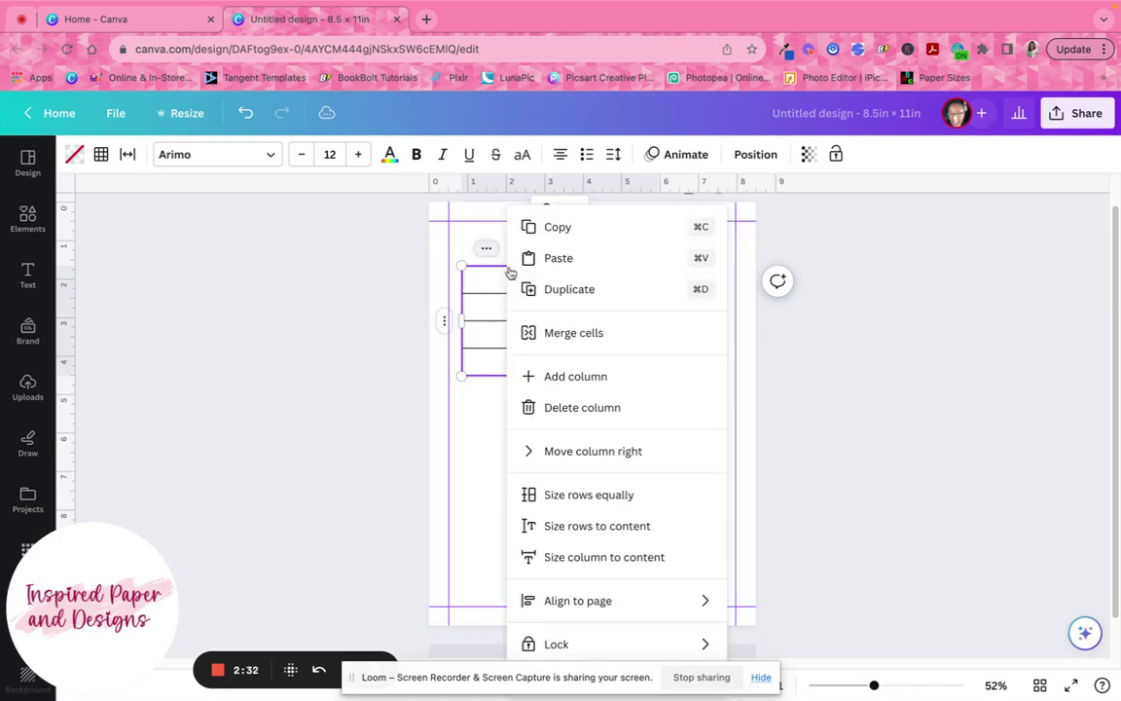
{"action": "left_click", "coordinate": [586, 372]}
{"action": "left_click", "coordinate": [480, 250]}
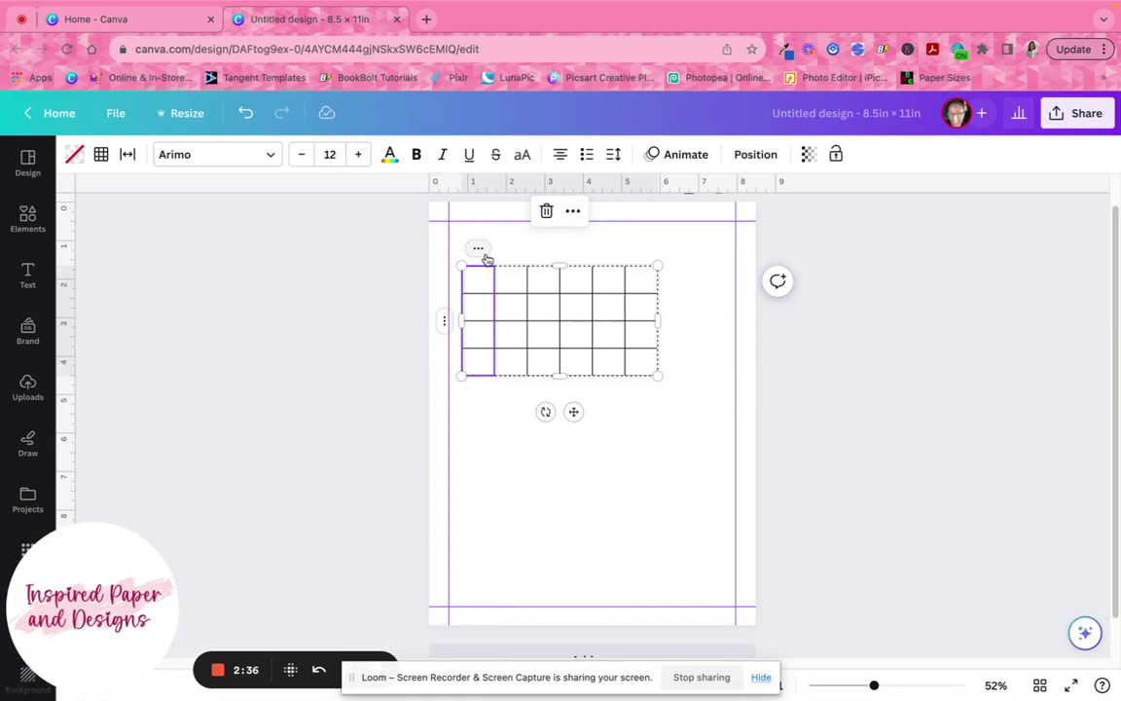
{"action": "left_click", "coordinate": [482, 255]}
{"action": "left_click", "coordinate": [554, 376]}
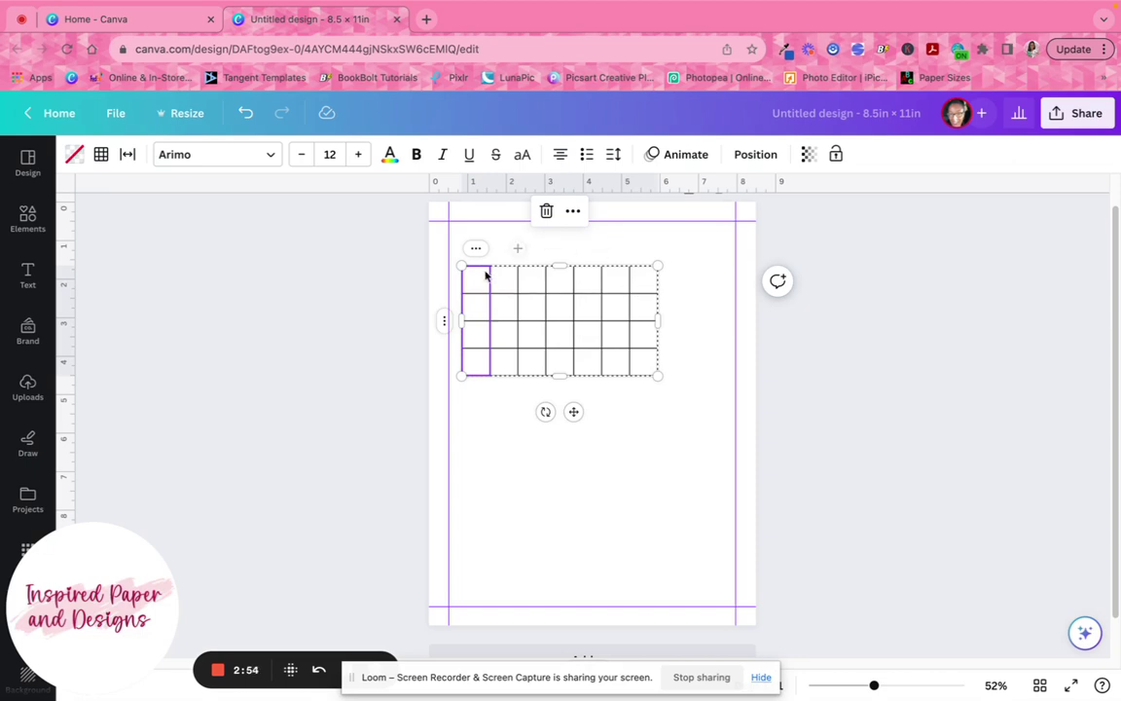
Add a fifth row to the table and enlarge it to about 7.5 × 5.5 in, spanning the side guides
{"action": "left_click", "coordinate": [476, 363]}
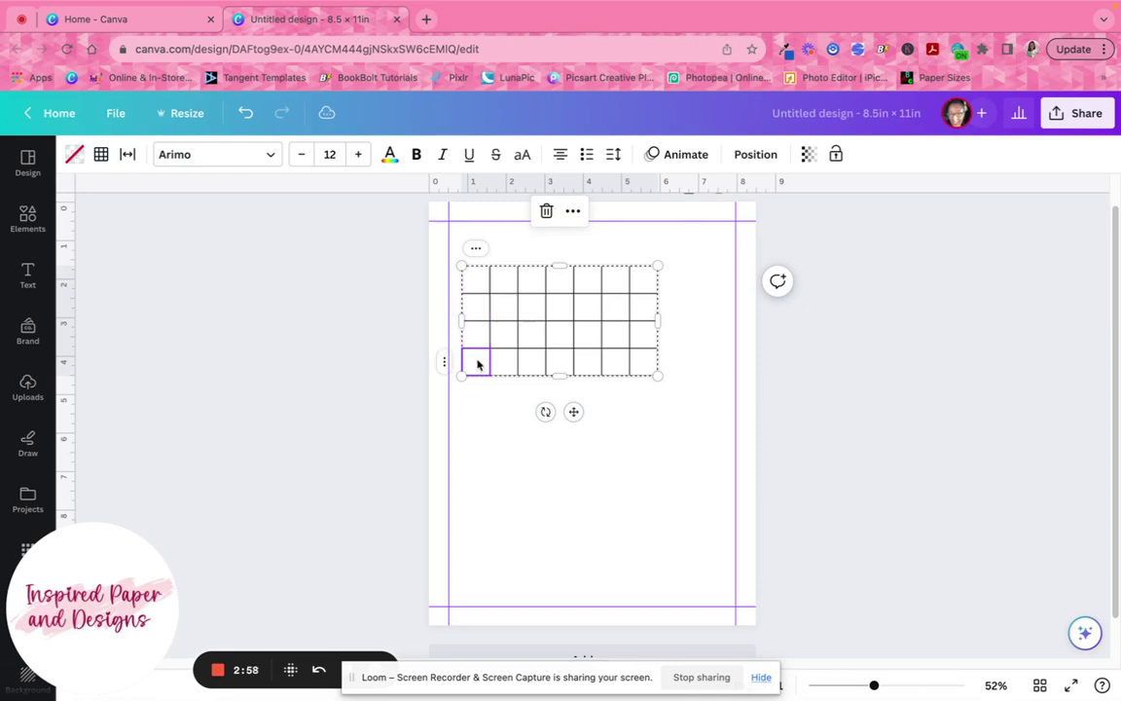
{"action": "left_click_drag", "start_coordinate": [476, 363], "coordinate": [650, 368]}
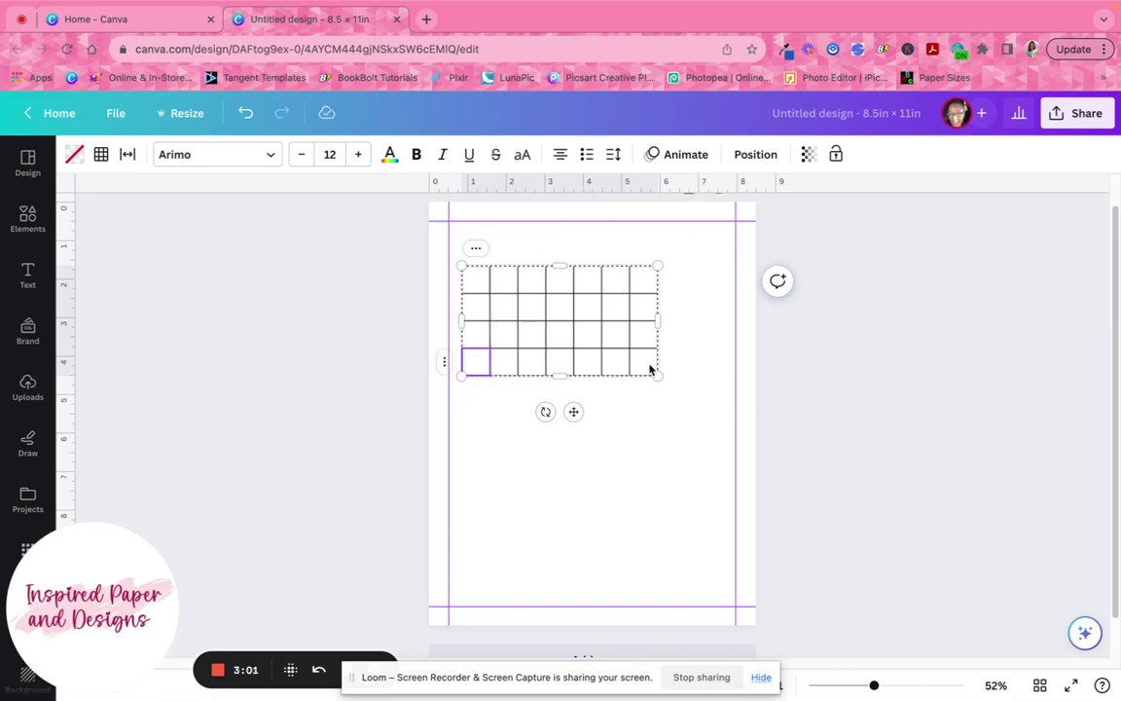
{"action": "left_click", "coordinate": [443, 364]}
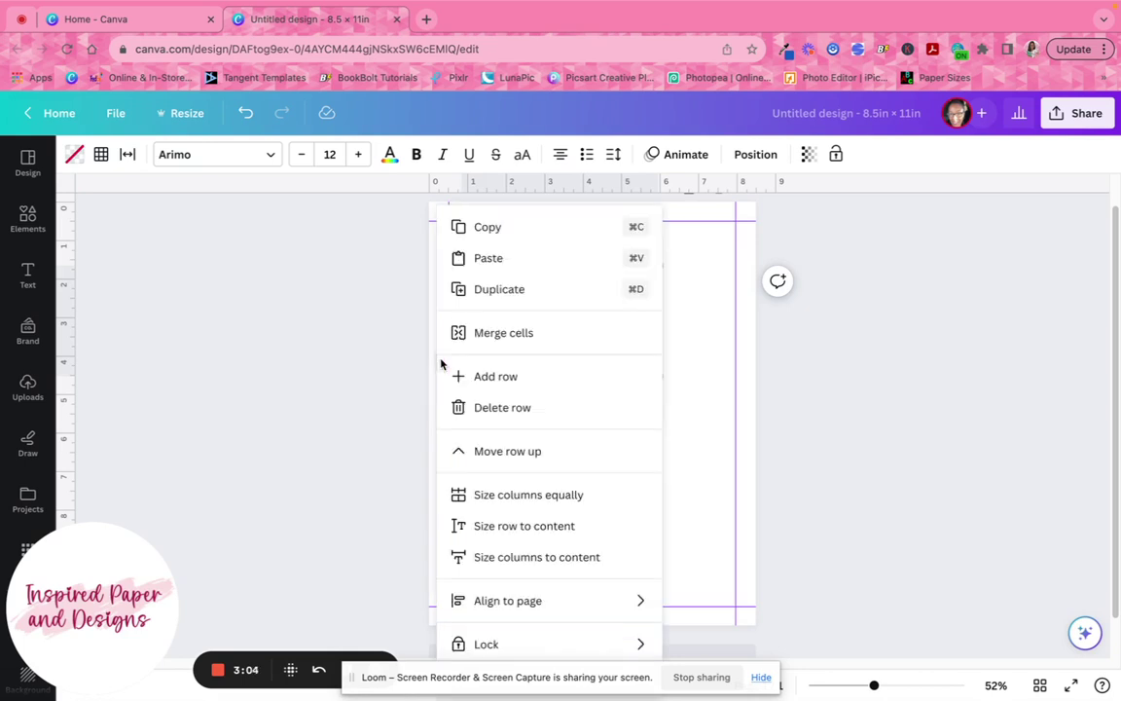
{"action": "left_click", "coordinate": [458, 376]}
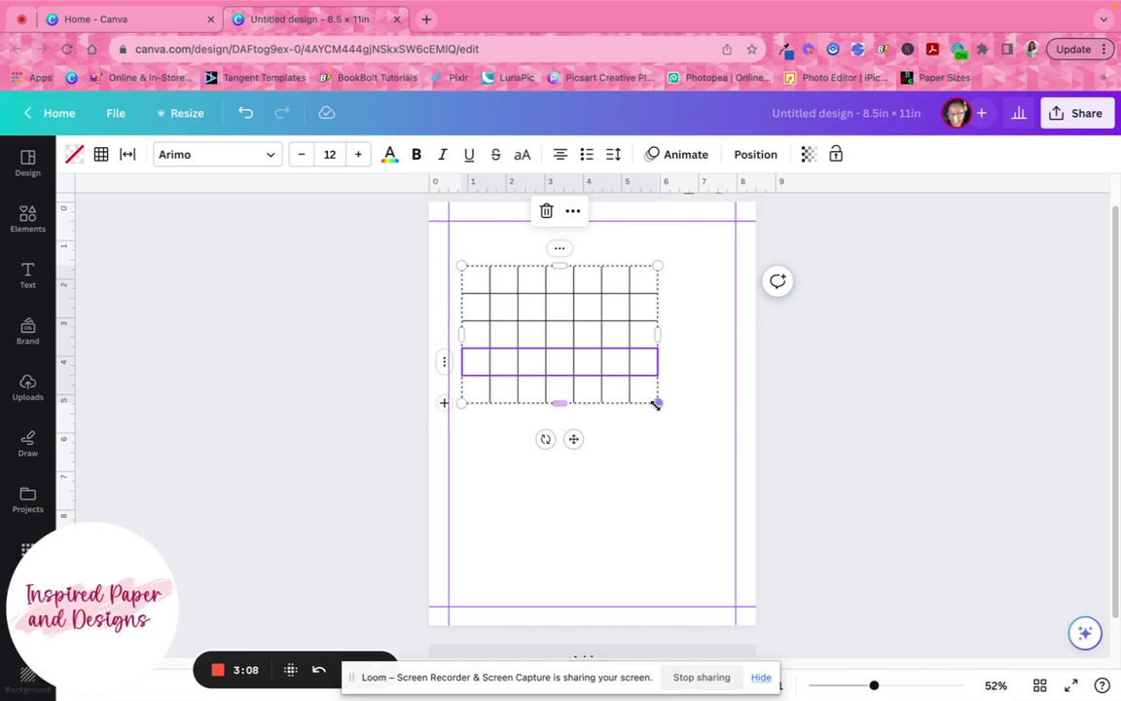
{"action": "left_click_drag", "start_coordinate": [661, 416], "coordinate": [723, 468]}
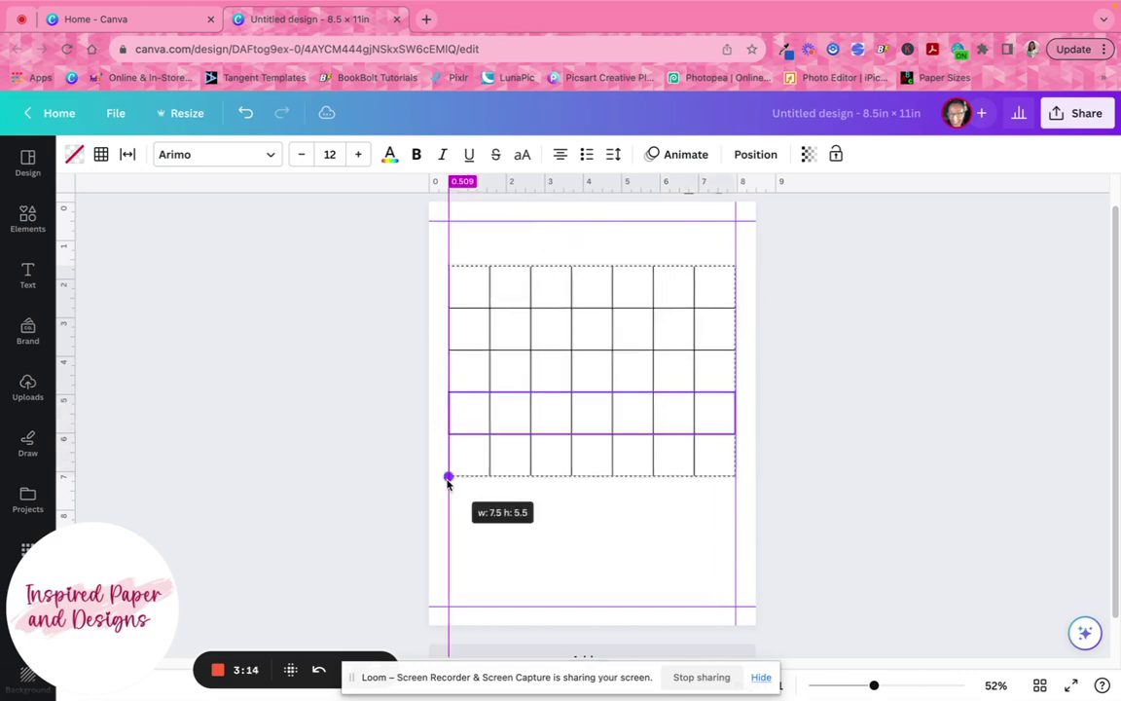
{"action": "left_click_drag", "start_coordinate": [448, 477], "coordinate": [448, 476]}
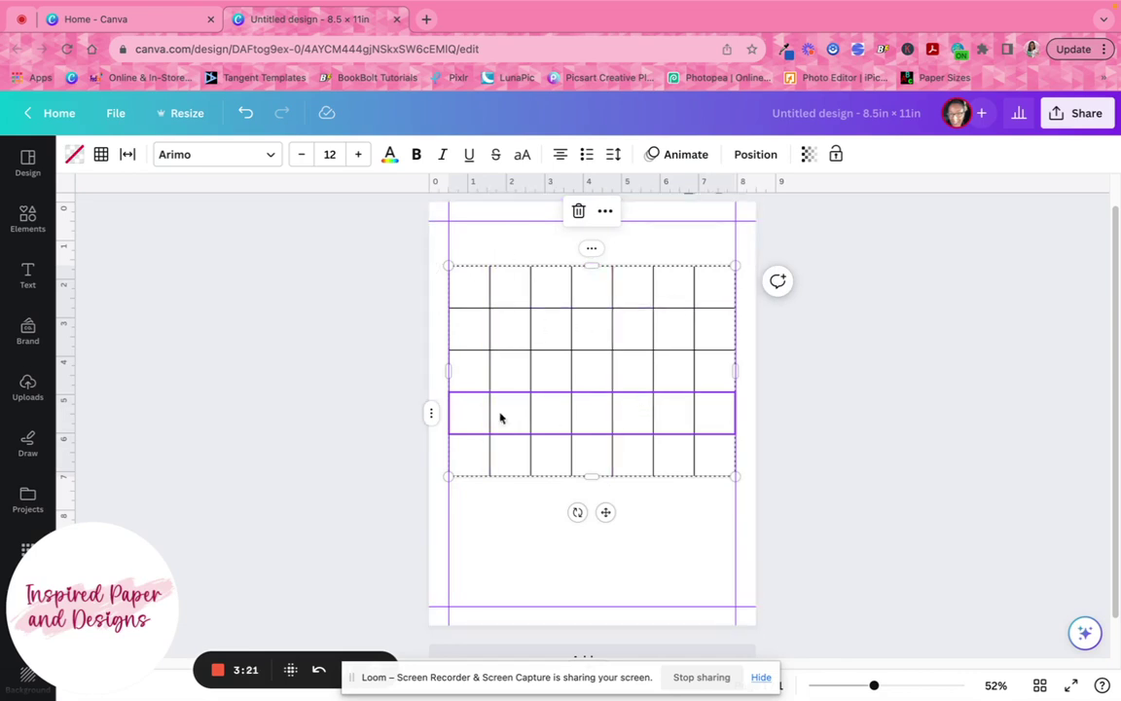
Add a body text box to the page and place it just below the table
{"action": "left_click", "coordinate": [28, 276]}
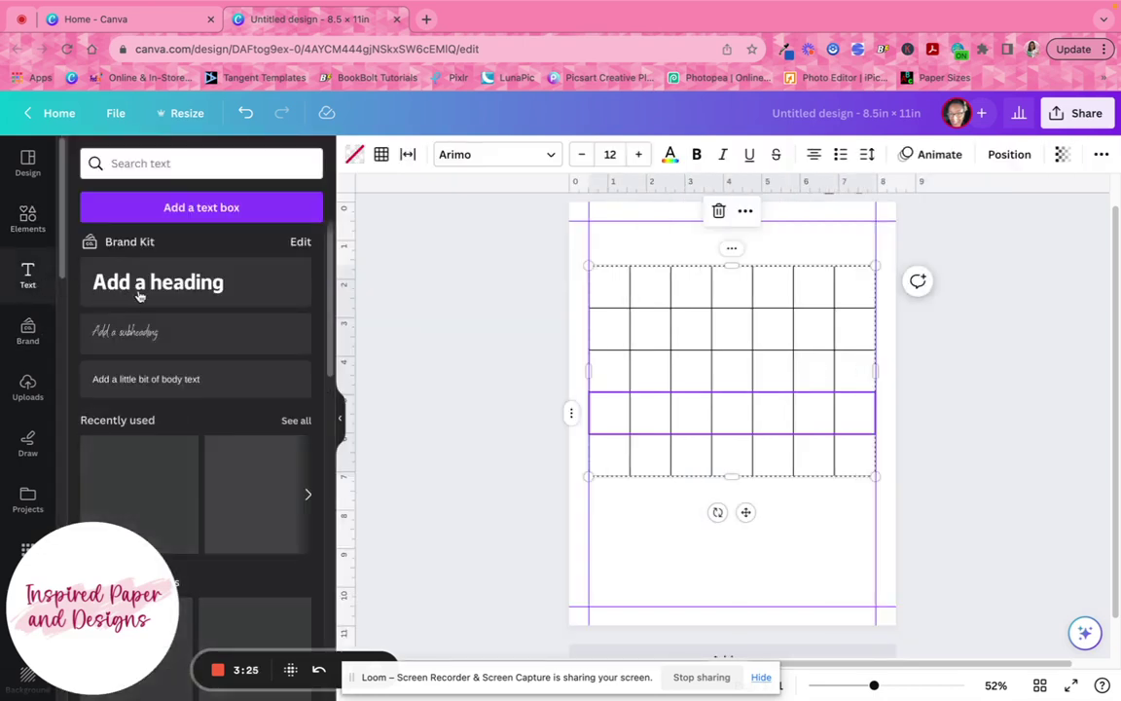
{"action": "left_click", "coordinate": [151, 379]}
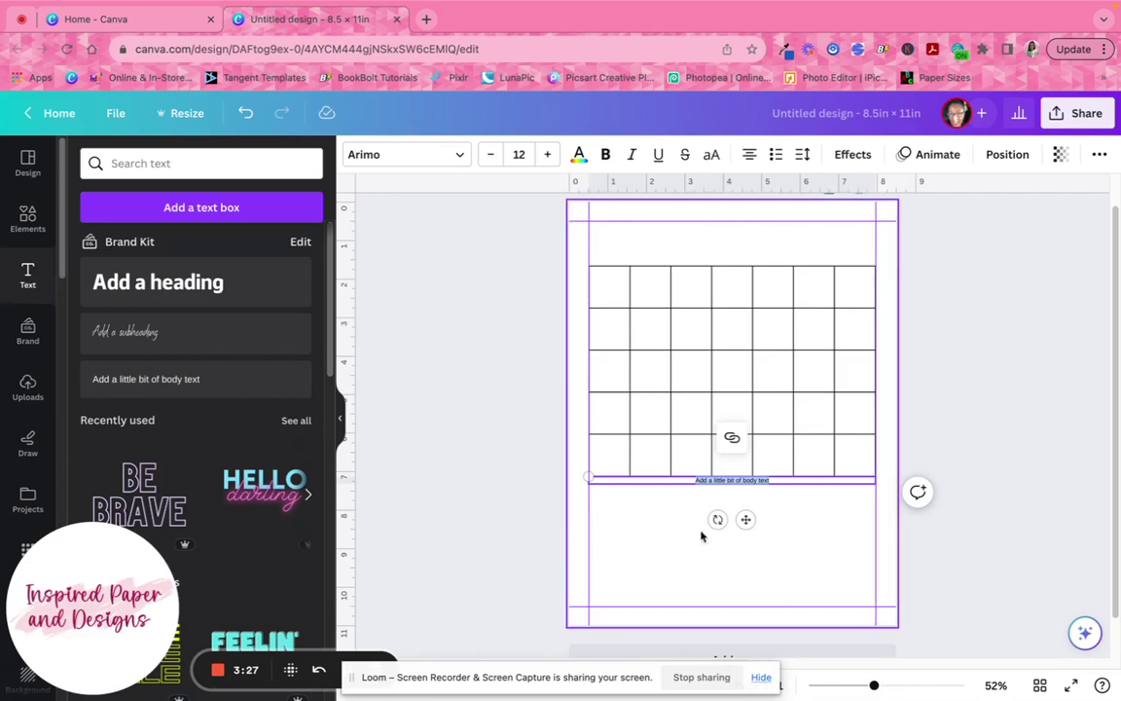
{"action": "left_click_drag", "start_coordinate": [681, 476], "coordinate": [681, 514]}
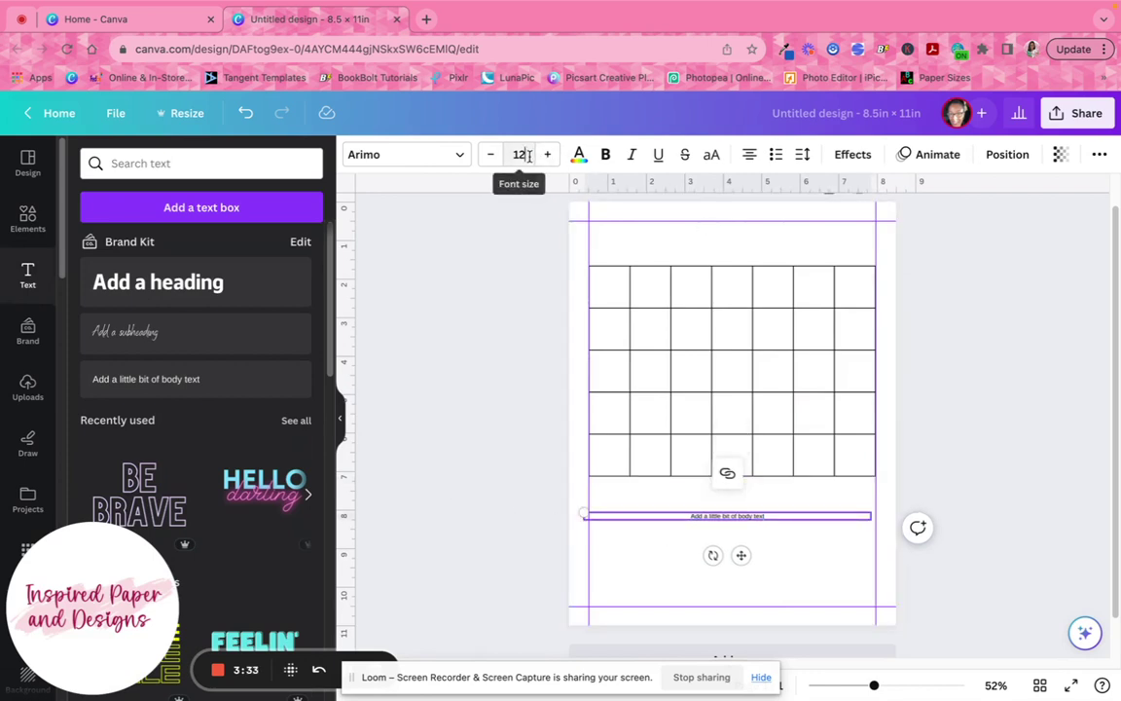
Set the body text's font size to 15 and narrow its box so the text wraps onto two lines
{"action": "left_click", "coordinate": [522, 154]}
{"action": "key", "text": "Return"}
{"action": "left_click_drag", "start_coordinate": [817, 181], "coordinate": [780, 292]}
{"action": "left_click_drag", "start_coordinate": [779, 457], "coordinate": [875, 467]}
{"action": "left_click_drag", "start_coordinate": [873, 517], "coordinate": [644, 498]}
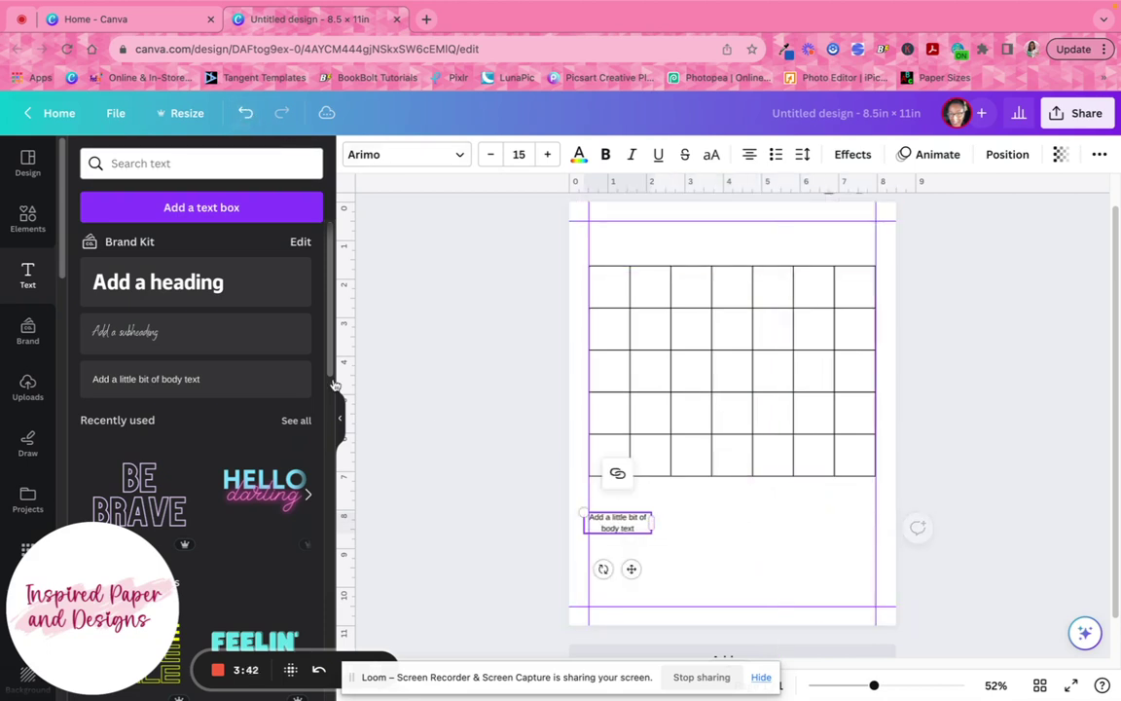
Move the body text box above the table's first column, against the left guide
{"action": "left_click", "coordinate": [340, 419]}
{"action": "left_click_drag", "start_coordinate": [875, 687], "coordinate": [886, 686]}
{"action": "scroll", "coordinate": [554, 612], "scroll_direction": "up", "scroll_amount": 1}
{"action": "left_click_drag", "start_coordinate": [451, 626], "coordinate": [460, 270]}
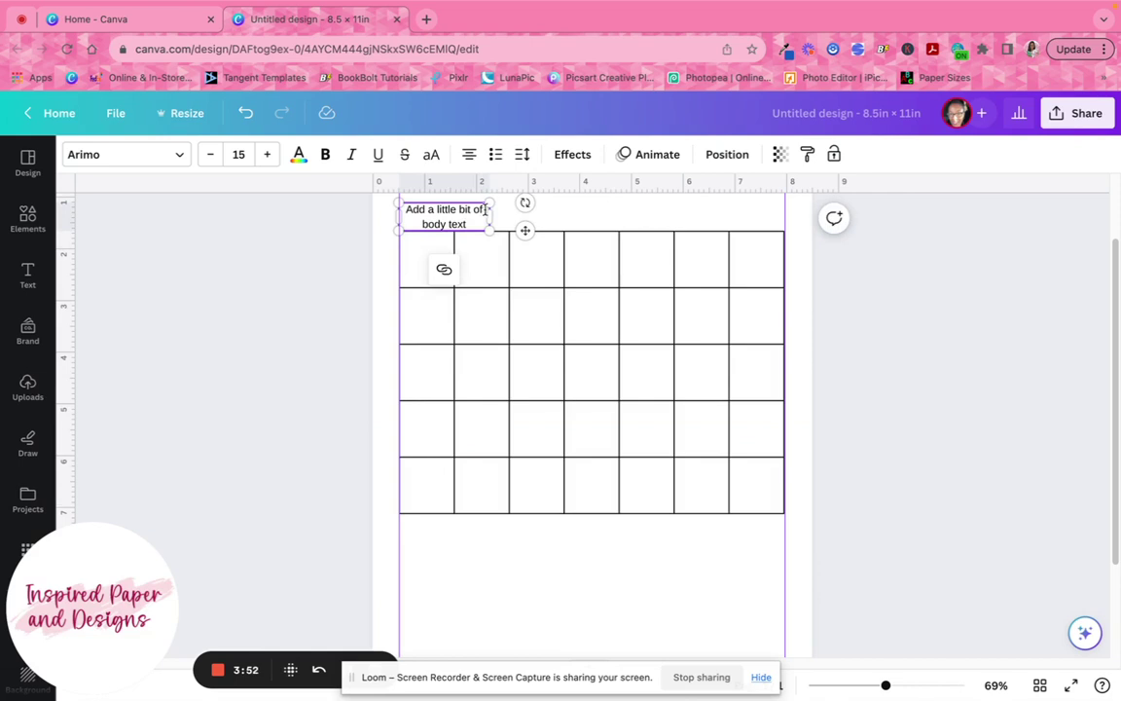
Narrow the text box to the width of the first column and set its font size to 10
{"action": "left_click_drag", "start_coordinate": [490, 216], "coordinate": [459, 216]}
{"action": "left_click", "coordinate": [238, 156]}
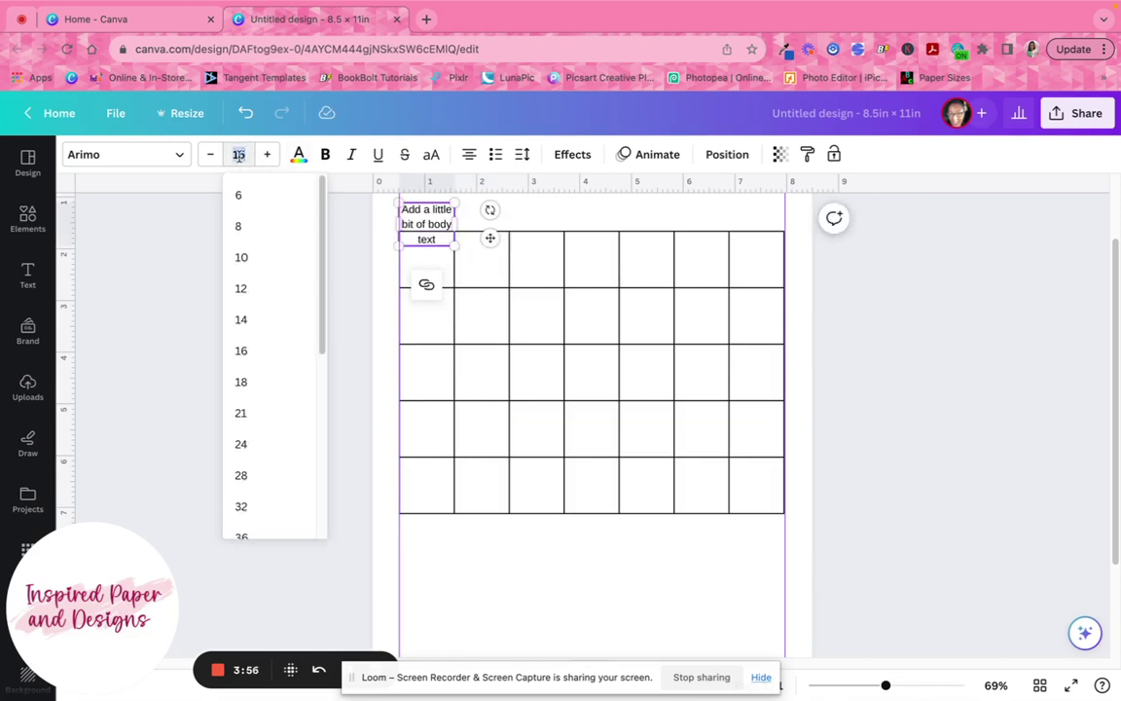
{"action": "left_click", "coordinate": [244, 255]}
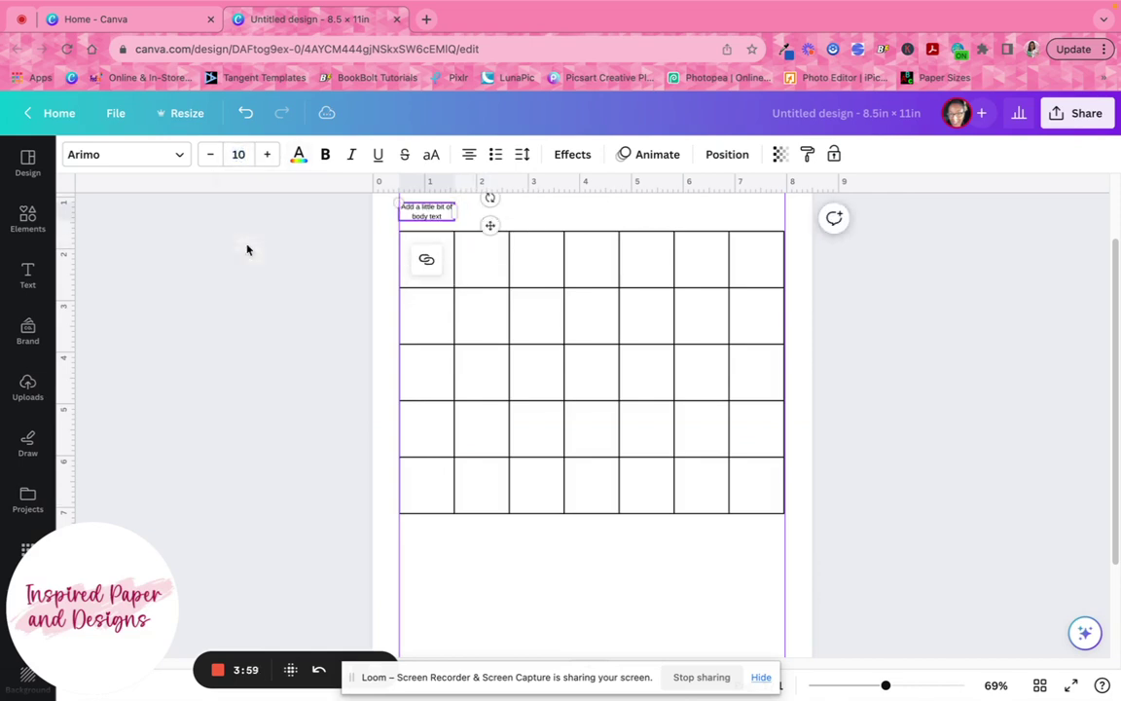
Replace the placeholder text with SUNDAY and set the label directly on top of the table's first column
{"action": "double_click", "coordinate": [433, 209]}
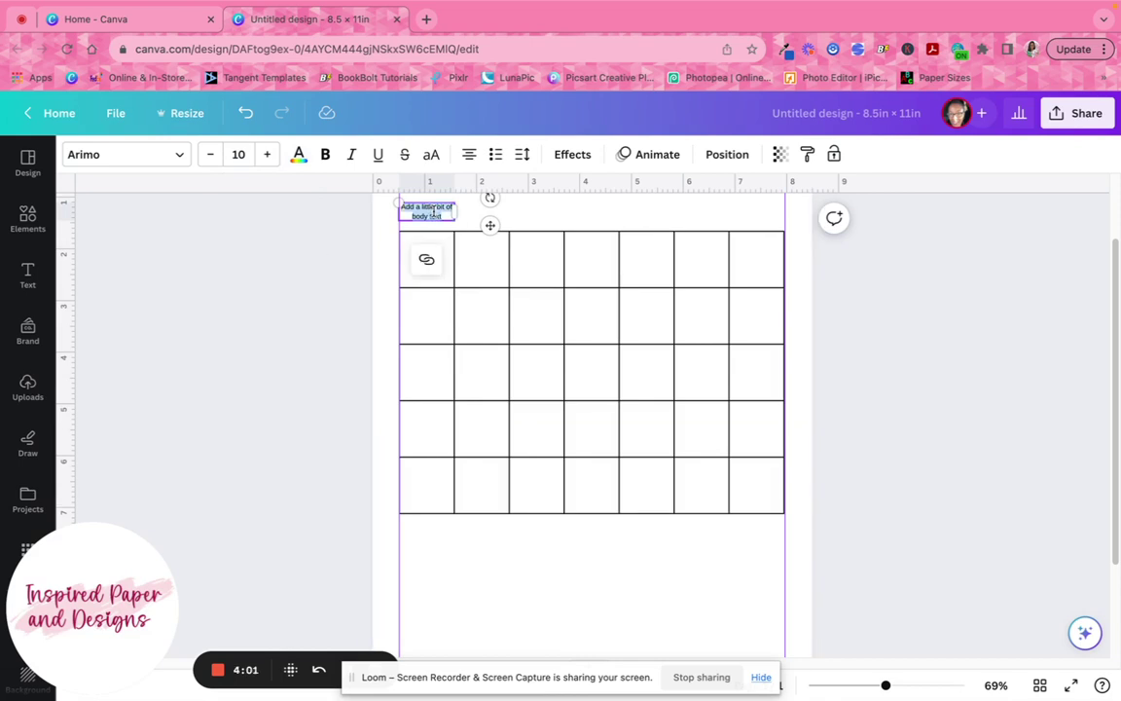
{"action": "type", "text": "SUNDAY"}
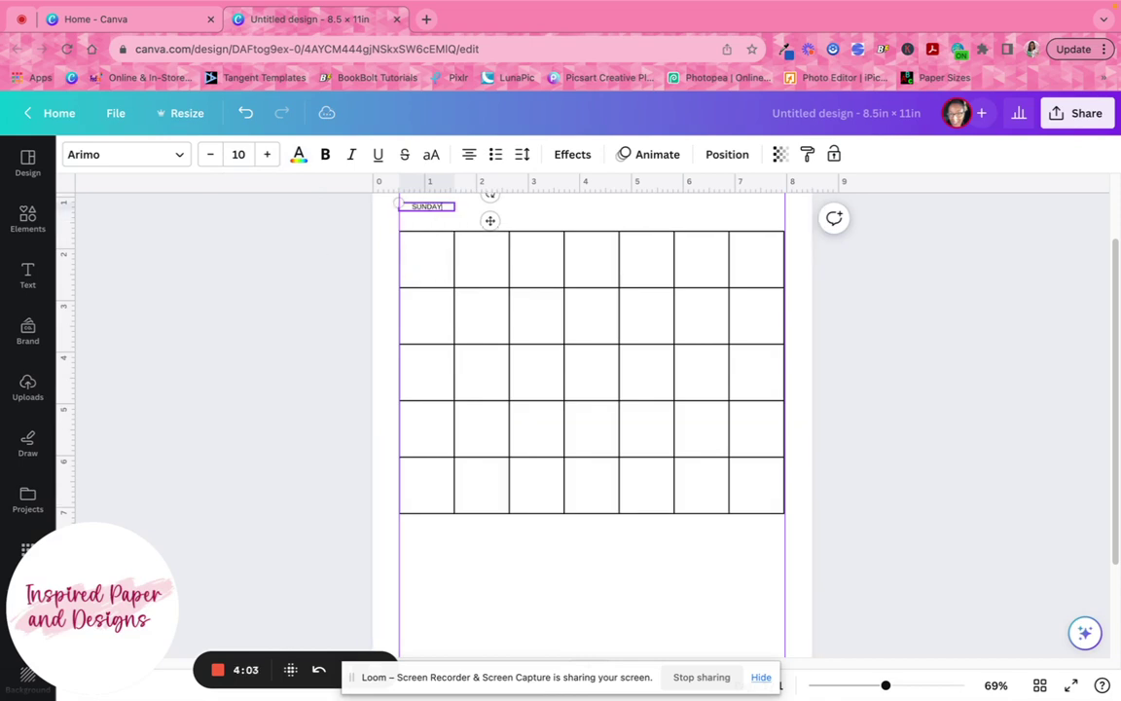
{"action": "left_click_drag", "start_coordinate": [490, 220], "coordinate": [490, 239]}
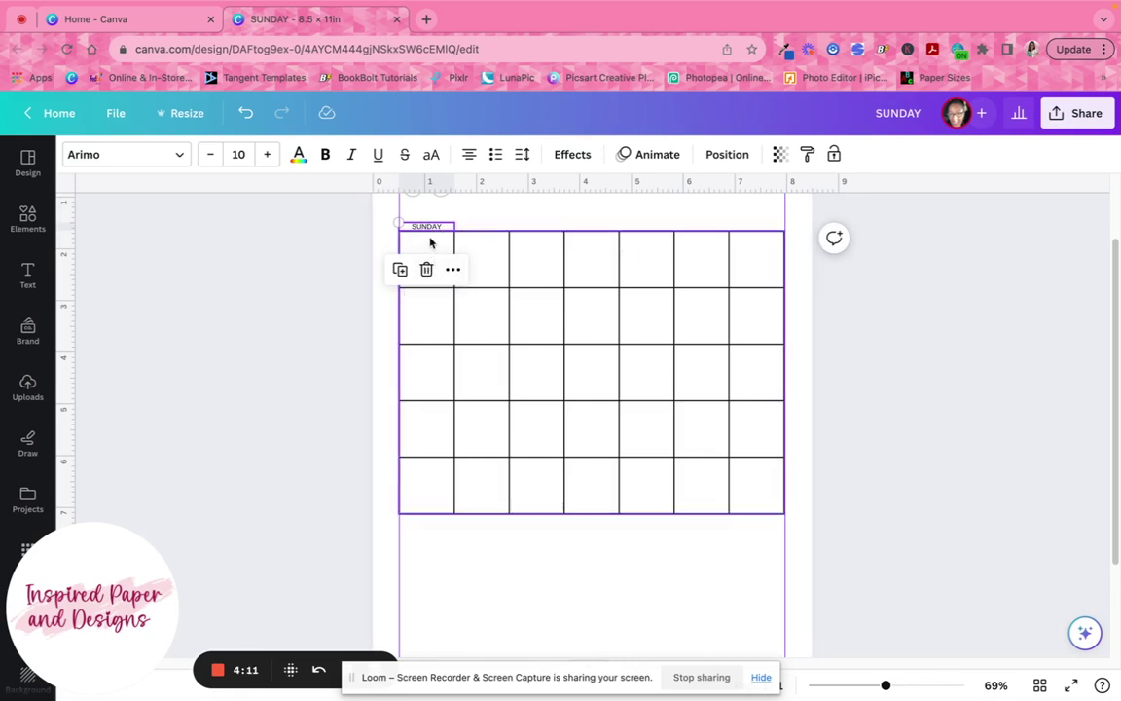
Duplicate the SUNDAY label above each of the other six columns, spaced one column apart
{"action": "left_click", "coordinate": [400, 269]}
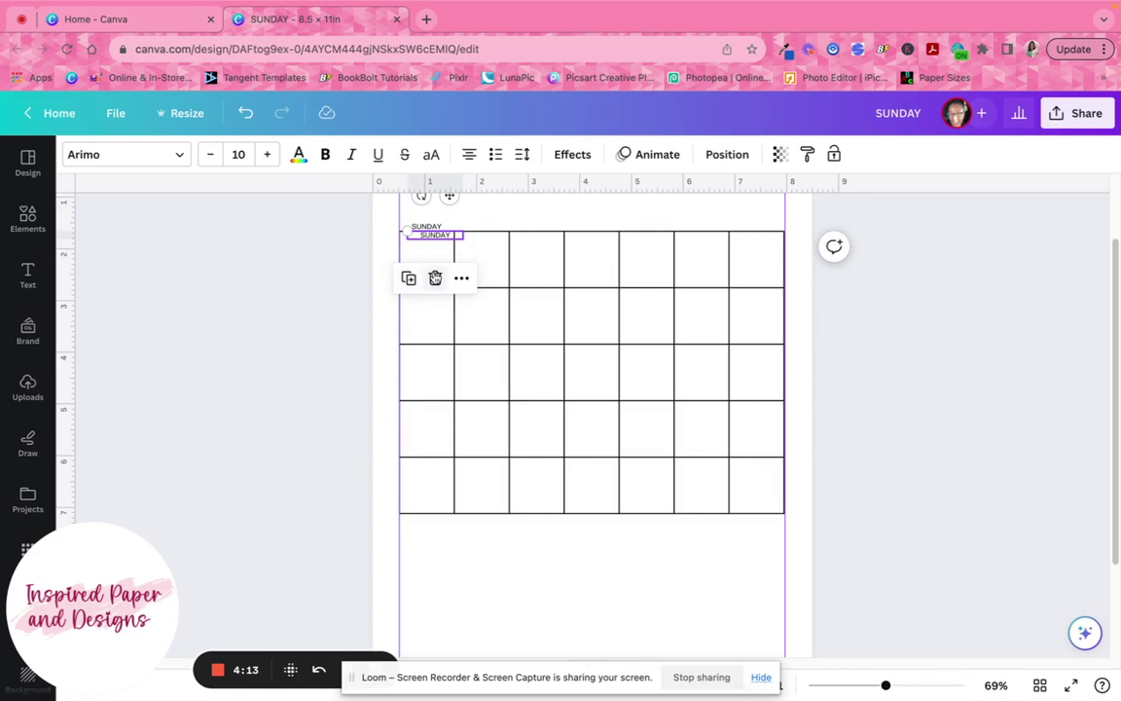
{"action": "left_click_drag", "start_coordinate": [449, 196], "coordinate": [500, 191]}
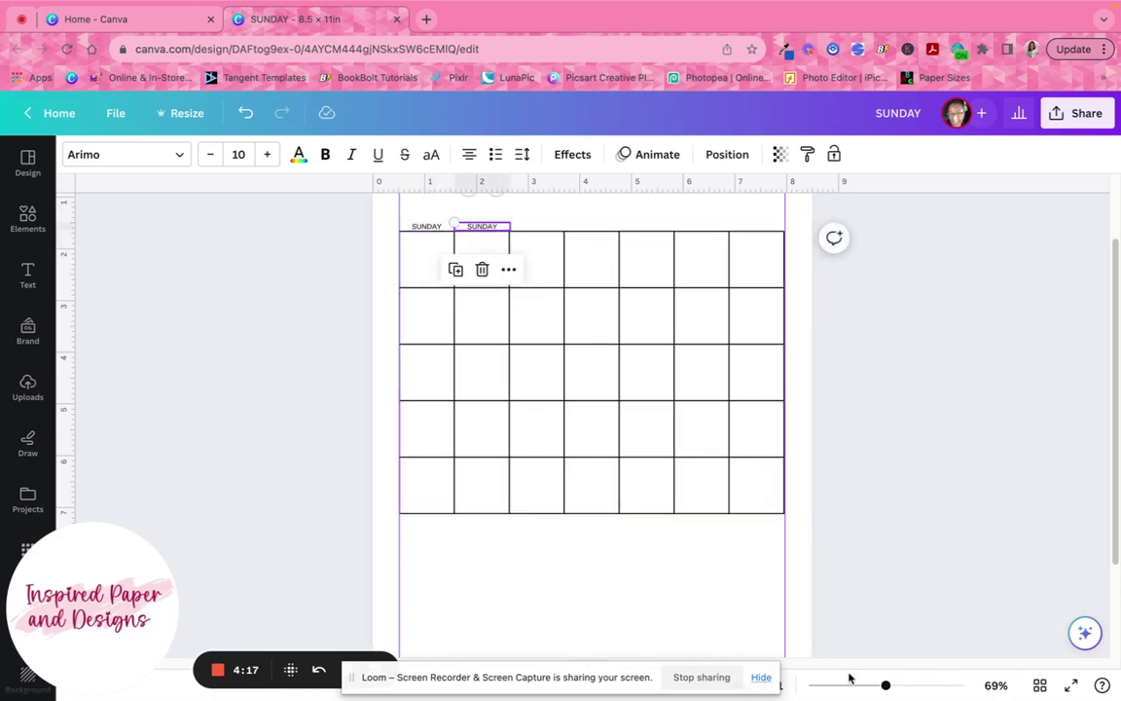
{"action": "left_click_drag", "start_coordinate": [884, 685], "coordinate": [882, 685]}
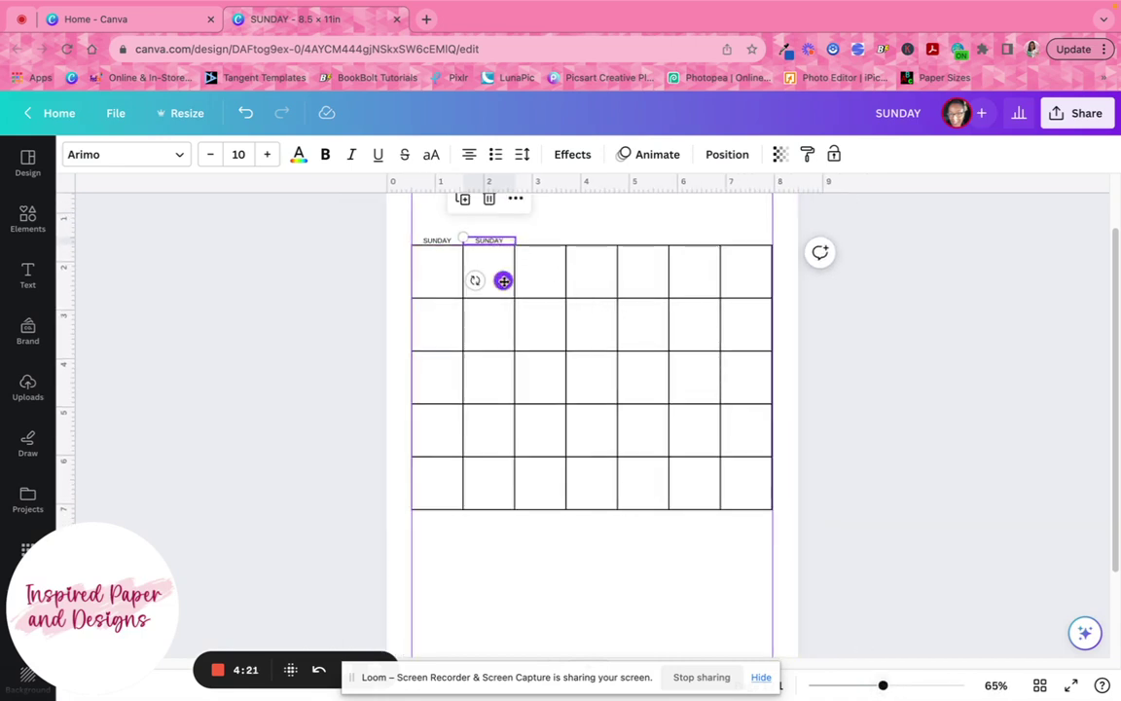
{"action": "left_click", "coordinate": [462, 199]}
{"action": "left_click", "coordinate": [511, 199]}
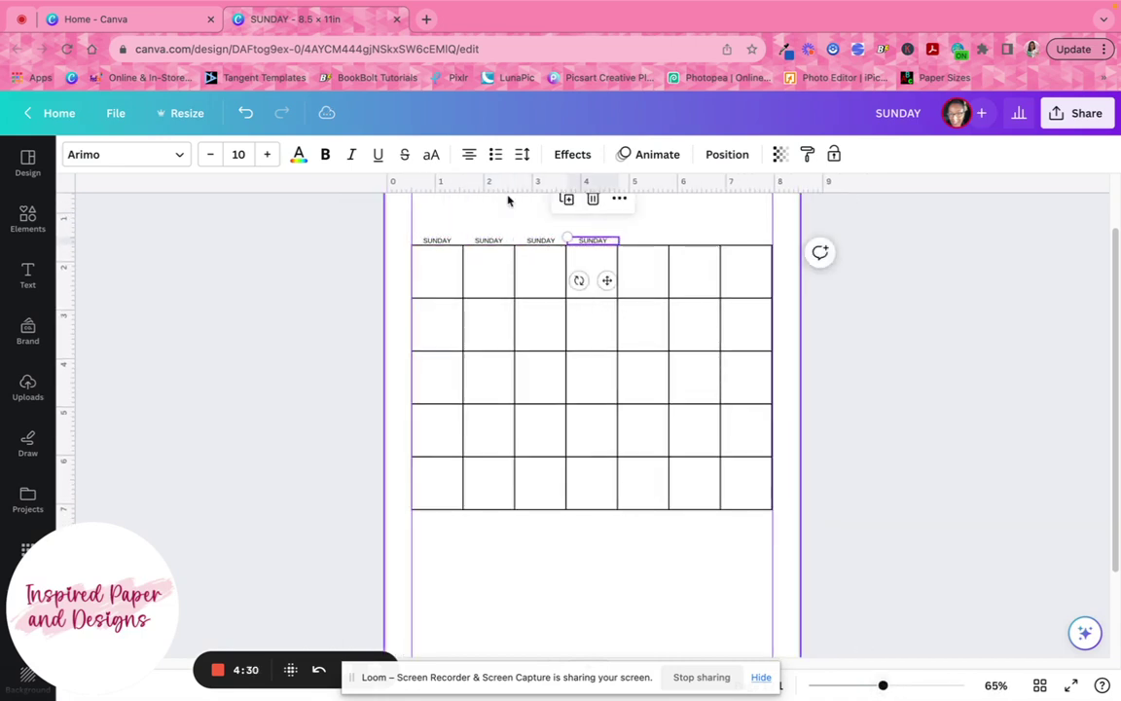
{"action": "left_click", "coordinate": [565, 201]}
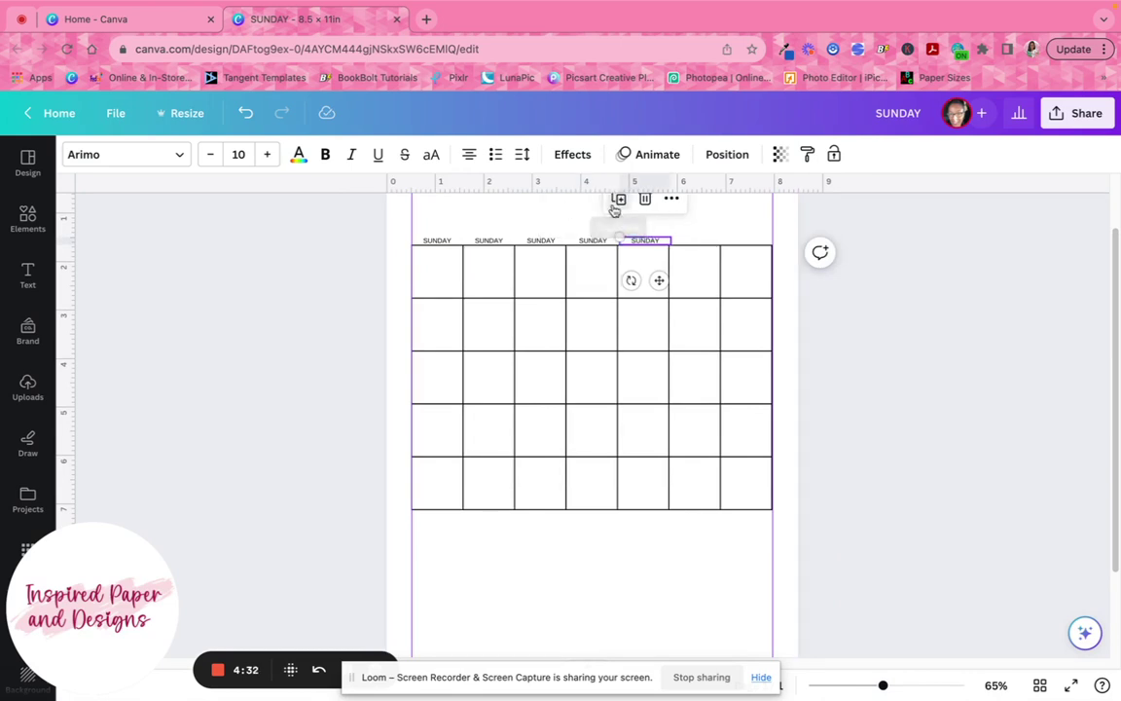
{"action": "left_click", "coordinate": [618, 199]}
{"action": "left_click", "coordinate": [671, 198]}
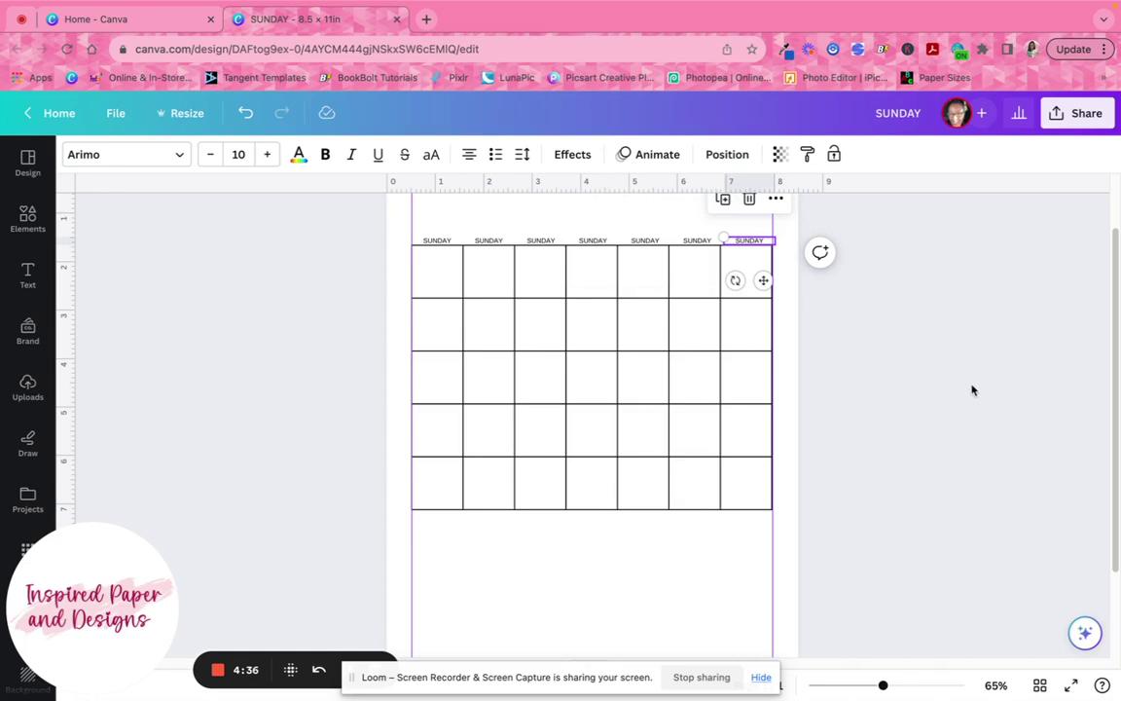
Nudge the labels above the seventh, sixth, fifth and fourth columns so each lines up with its column
{"action": "left_click_drag", "start_coordinate": [778, 240], "coordinate": [776, 240]}
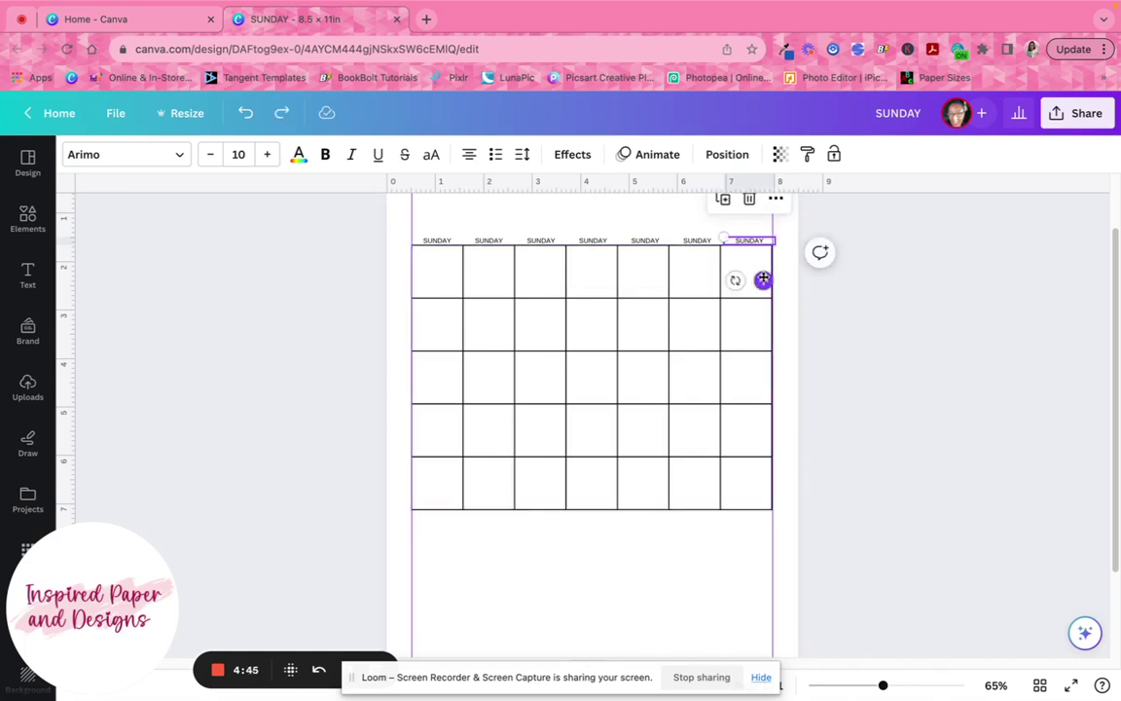
{"action": "left_click_drag", "start_coordinate": [763, 279], "coordinate": [759, 275]}
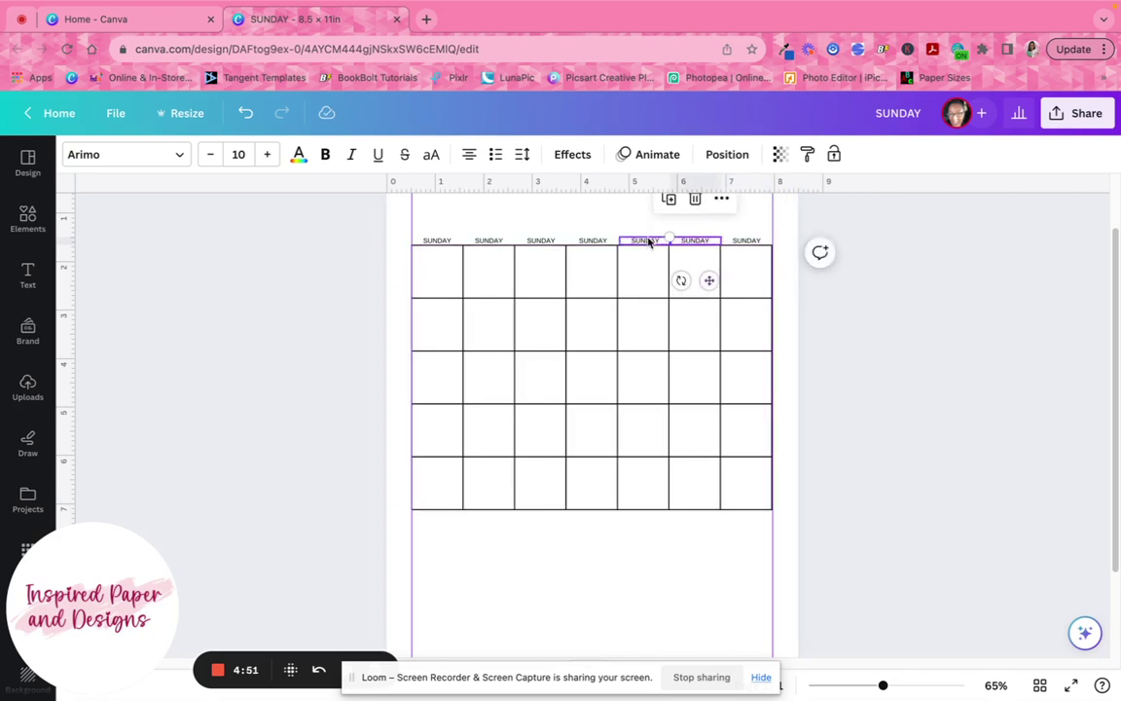
{"action": "left_click", "coordinate": [648, 241]}
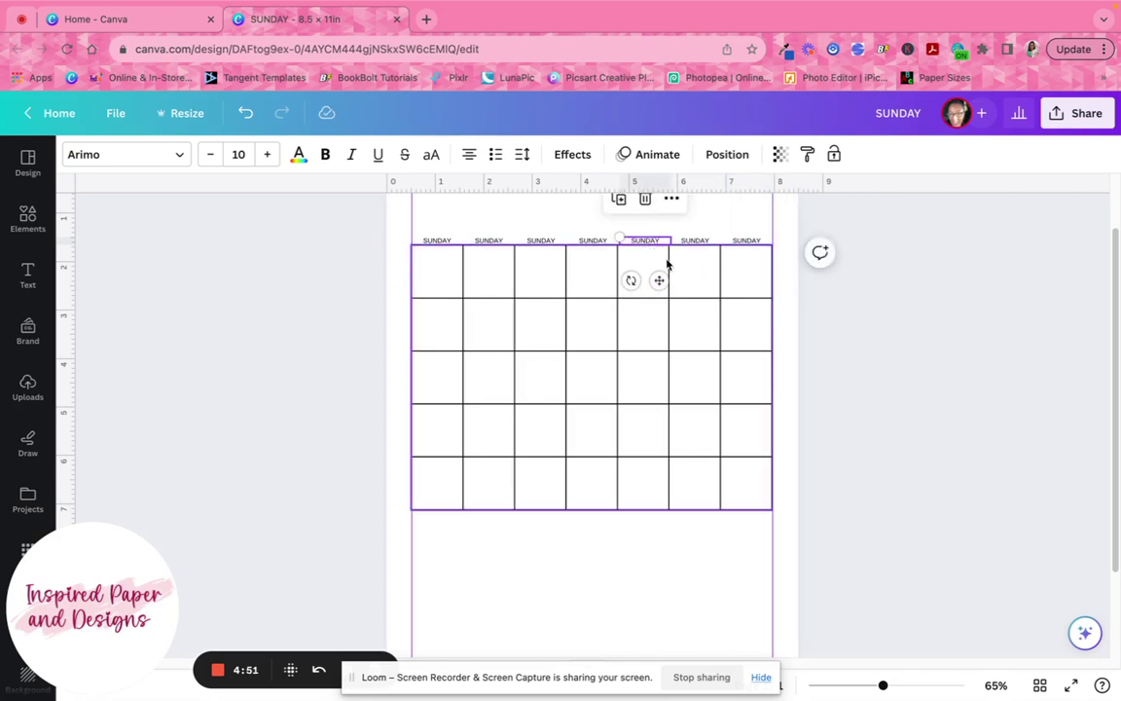
{"action": "left_click", "coordinate": [658, 280]}
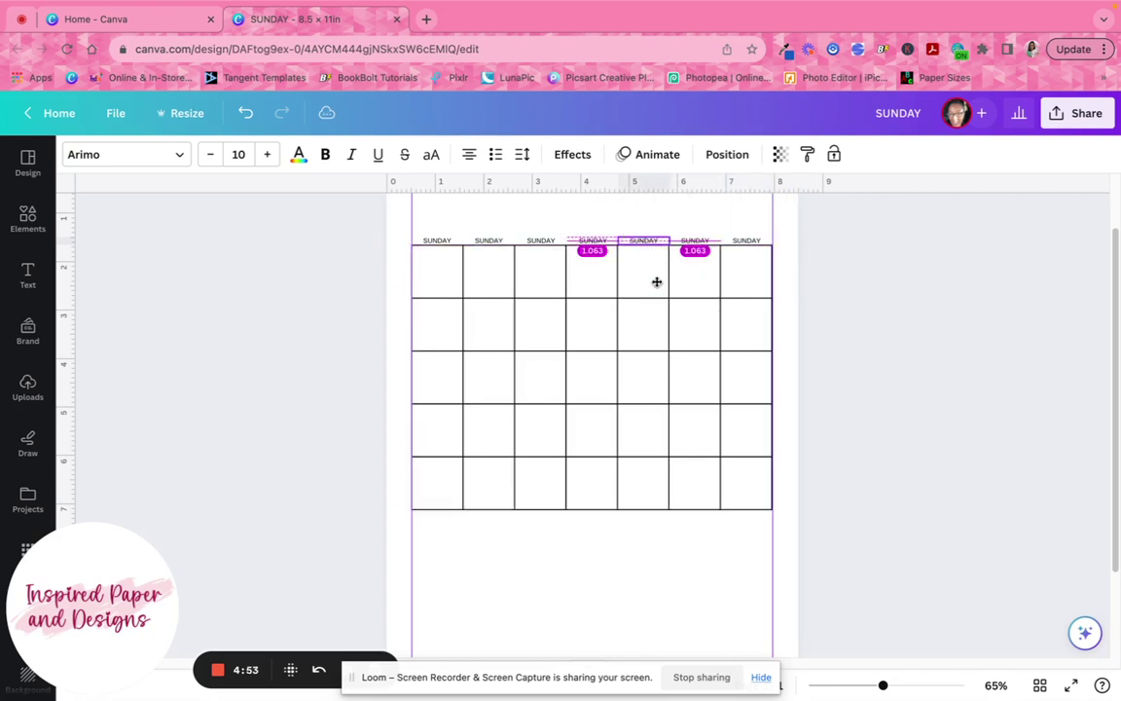
{"action": "left_click", "coordinate": [592, 241]}
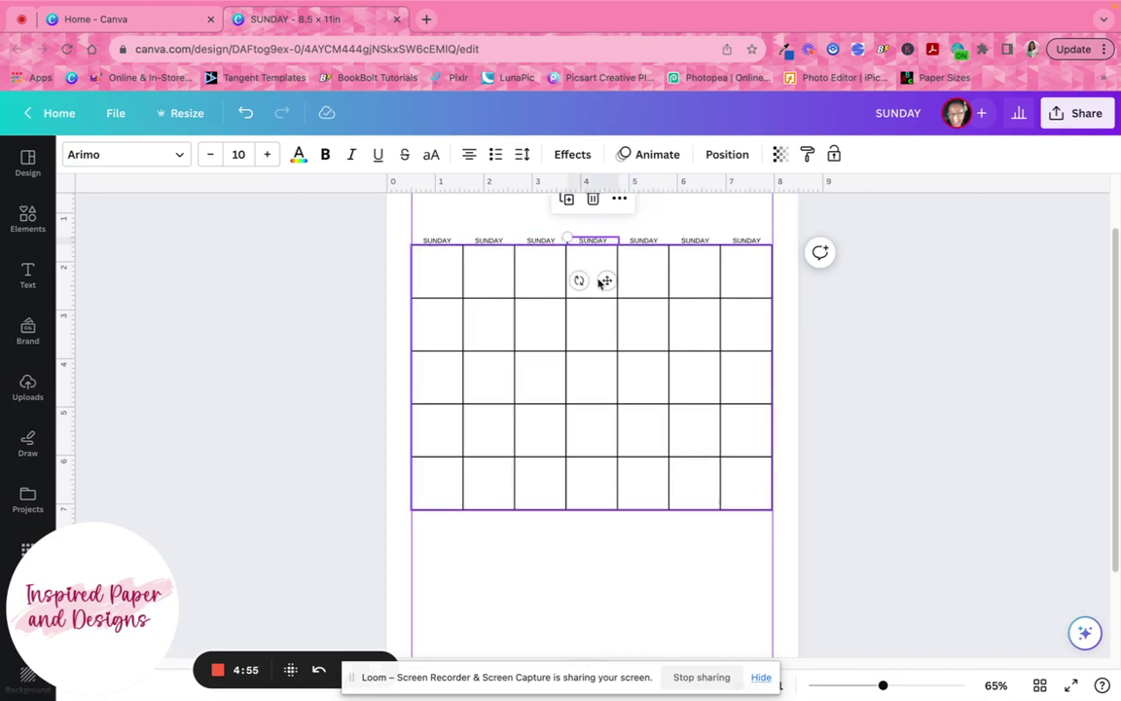
{"action": "left_click", "coordinate": [604, 280]}
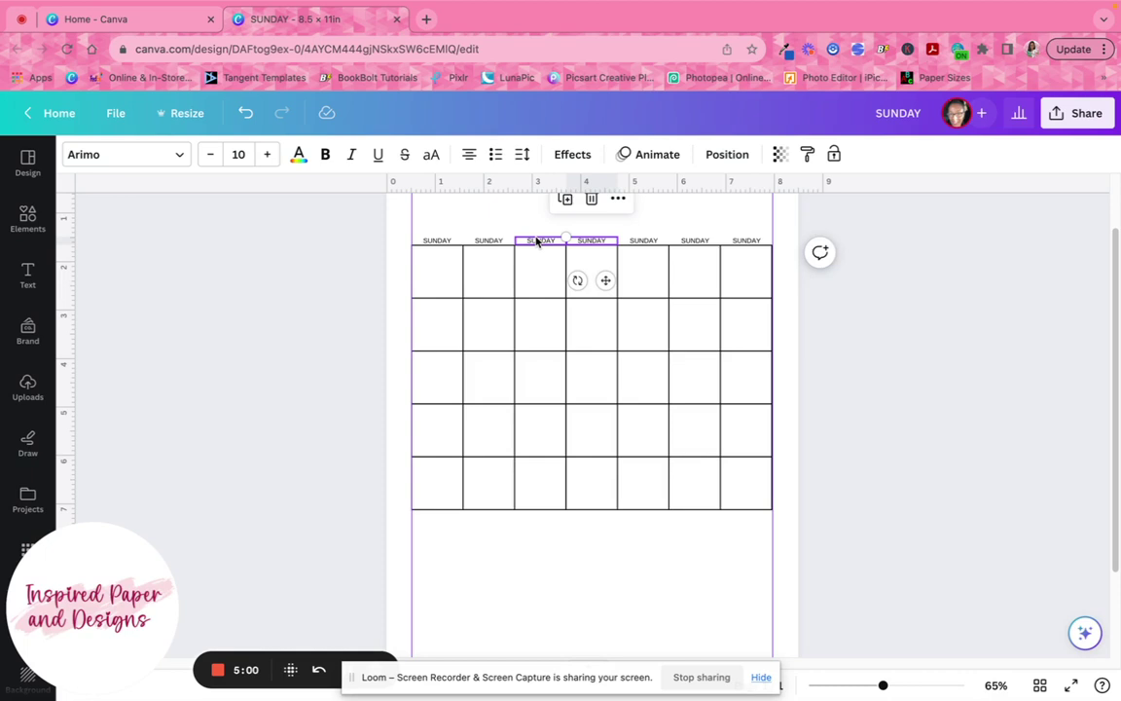
Nudge the label above the third column so it lines up with its column and the neighbouring labels
{"action": "left_click", "coordinate": [504, 241]}
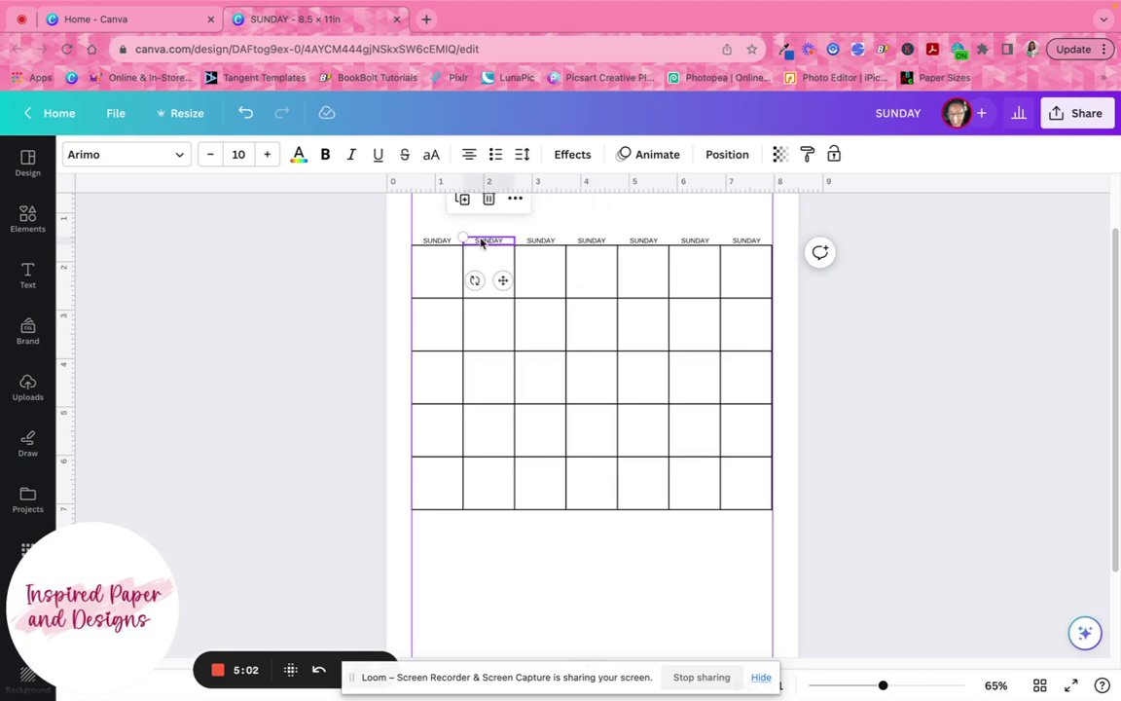
{"action": "left_click", "coordinate": [537, 243]}
{"action": "left_click_drag", "start_coordinate": [552, 279], "coordinate": [552, 278]}
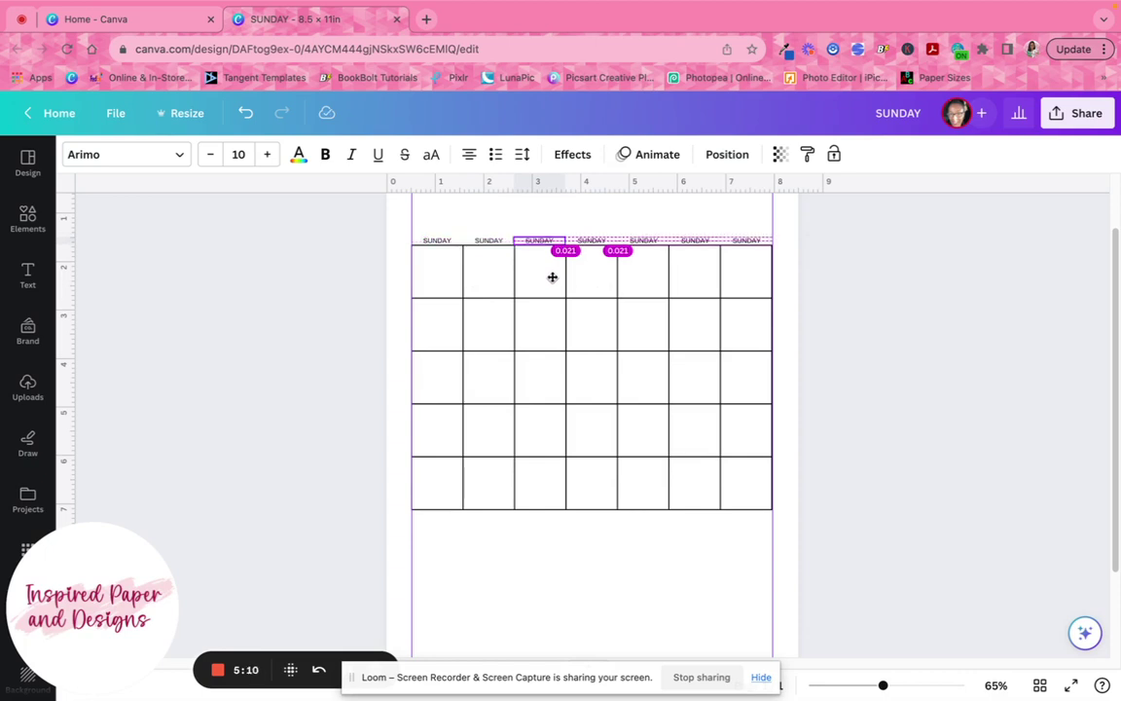
{"action": "left_click_drag", "start_coordinate": [552, 277], "coordinate": [553, 280]}
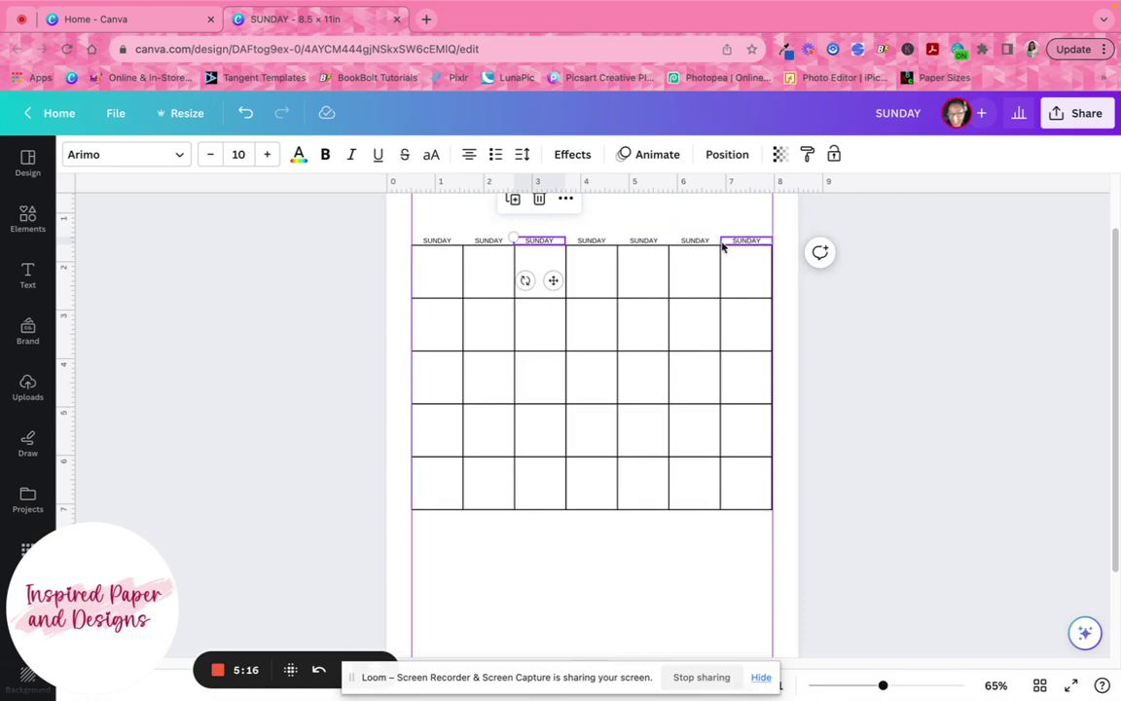
Change the labels above the second, third and fourth columns to MONDAY, TUESDAY and WEDNESDAY
{"action": "left_click", "coordinate": [480, 241]}
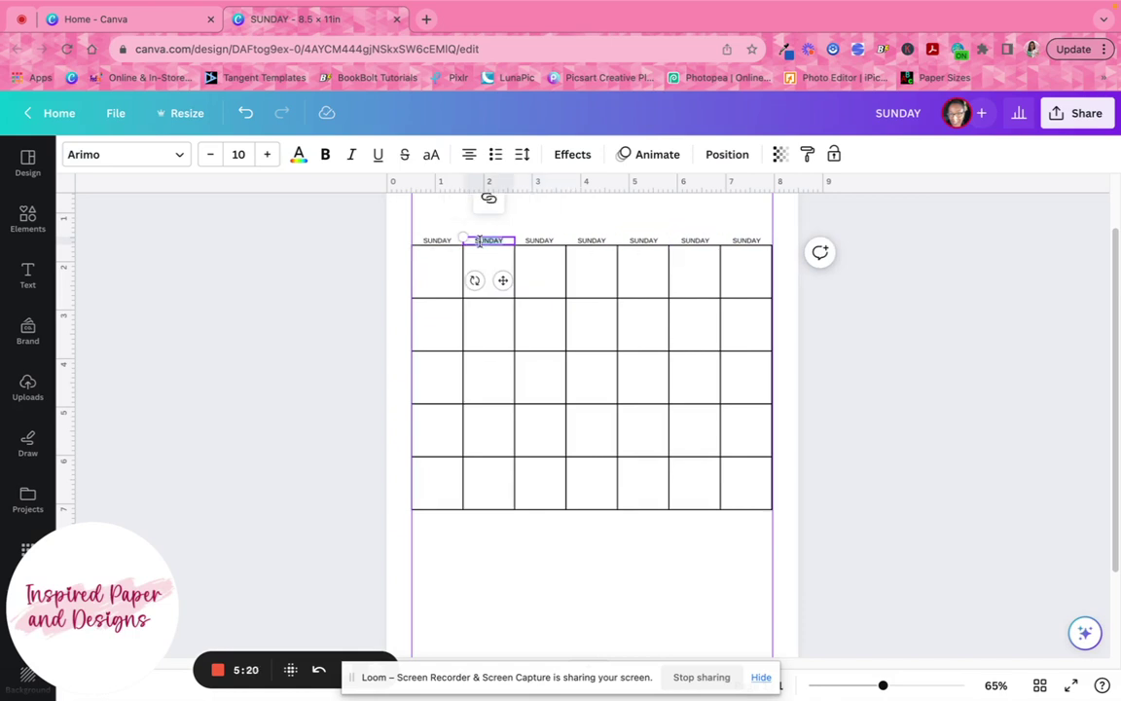
{"action": "type", "text": "MONDAY"}
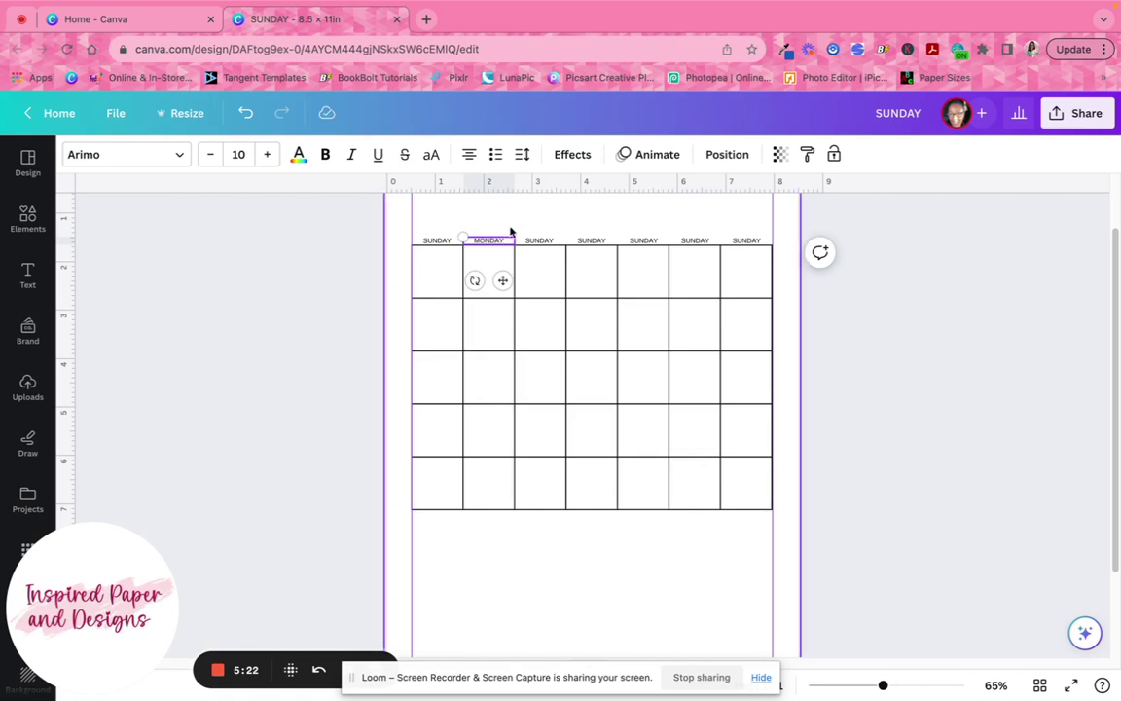
{"action": "left_click", "coordinate": [545, 241]}
{"action": "double_click", "coordinate": [546, 240]}
{"action": "type", "text": "TU"}
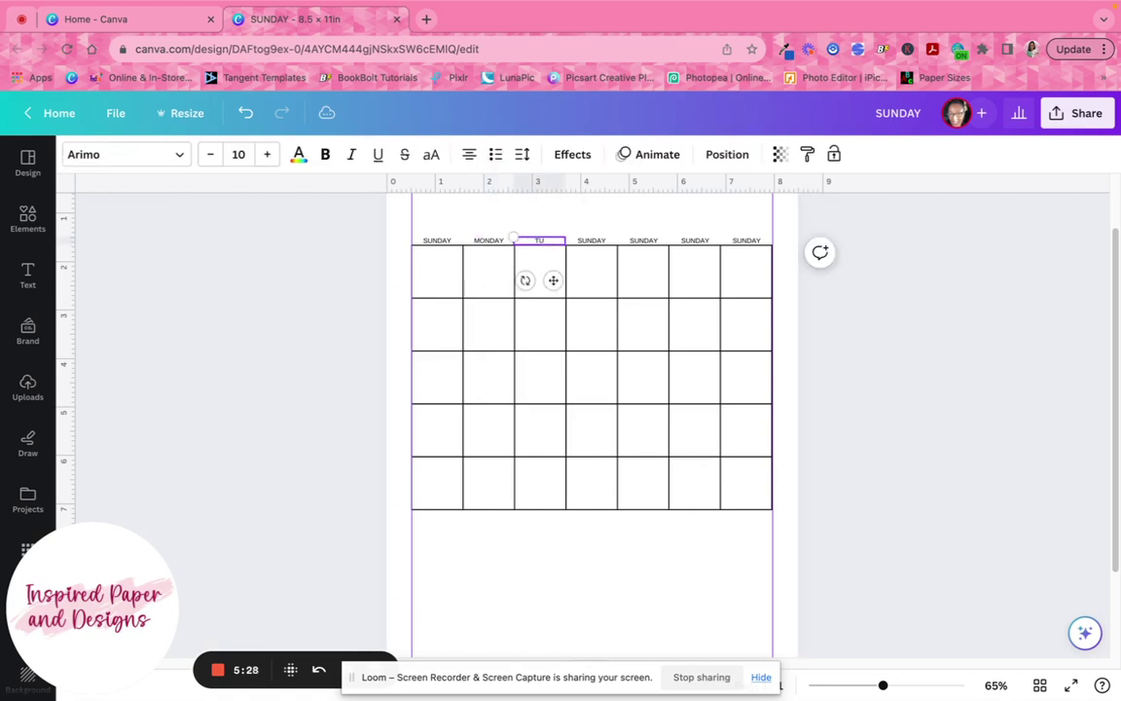
{"action": "type", "text": "ESDAY"}
{"action": "double_click", "coordinate": [587, 240]}
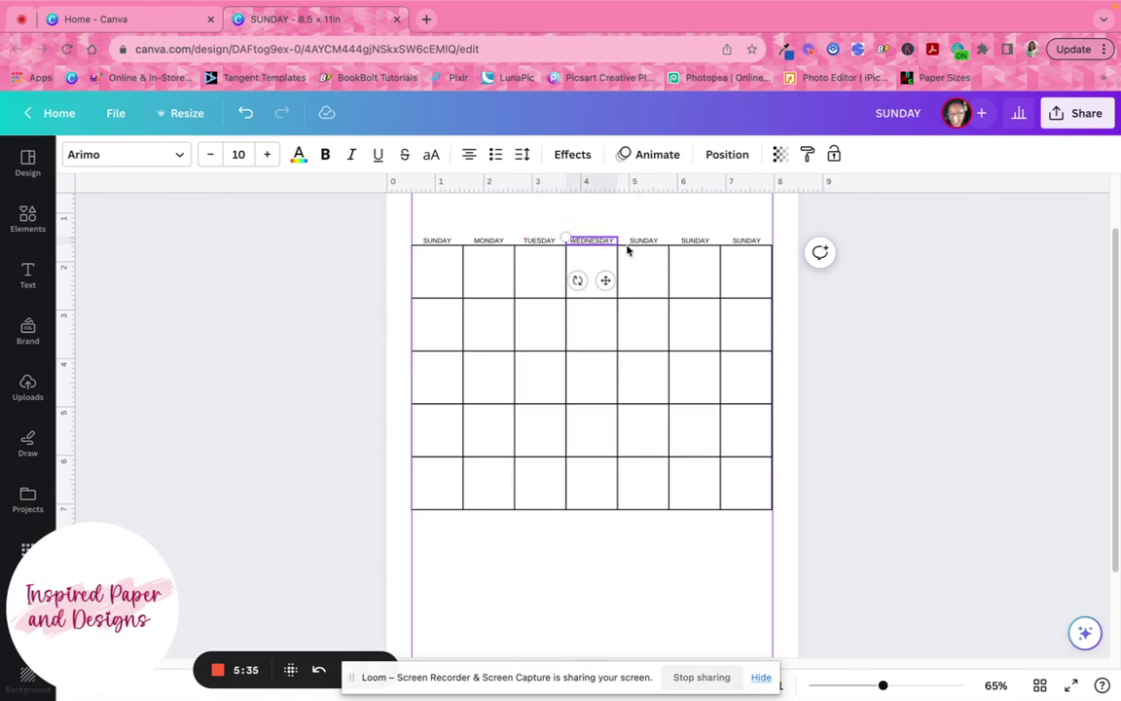
Change the labels above the last three columns to THURSDAY, FRIDAY and SATURDAY
{"action": "double_click", "coordinate": [647, 240]}
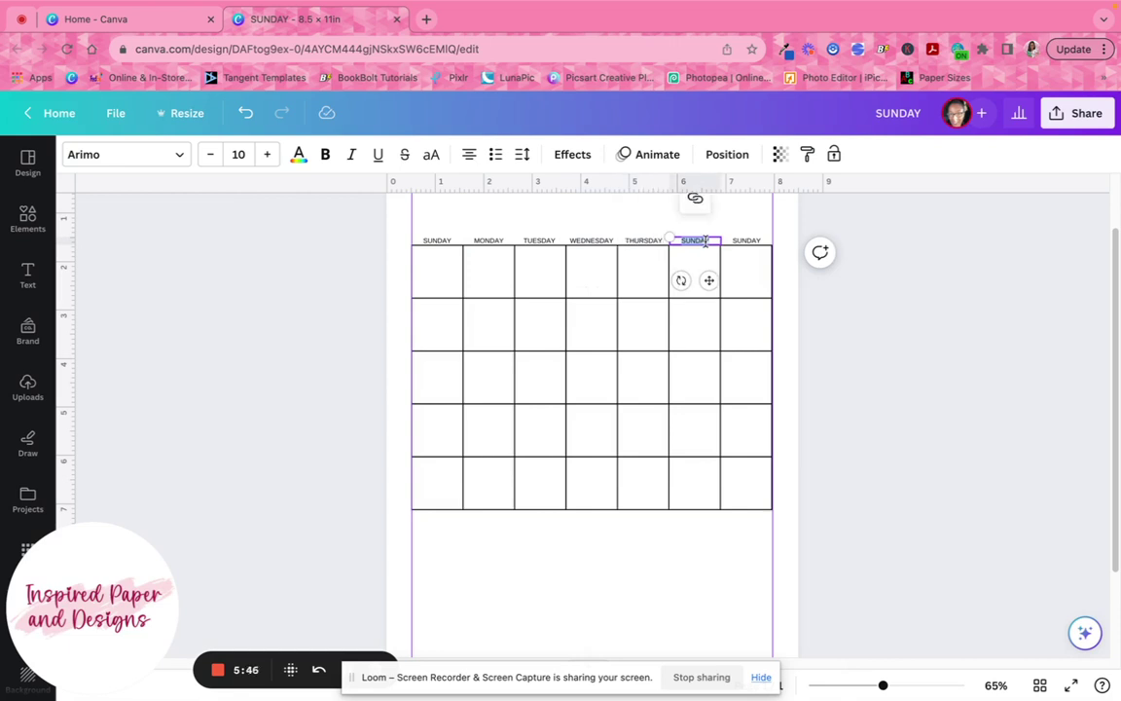
{"action": "type", "text": "FRIDA"}
{"action": "double_click", "coordinate": [744, 241]}
{"action": "type", "text": "SATURDAY"}
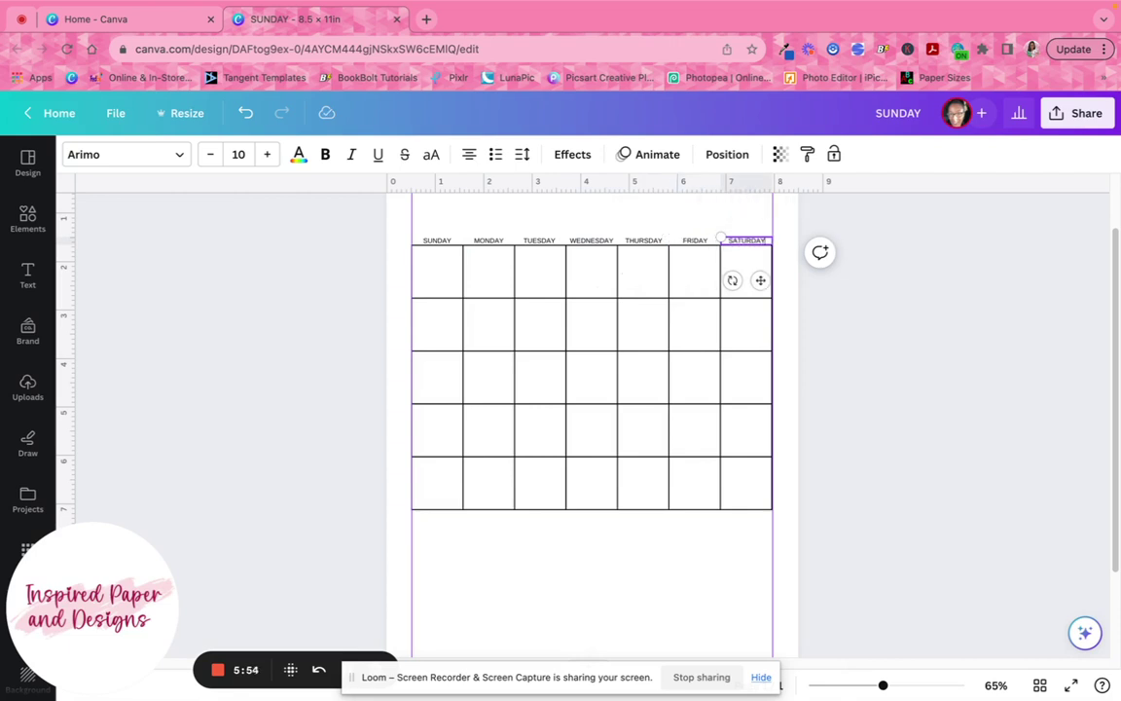
{"action": "left_click", "coordinate": [944, 394]}
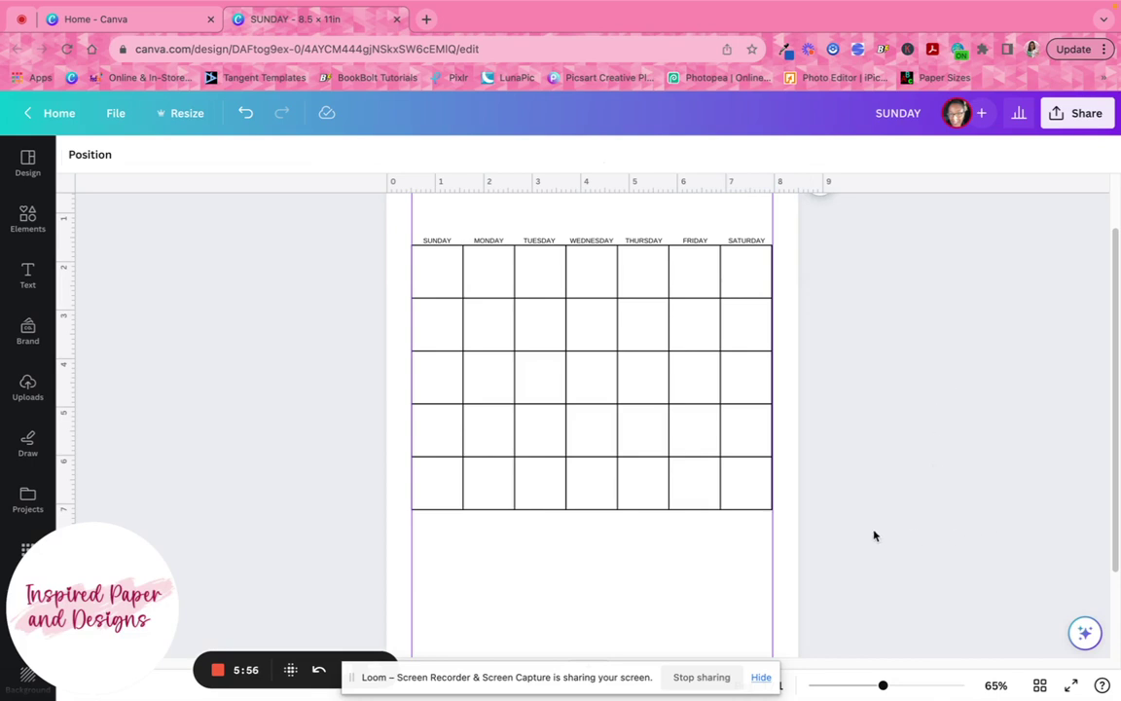
Add a sixth row to the table and reduce the first row's height to about 53.4
{"action": "right_click", "coordinate": [438, 272]}
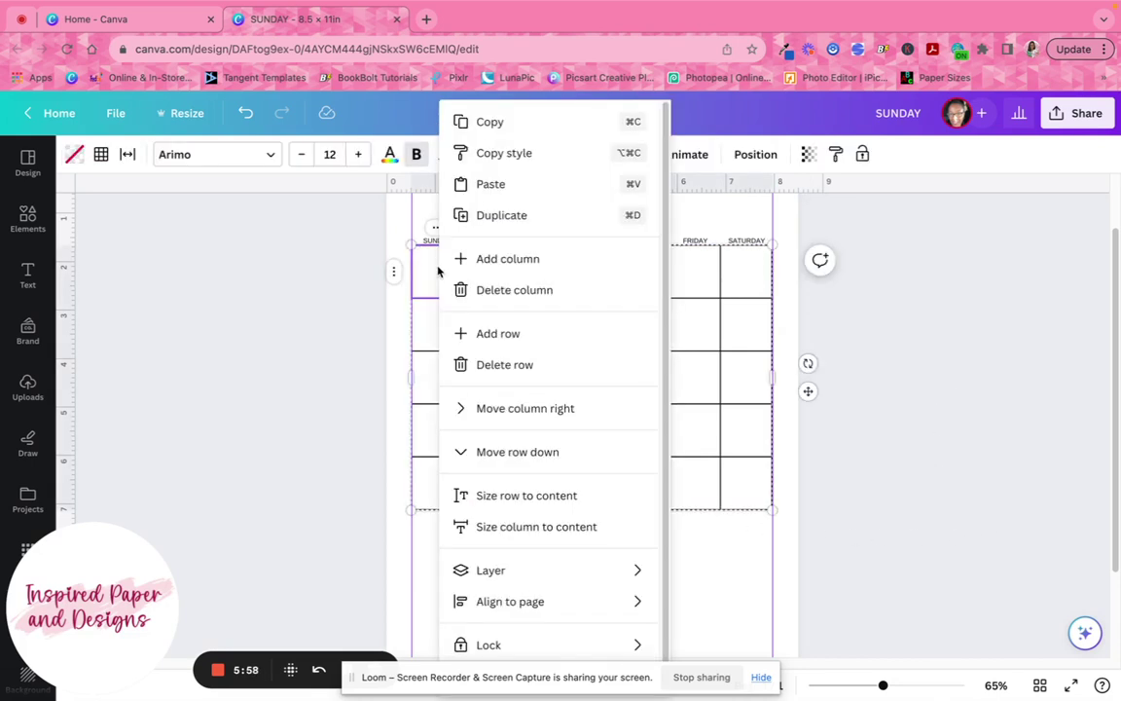
{"action": "left_click", "coordinate": [498, 334]}
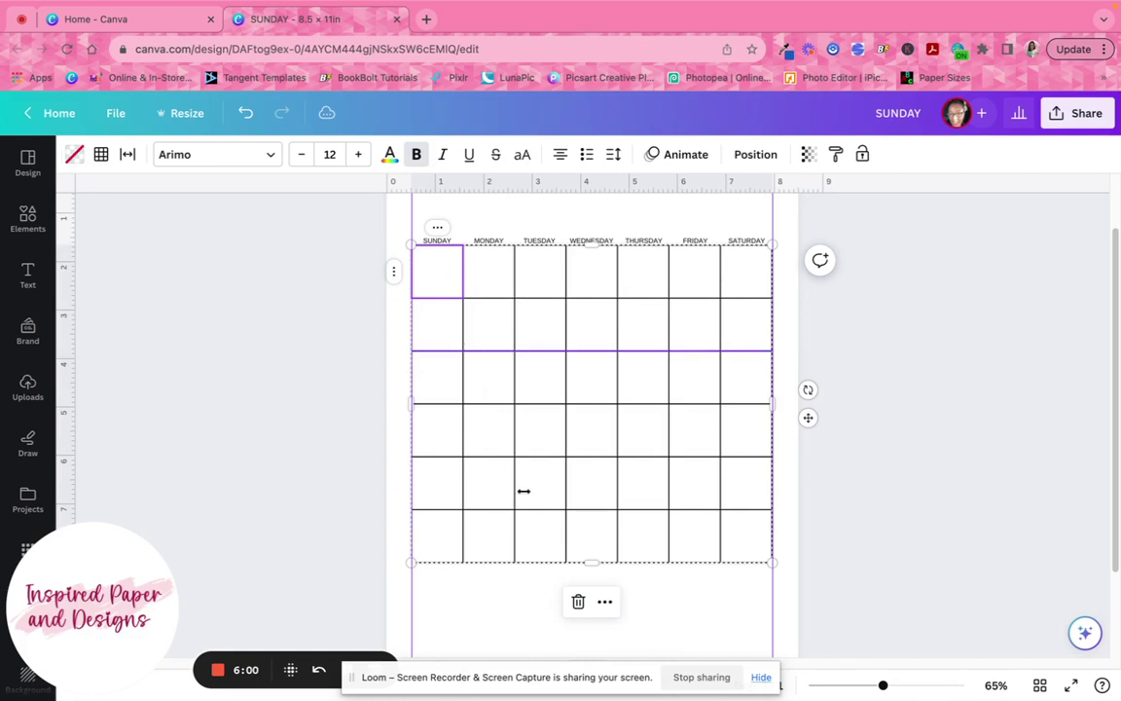
{"action": "left_click_drag", "start_coordinate": [648, 301], "coordinate": [643, 255]}
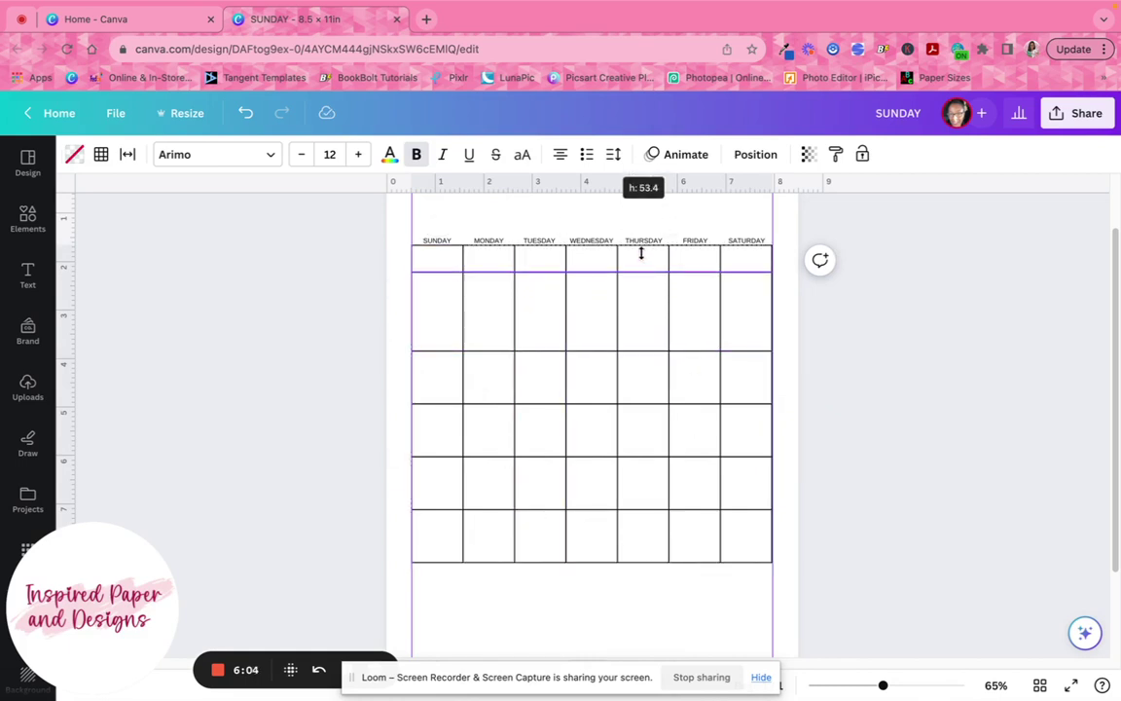
Set the font size of the seven first-row cells to 1 and shrink that row to a narrow header strip
{"action": "double_click", "coordinate": [438, 257]}
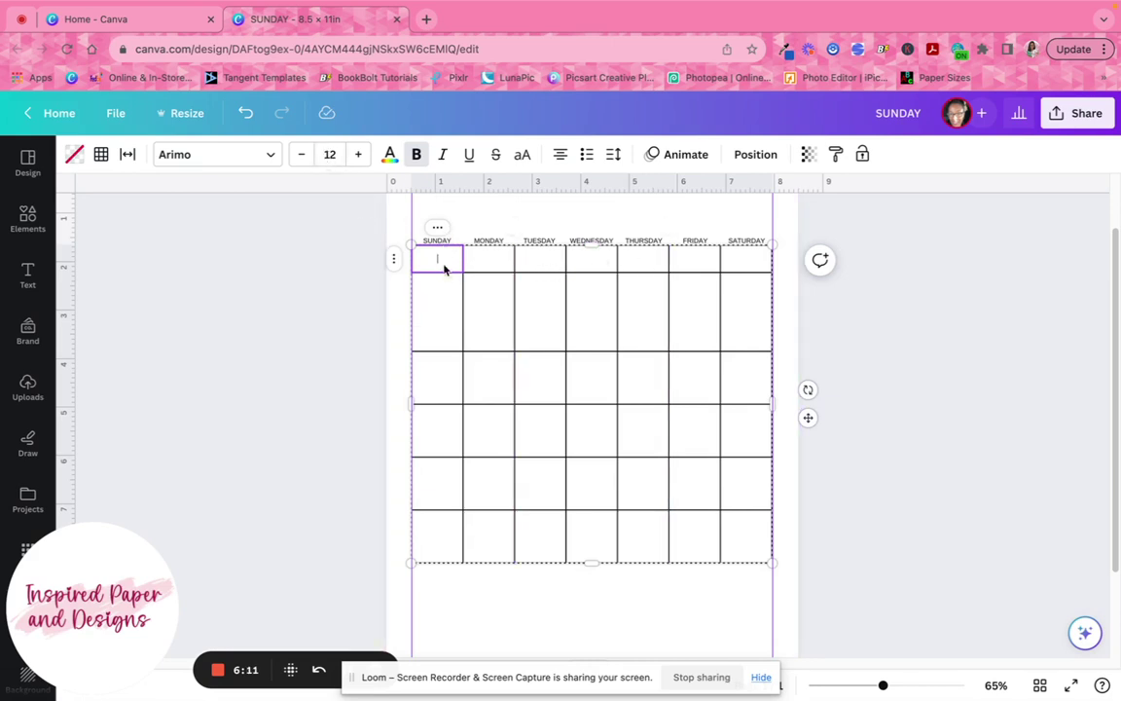
{"action": "left_click", "coordinate": [747, 260], "text": "shift"}
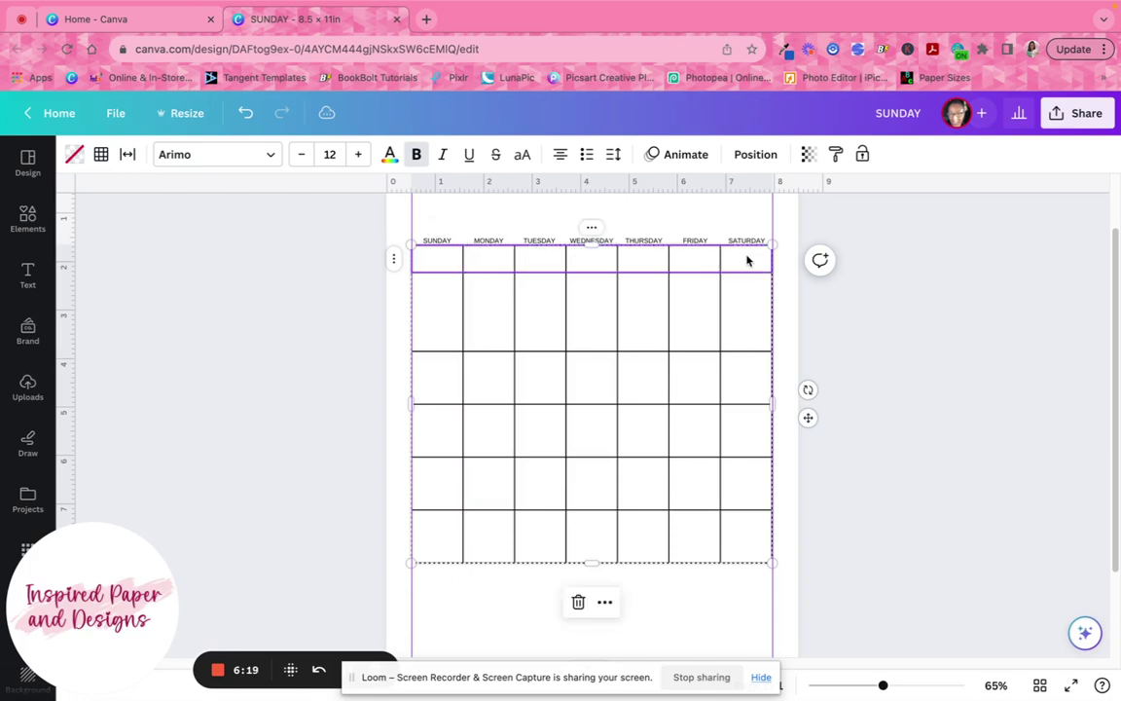
{"action": "left_click", "coordinate": [331, 154]}
{"action": "type", "text": "1"}
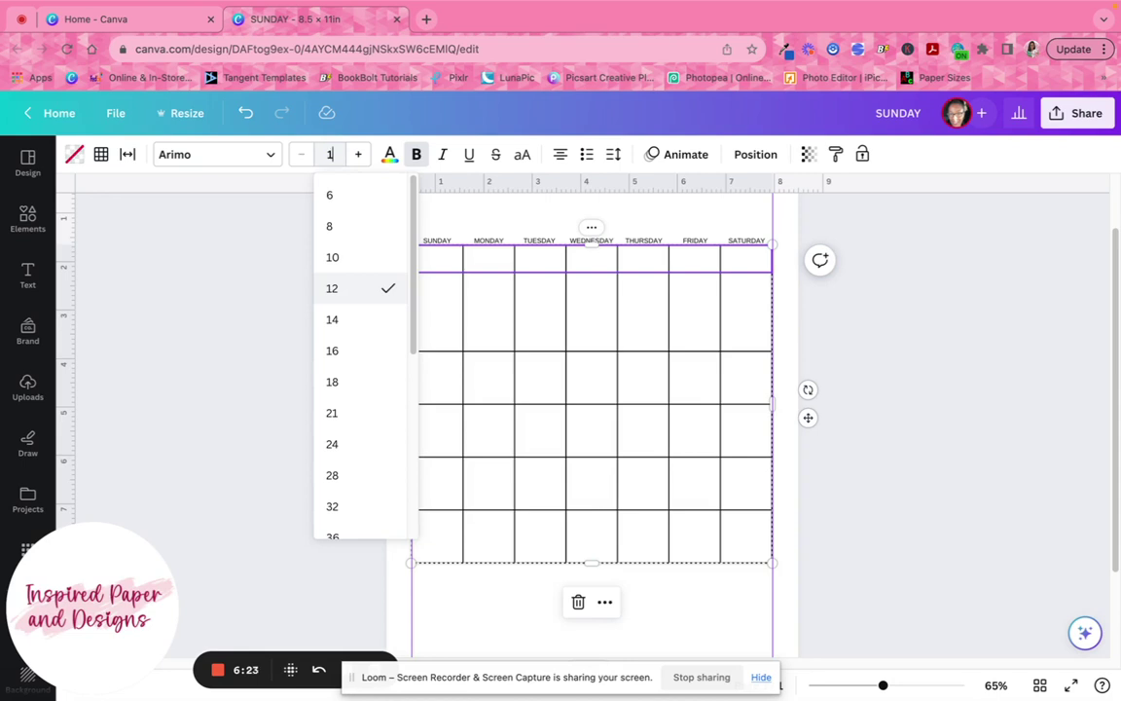
{"action": "key", "text": "Return"}
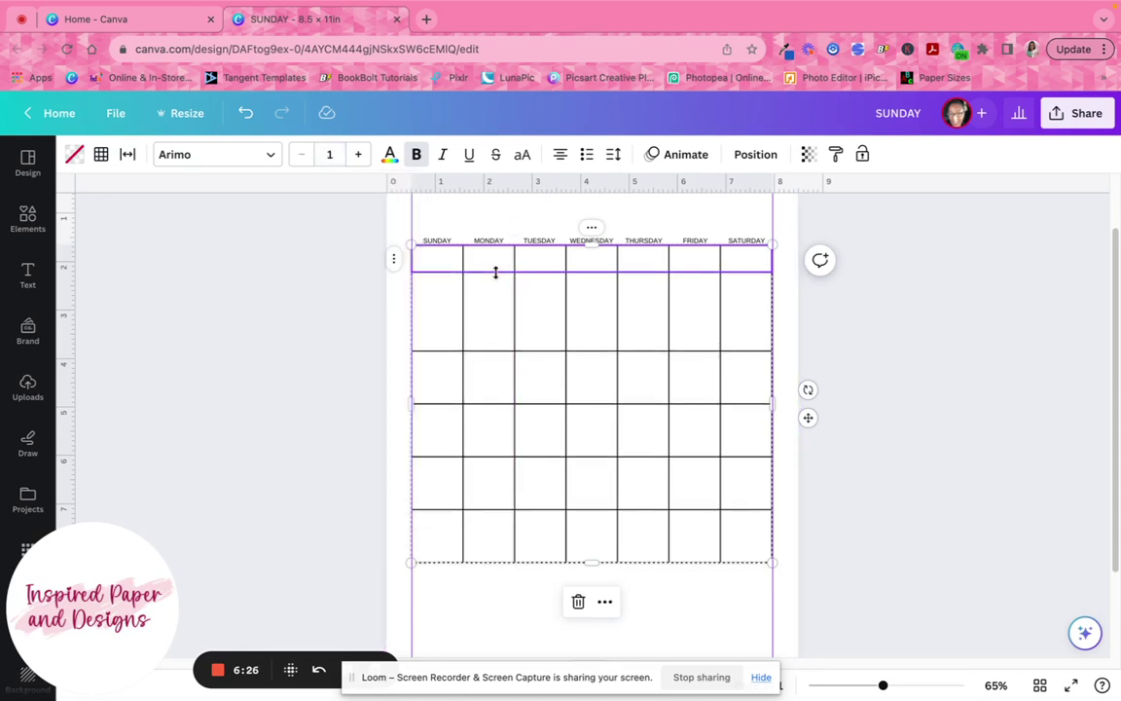
{"action": "left_click", "coordinate": [496, 265]}
{"action": "left_click_drag", "start_coordinate": [496, 264], "coordinate": [500, 257]}
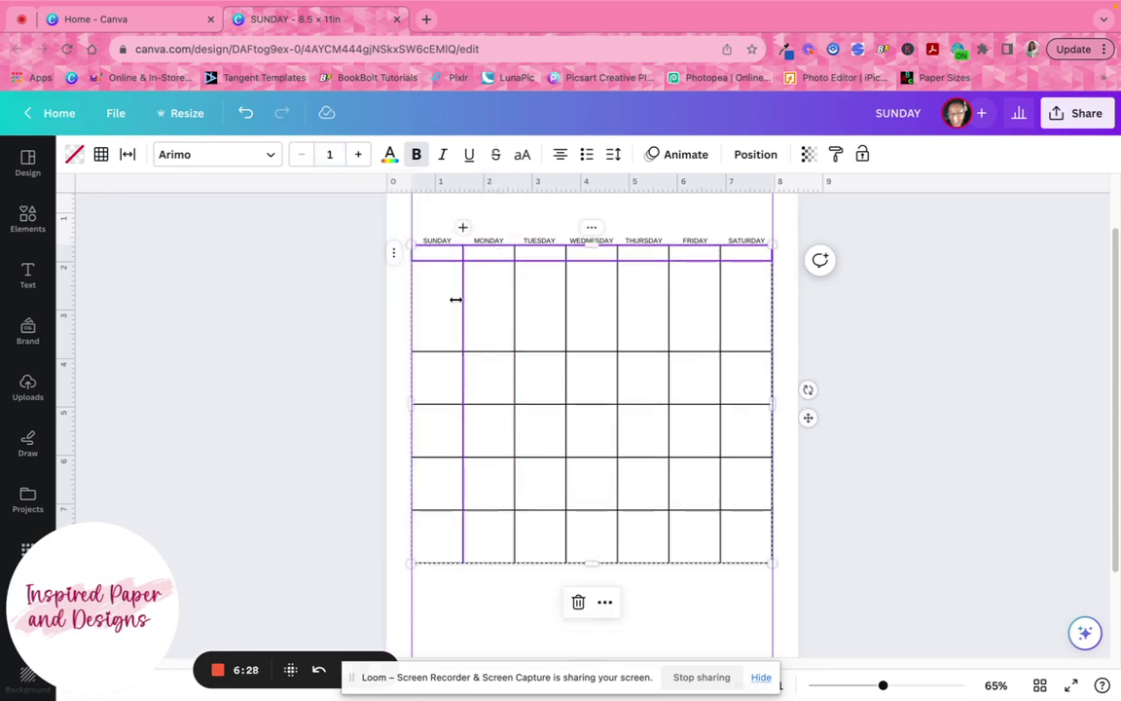
Size the five rows below the narrow header row equally
{"action": "left_click", "coordinate": [423, 302]}
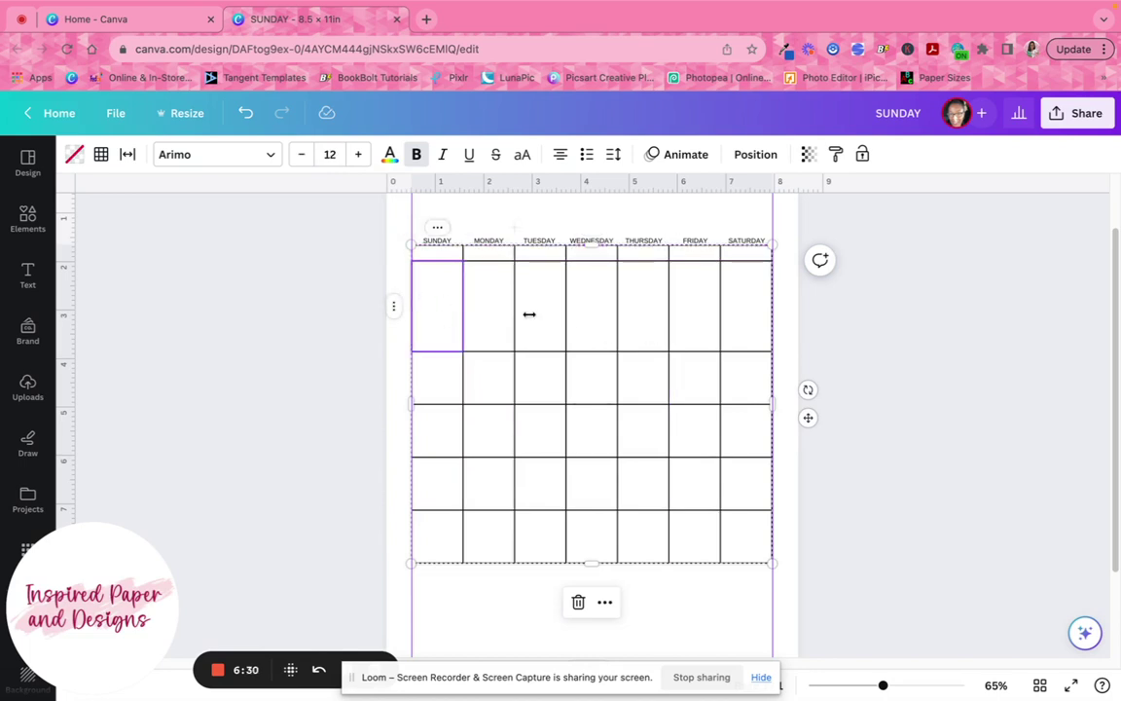
{"action": "left_click", "coordinate": [442, 305]}
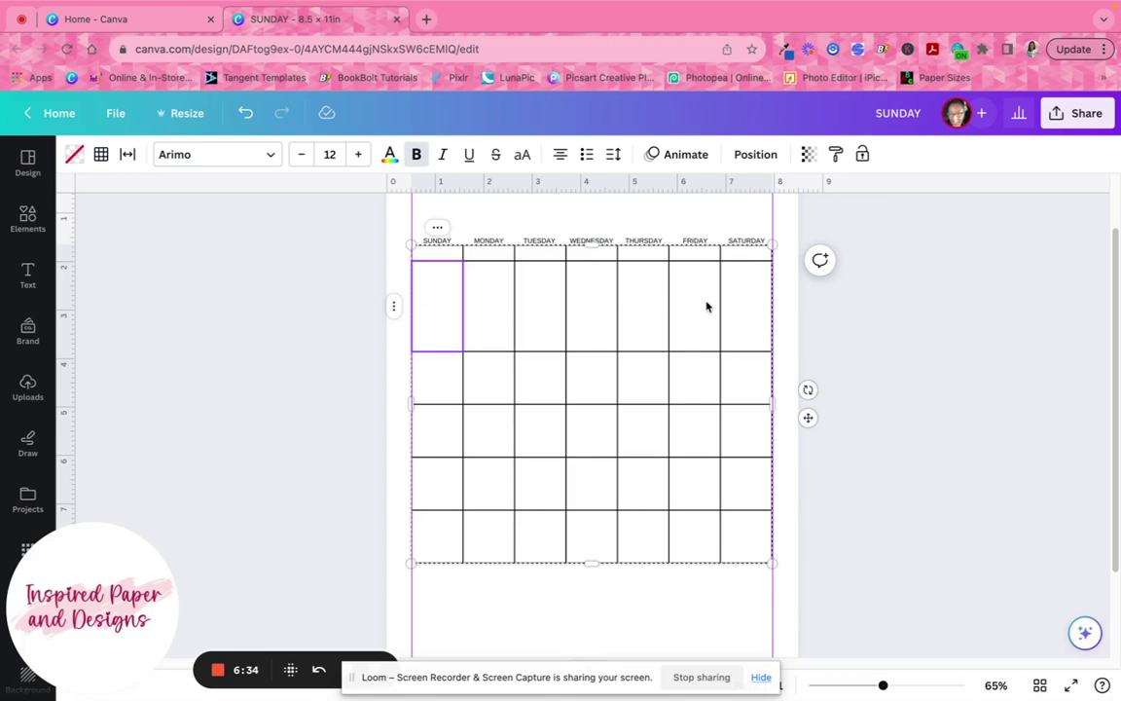
{"action": "left_click", "coordinate": [733, 304], "text": "shift"}
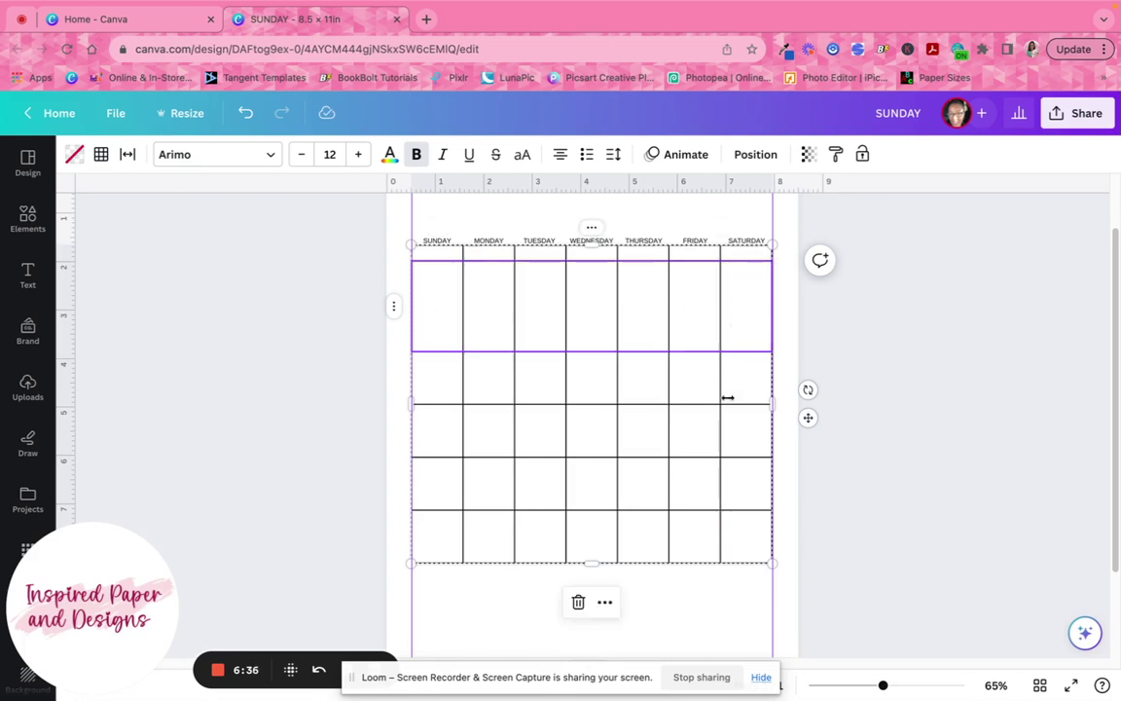
{"action": "left_click", "coordinate": [747, 541], "text": "shift"}
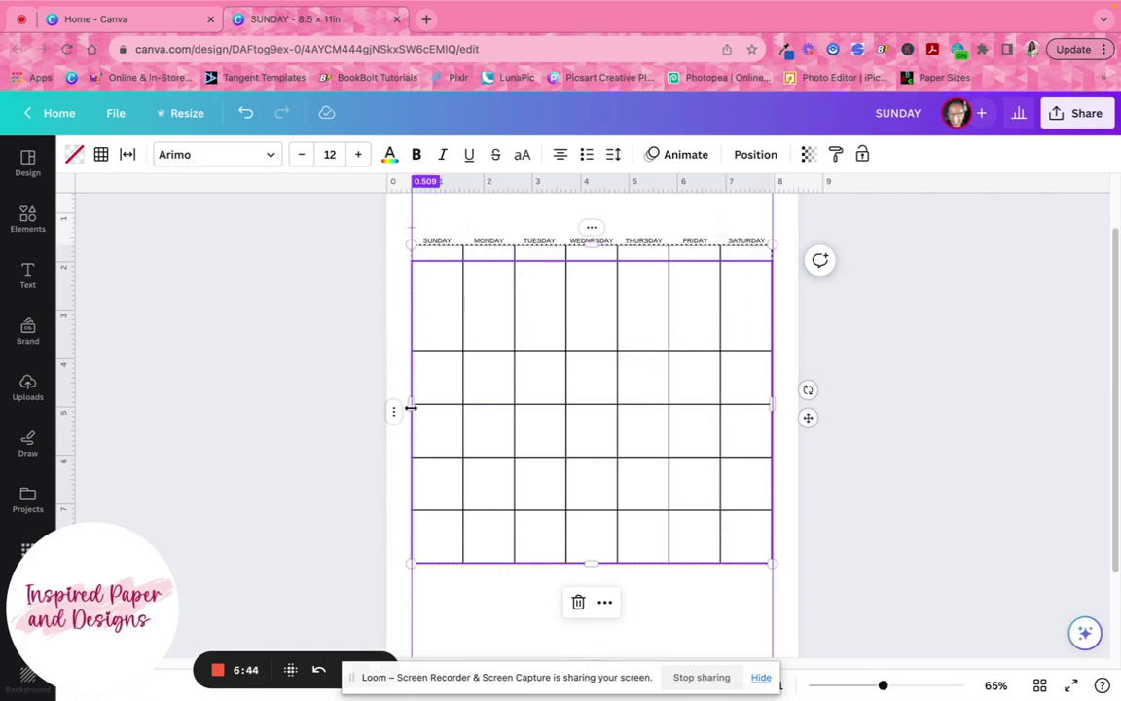
{"action": "right_click", "coordinate": [444, 338]}
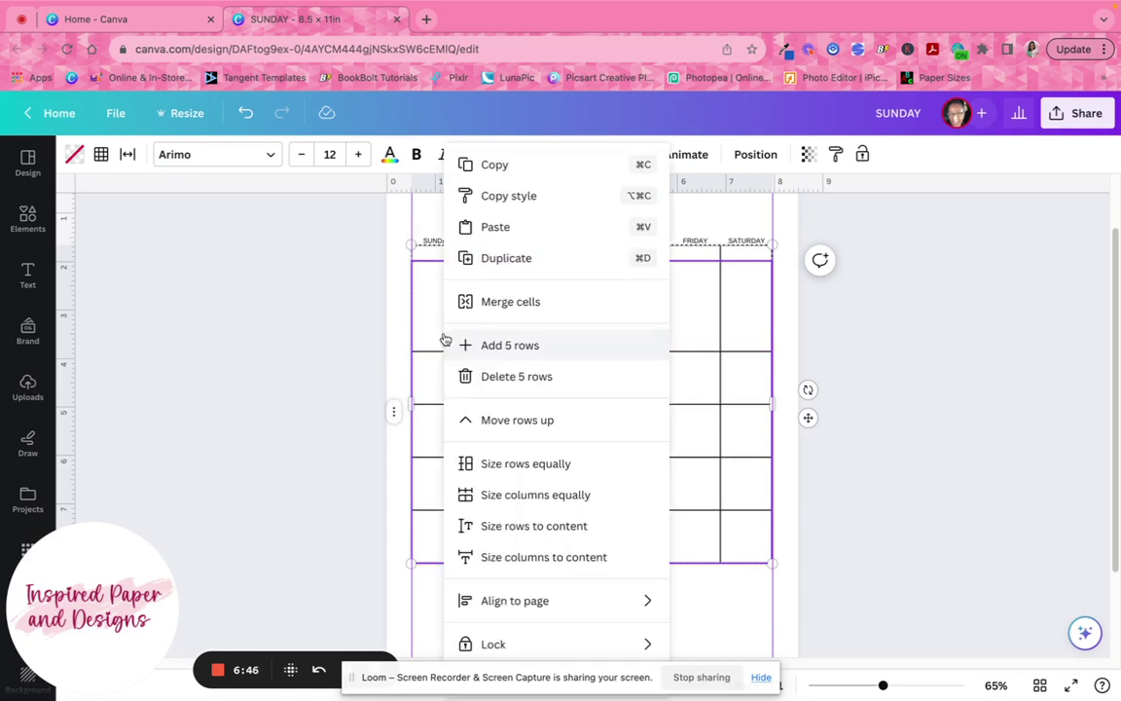
{"action": "left_click", "coordinate": [495, 468]}
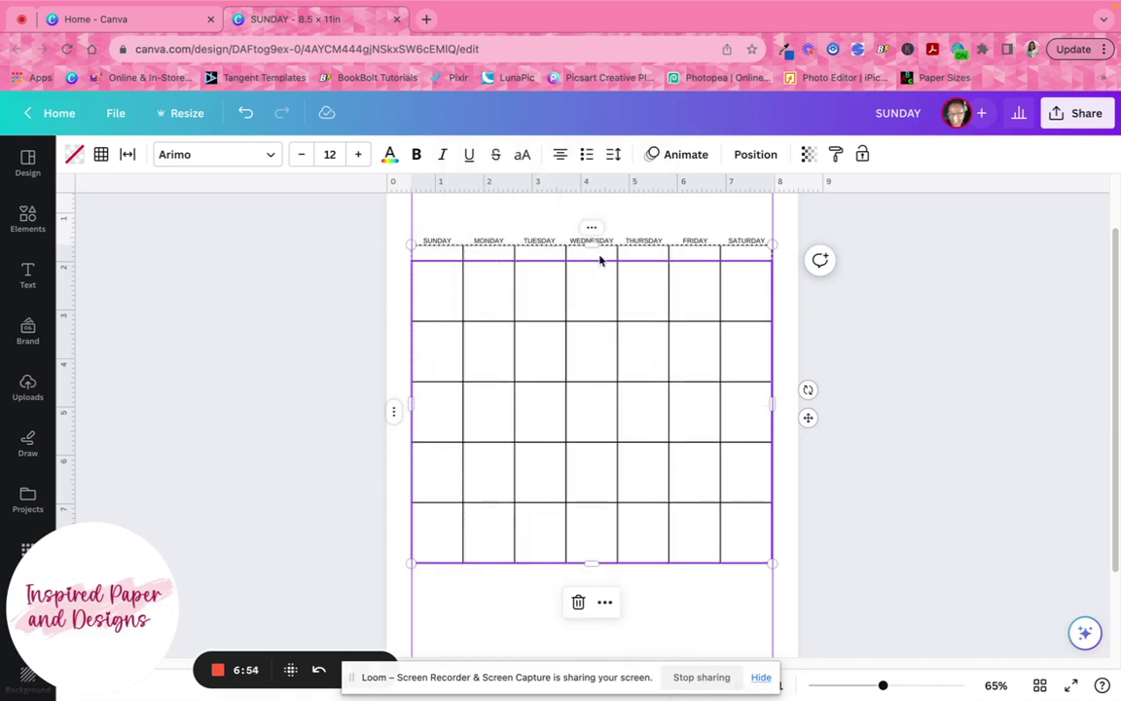
{"action": "left_click", "coordinate": [934, 322]}
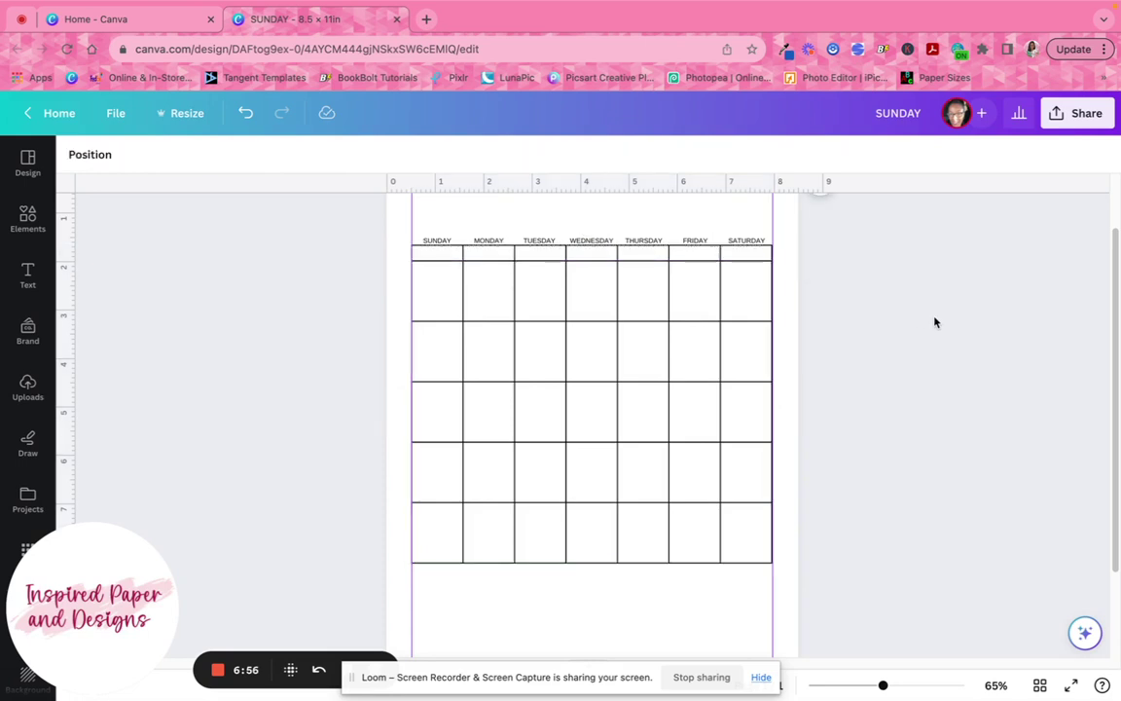
Try entering SUNDAY in the table's first header cell at font size 7
{"action": "left_click", "coordinate": [438, 253]}
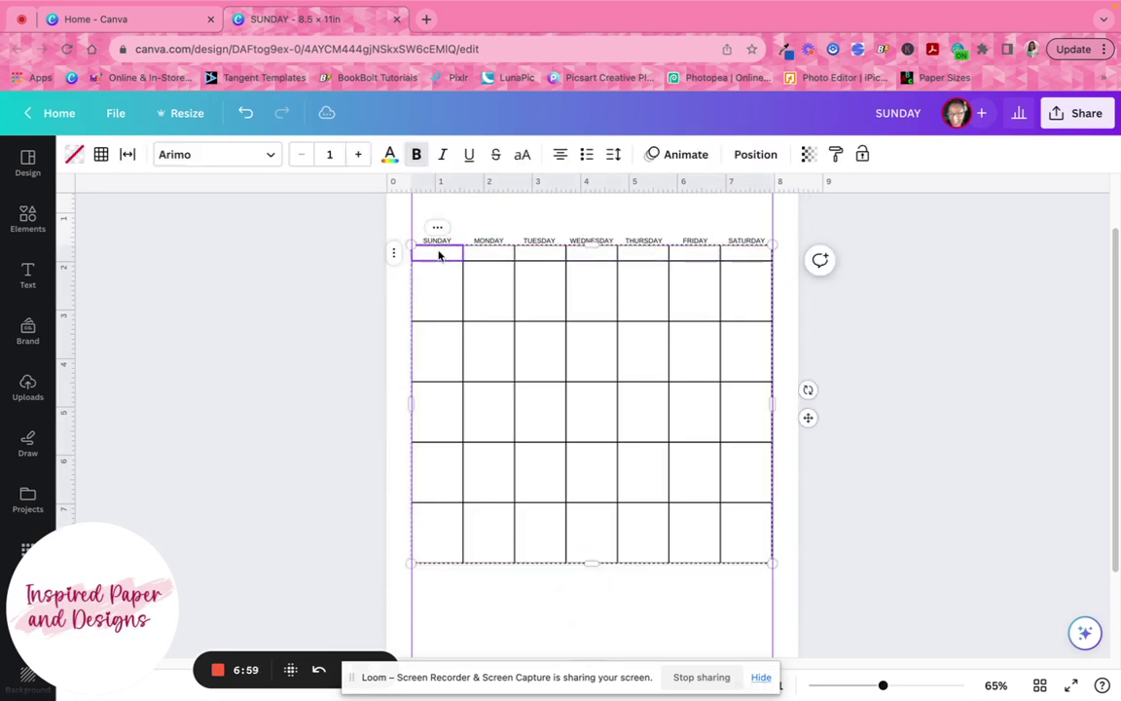
{"action": "left_click", "coordinate": [333, 155]}
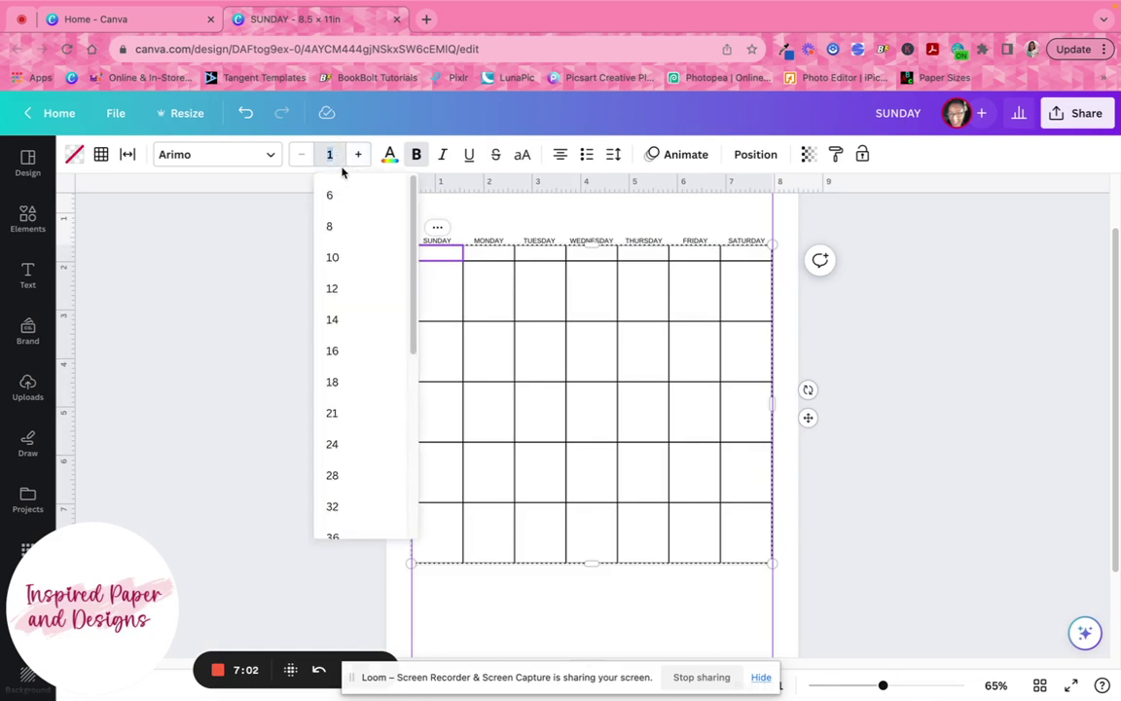
{"action": "type", "text": "7"}
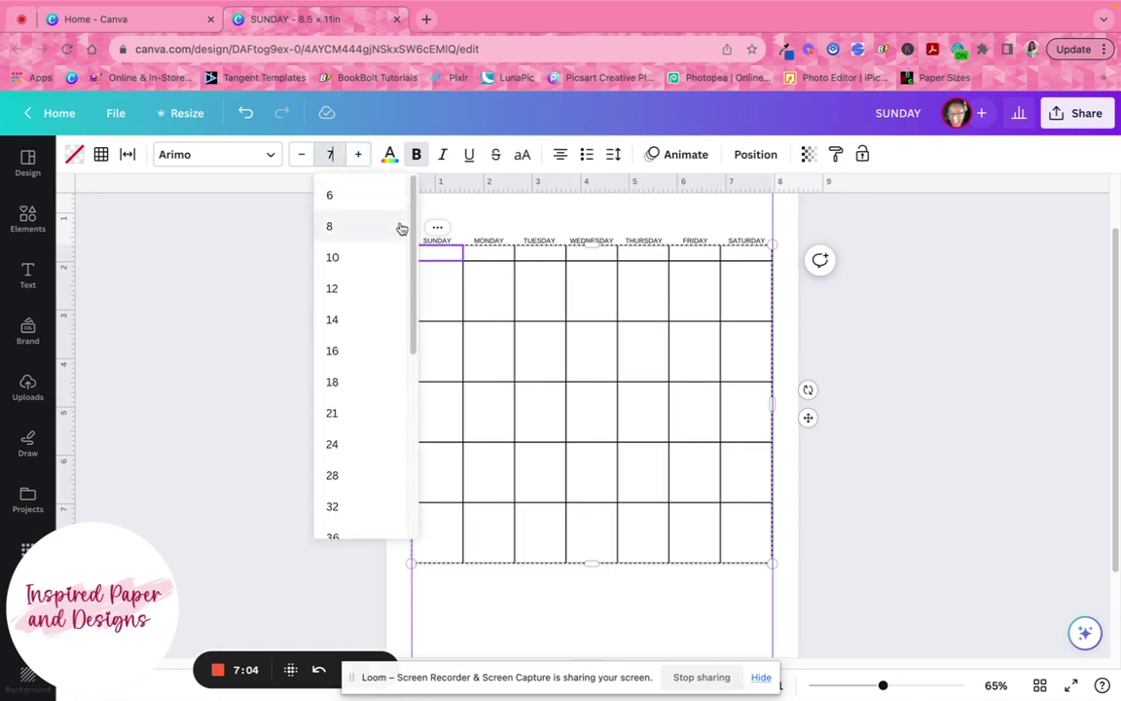
{"action": "key", "text": "Return"}
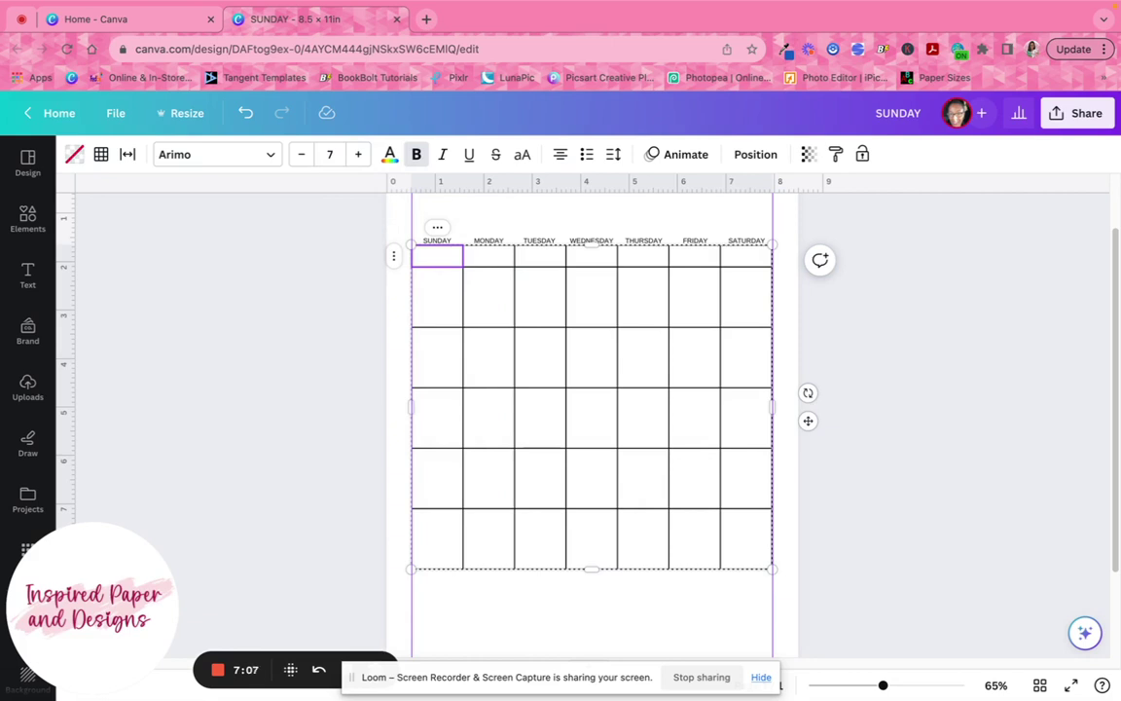
{"action": "type", "text": "Y"}
Try larger font sizes, including 12, for the SUNDAY text in the first header cell
{"action": "left_click", "coordinate": [358, 156]}
{"action": "left_click", "coordinate": [359, 155]}
{"action": "left_click", "coordinate": [358, 156]}
{"action": "left_click", "coordinate": [358, 156]}
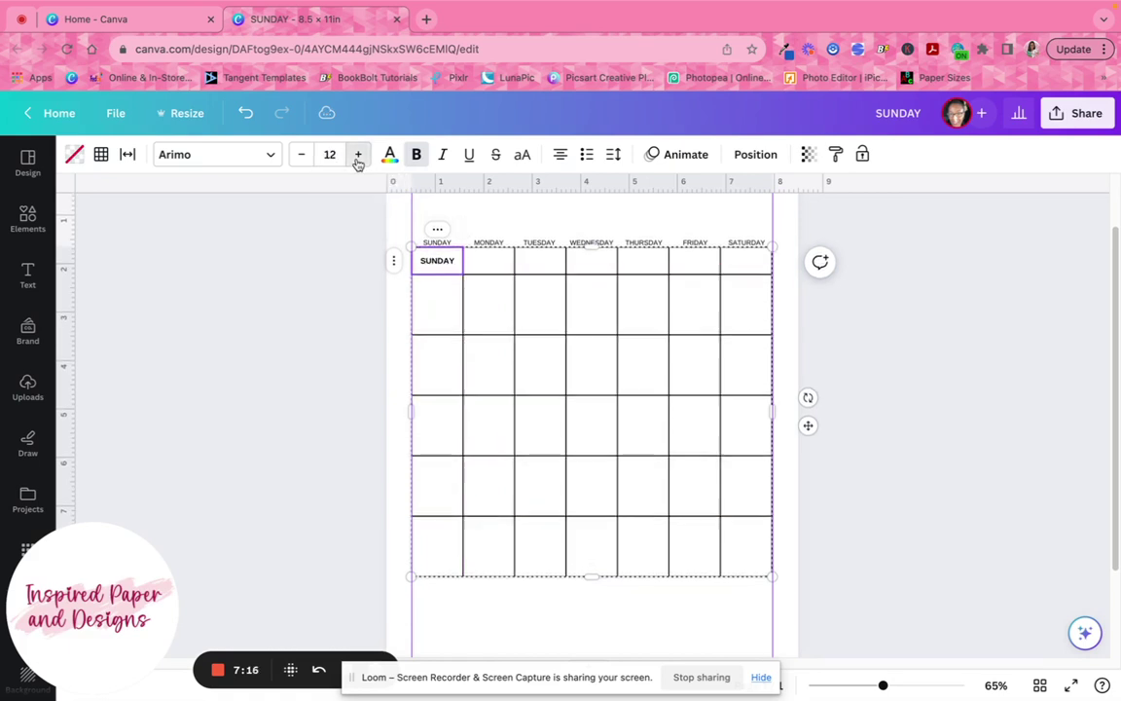
{"action": "left_click", "coordinate": [359, 156]}
{"action": "left_click", "coordinate": [358, 155]}
{"action": "left_click", "coordinate": [358, 155]}
{"action": "left_click", "coordinate": [299, 156]}
{"action": "left_click", "coordinate": [298, 156]}
{"action": "left_click", "coordinate": [299, 155]}
Undo the SUNDAY text and the font size changes in the first header cell, back to size 1
{"action": "left_click", "coordinate": [246, 114]}
{"action": "left_click", "coordinate": [246, 114]}
{"action": "left_click", "coordinate": [246, 114]}
{"action": "left_click", "coordinate": [247, 114]}
{"action": "left_click", "coordinate": [247, 115]}
{"action": "left_click", "coordinate": [247, 115]}
{"action": "left_click", "coordinate": [247, 115]}
{"action": "left_click", "coordinate": [249, 119]}
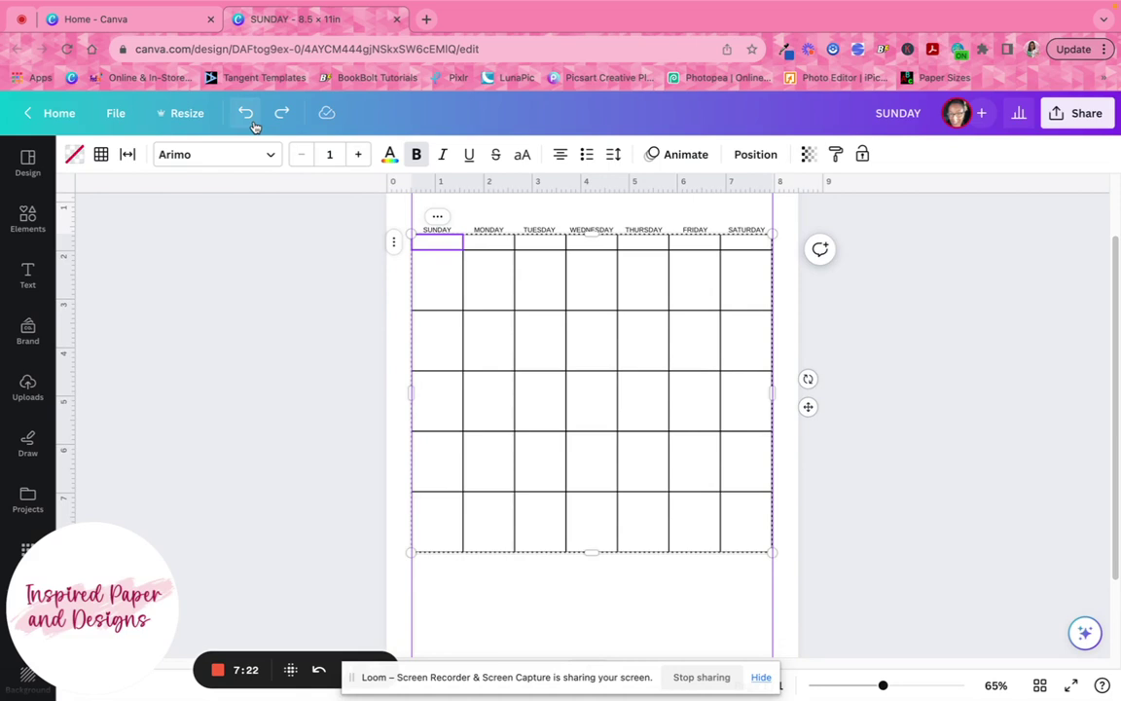
{"action": "left_click", "coordinate": [261, 232]}
Group the seven weekday labels and move the group down into the table's narrow first row
{"action": "left_click", "coordinate": [442, 230]}
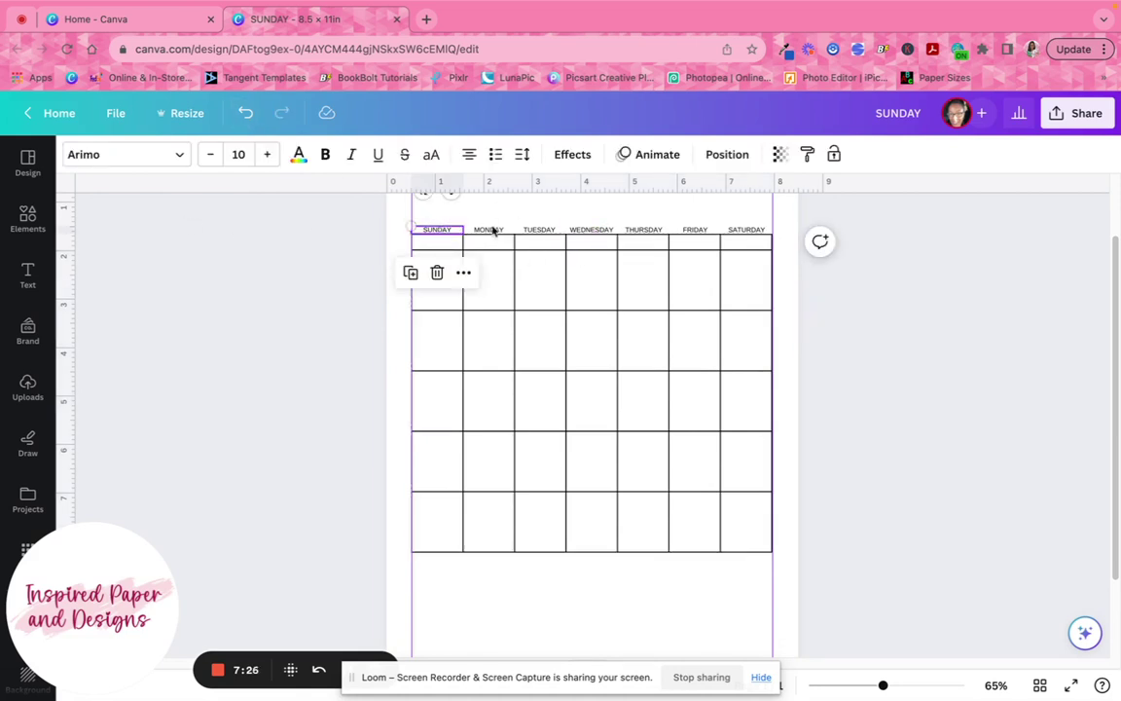
{"action": "left_click_drag", "start_coordinate": [673, 231], "coordinate": [453, 230]}
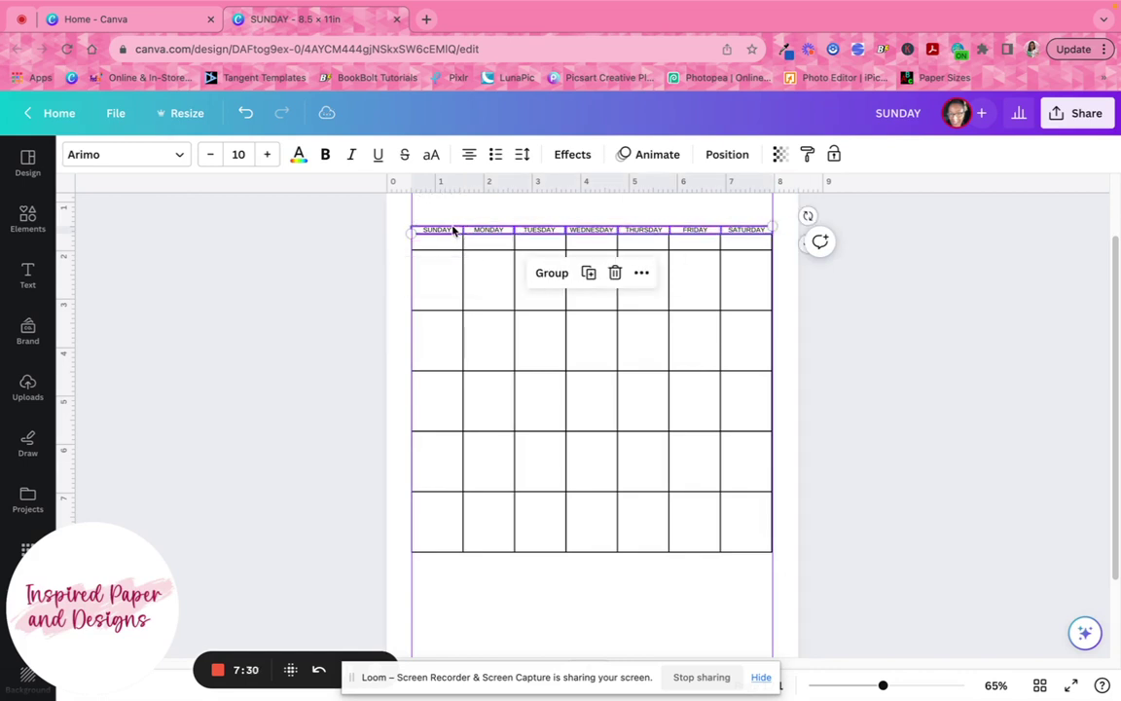
{"action": "left_click", "coordinate": [559, 273]}
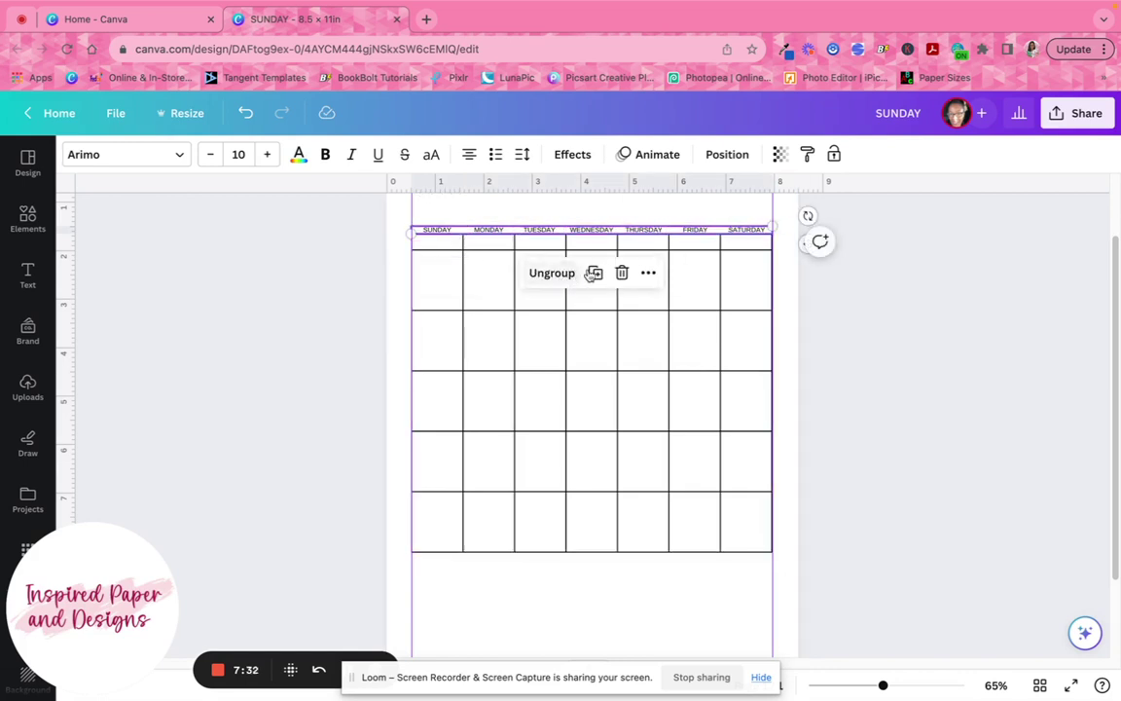
{"action": "left_click_drag", "start_coordinate": [661, 231], "coordinate": [667, 241]}
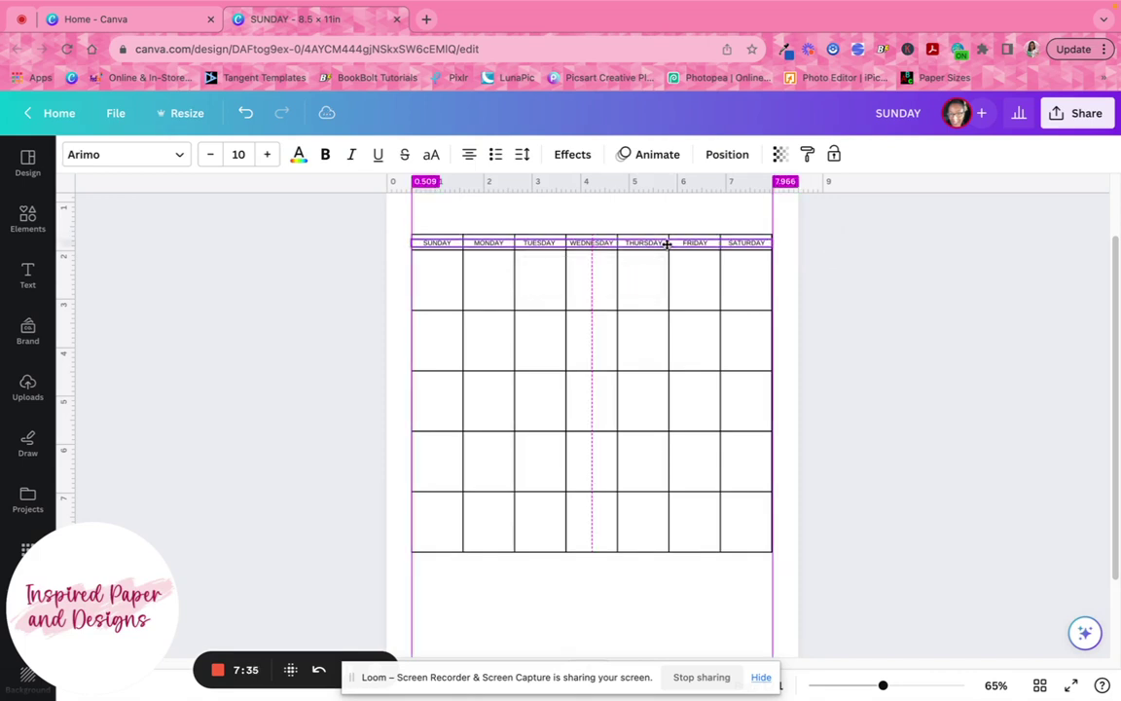
{"action": "left_click", "coordinate": [903, 312]}
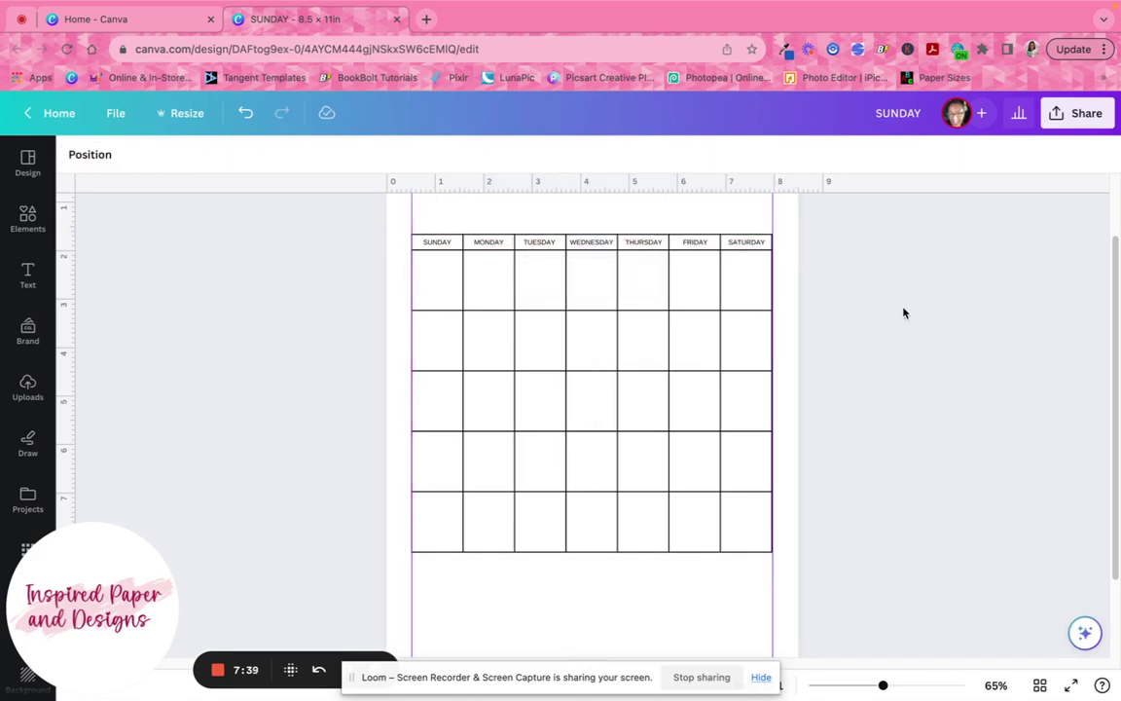
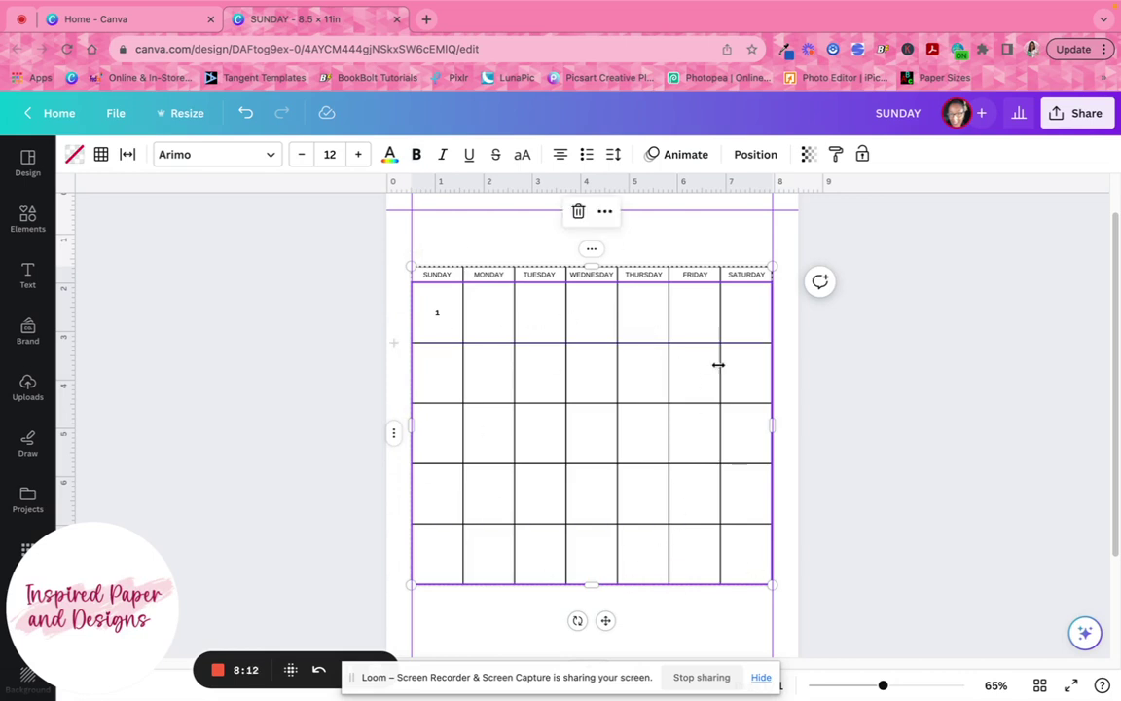
Set the font size of all date cells below the weekday row to 10
{"action": "left_click", "coordinate": [325, 148]}
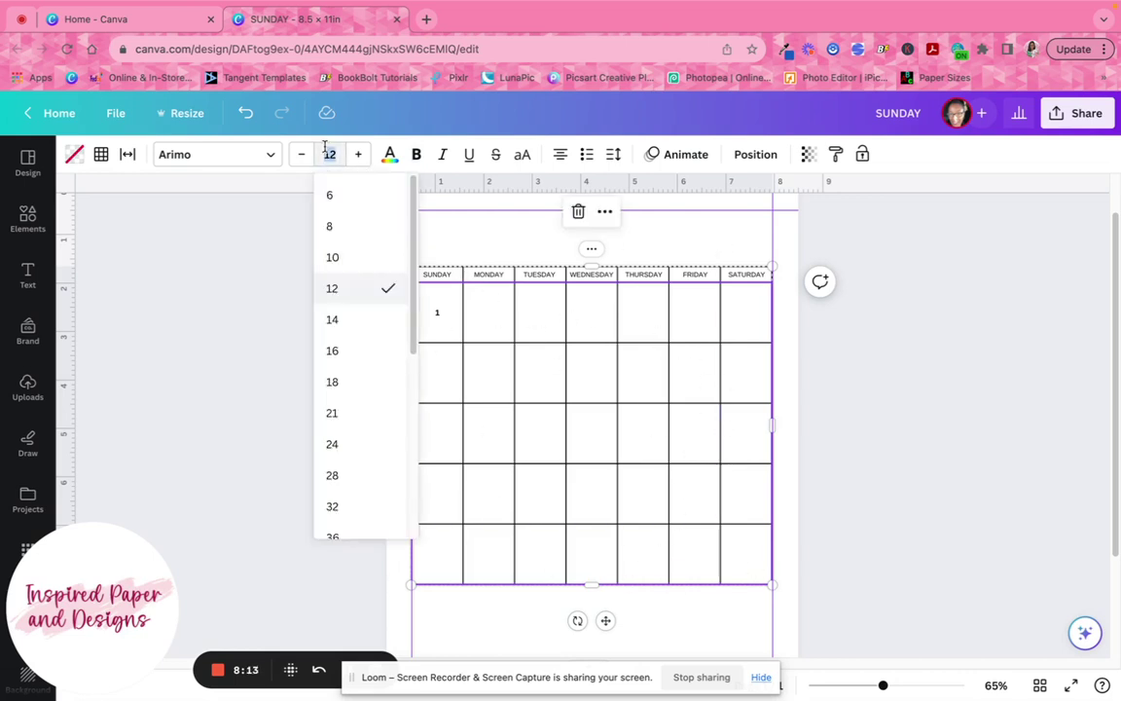
{"action": "type", "text": "7"}
{"action": "key", "text": "Return"}
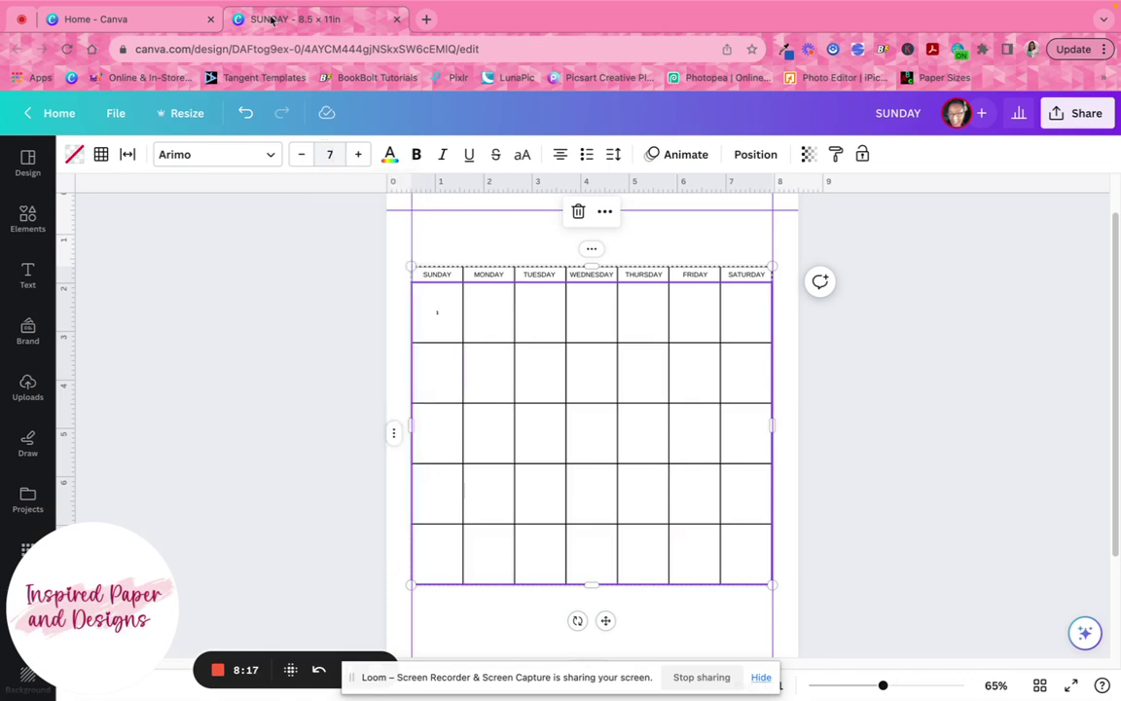
{"action": "left_click", "coordinate": [357, 156]}
{"action": "left_click", "coordinate": [357, 156]}
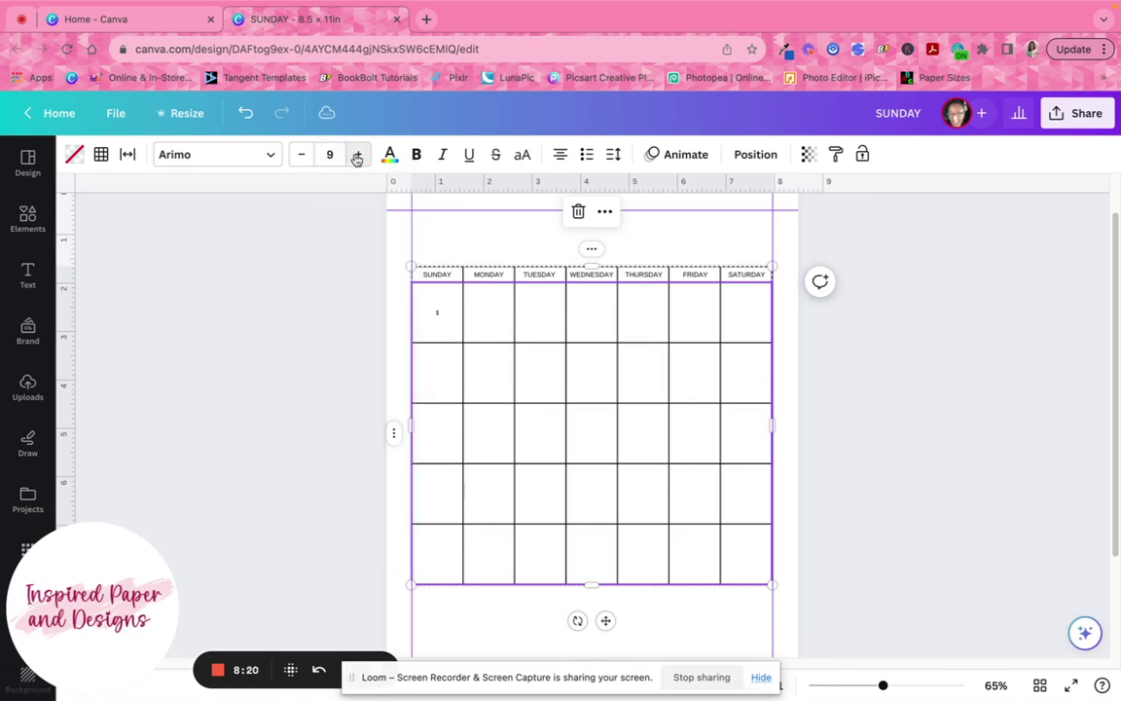
{"action": "left_click", "coordinate": [357, 157]}
{"action": "left_click", "coordinate": [307, 311]}
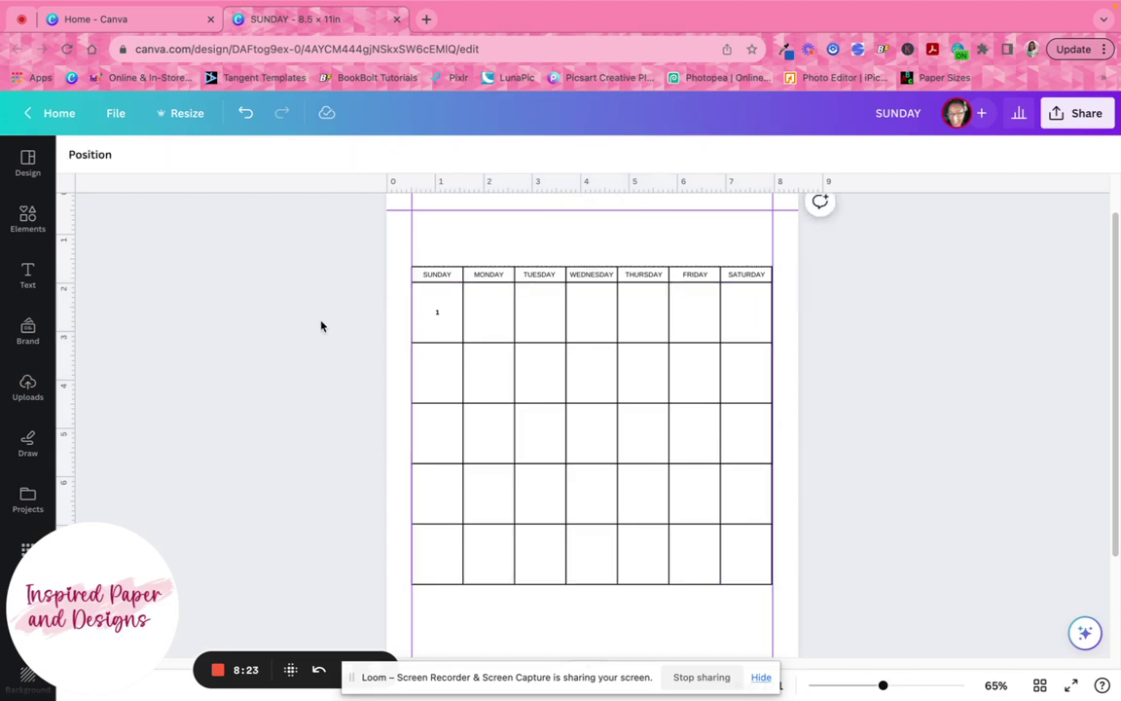
Align the text of all date cells below the weekday row to the top and to the right
{"action": "left_click", "coordinate": [437, 326]}
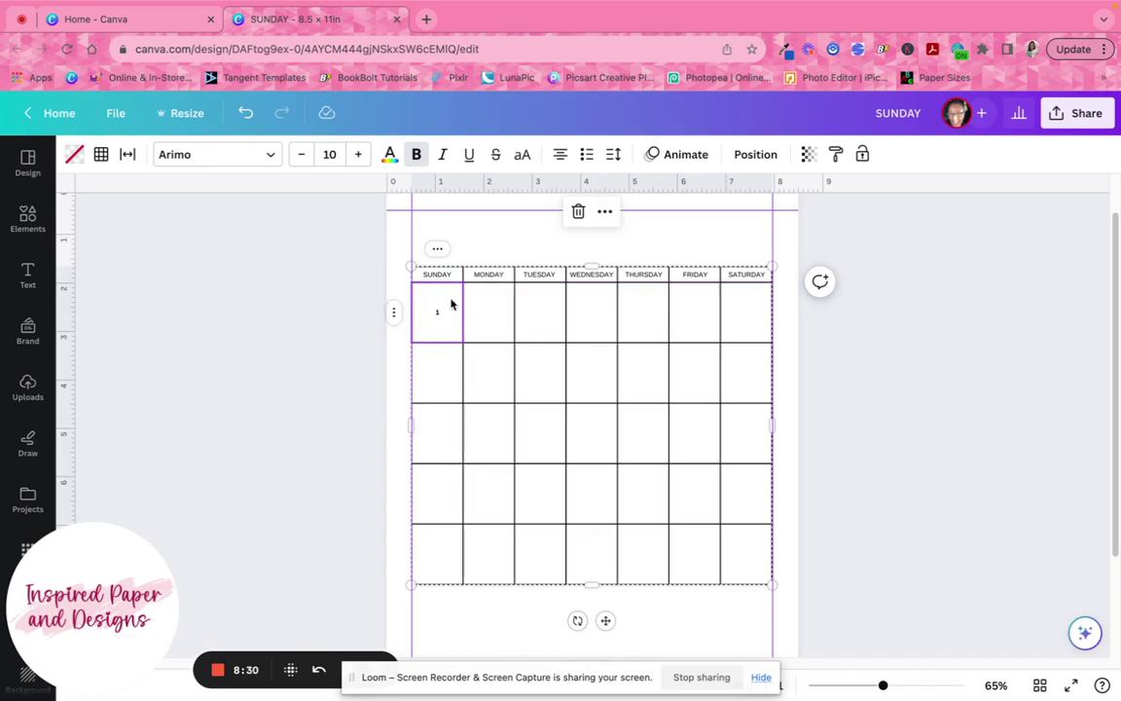
{"action": "left_click", "coordinate": [449, 303]}
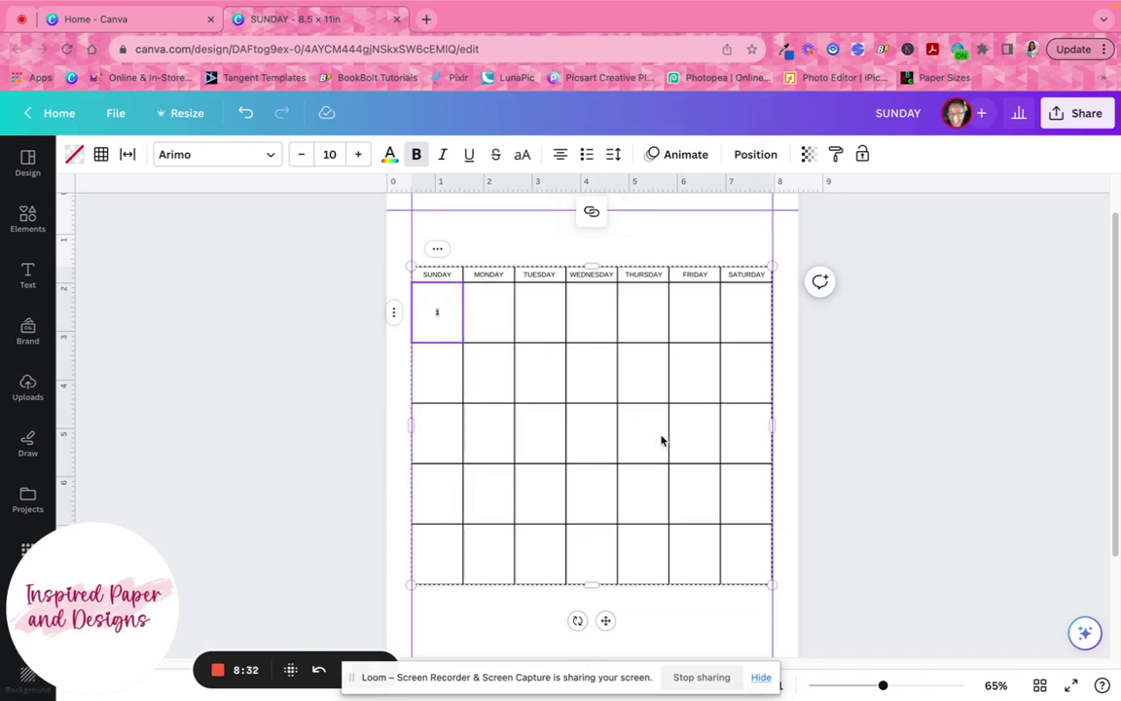
{"action": "left_click", "coordinate": [745, 576], "text": "shift"}
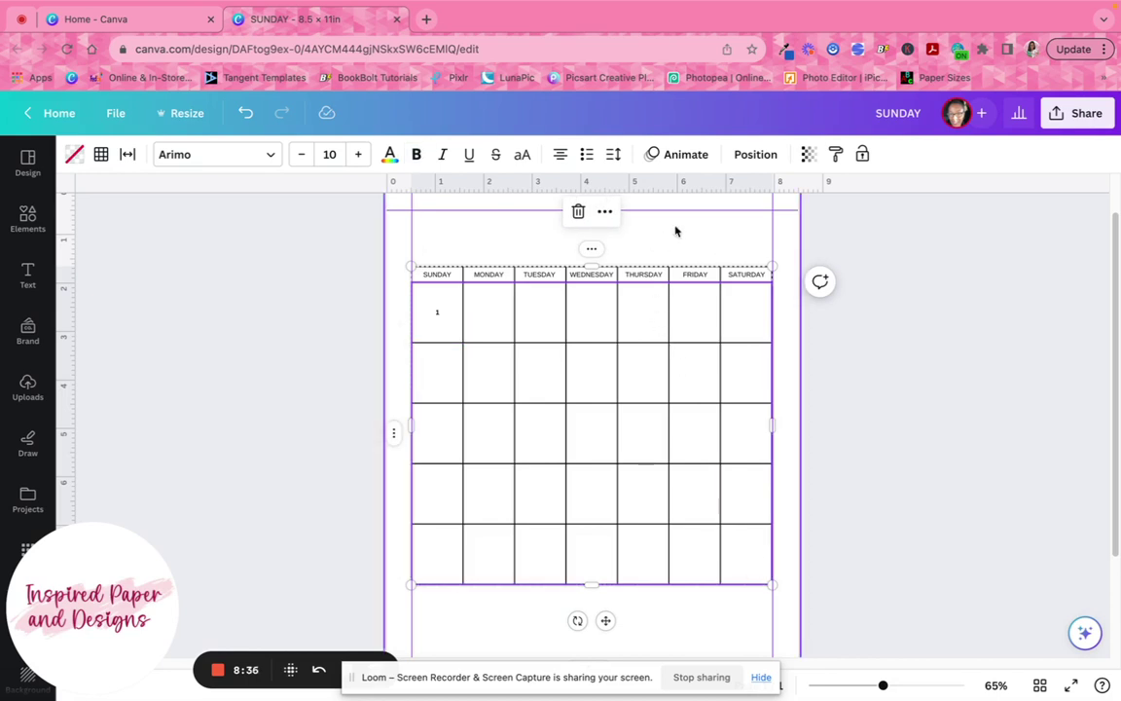
{"action": "left_click", "coordinate": [612, 156]}
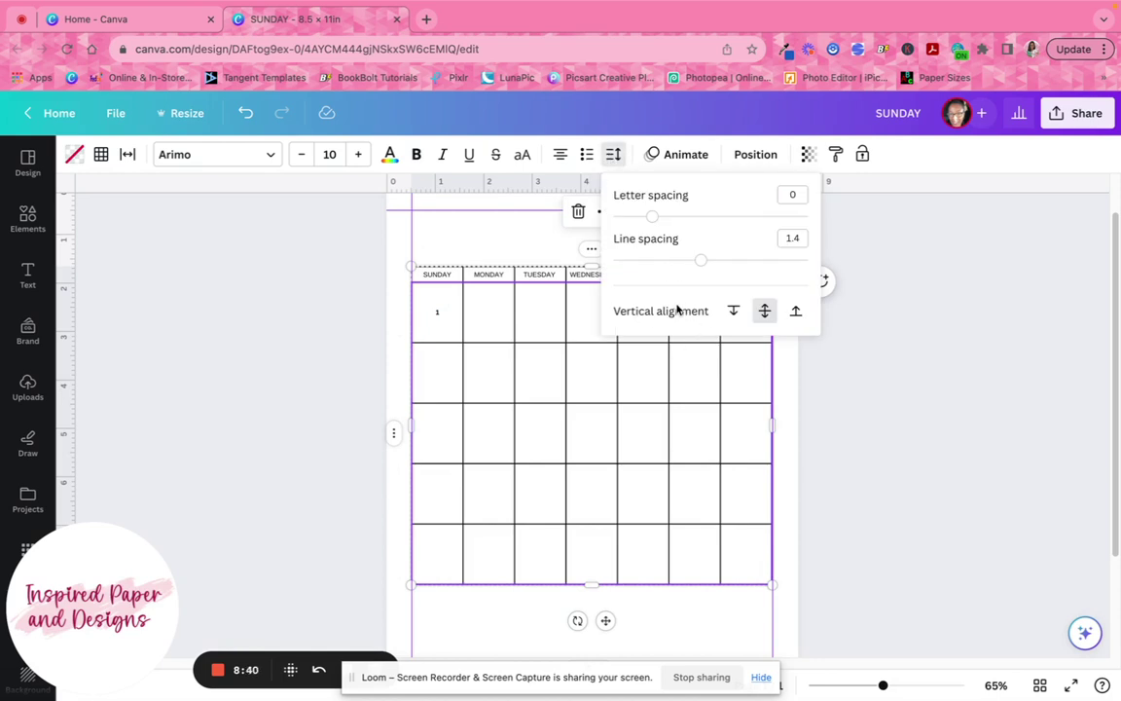
{"action": "left_click", "coordinate": [734, 317]}
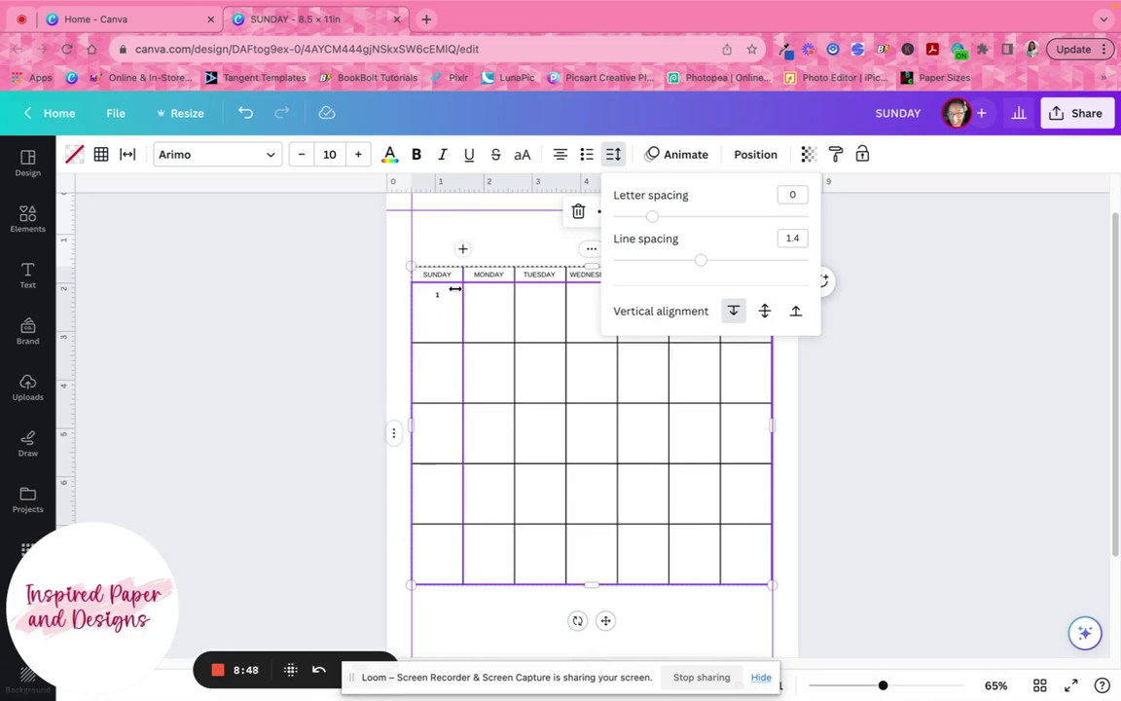
{"action": "left_click", "coordinate": [562, 157]}
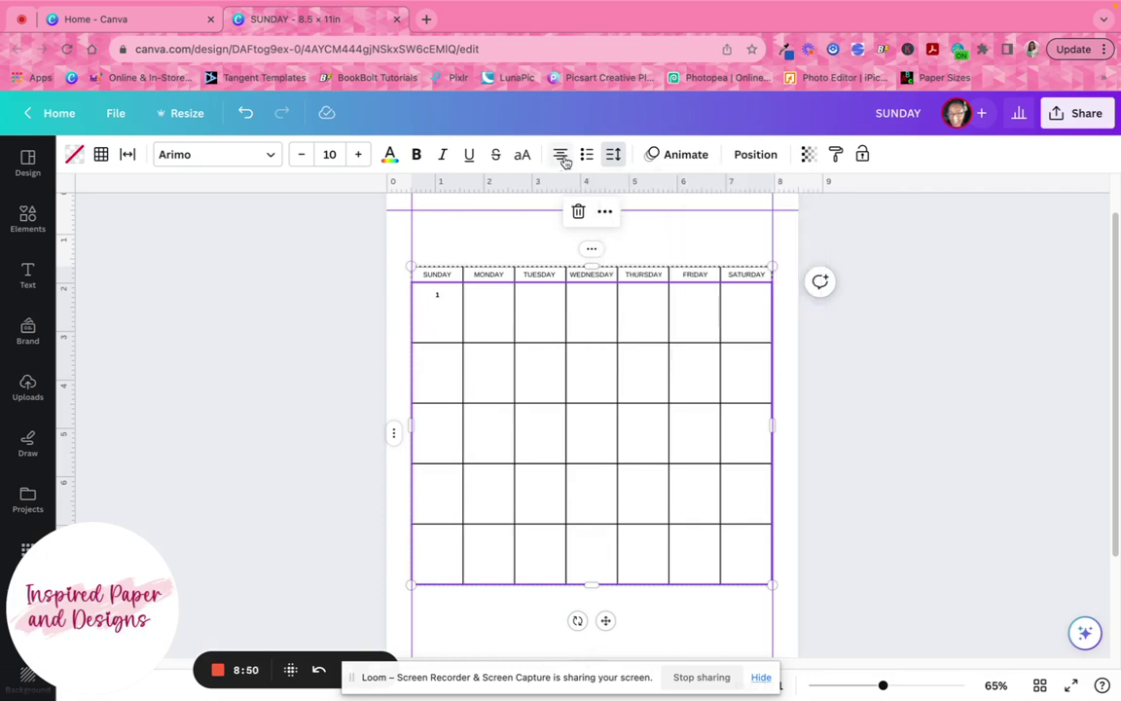
{"action": "left_click", "coordinate": [562, 158]}
{"action": "left_click", "coordinate": [562, 157]}
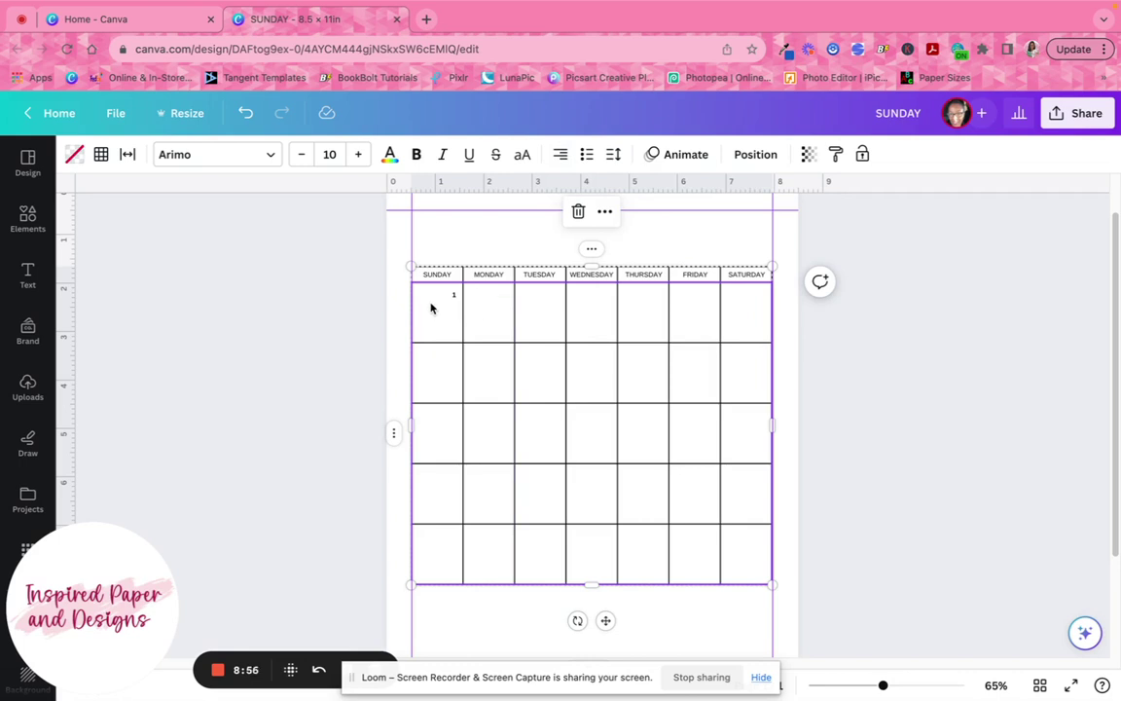
Number the first date row from 2 under MONDAY through 7 under SATURDAY, one number per cell
{"action": "left_click", "coordinate": [486, 307]}
{"action": "type", "text": "2"}
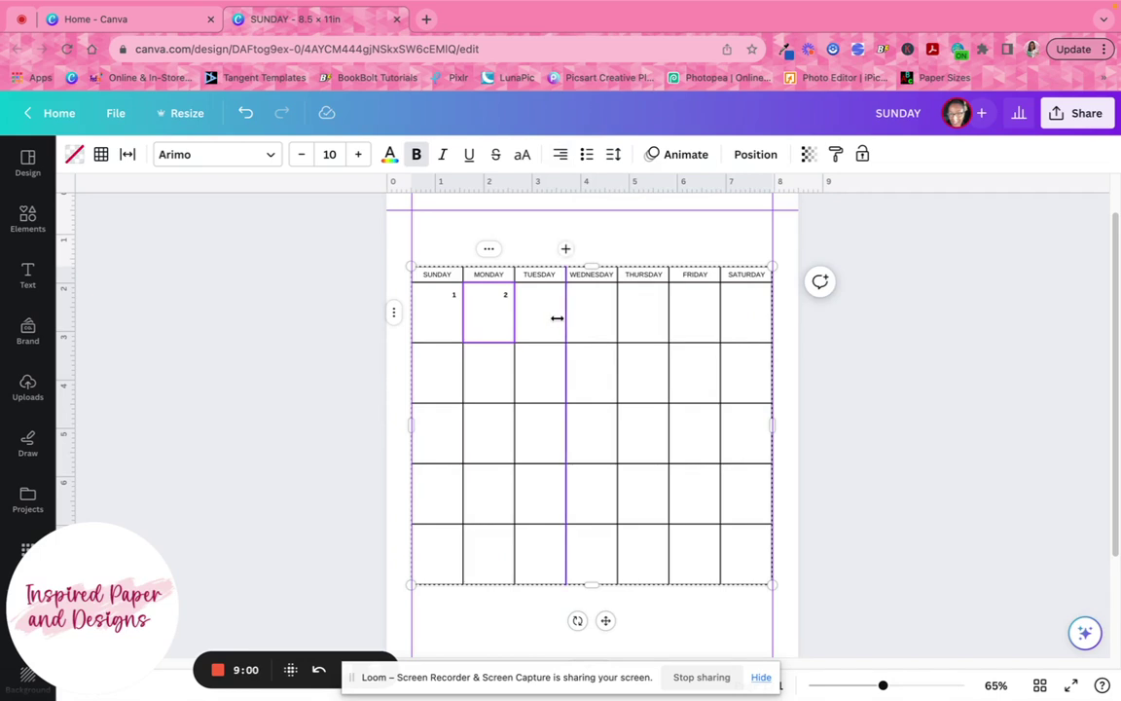
{"action": "left_click", "coordinate": [553, 316]}
{"action": "type", "text": "3"}
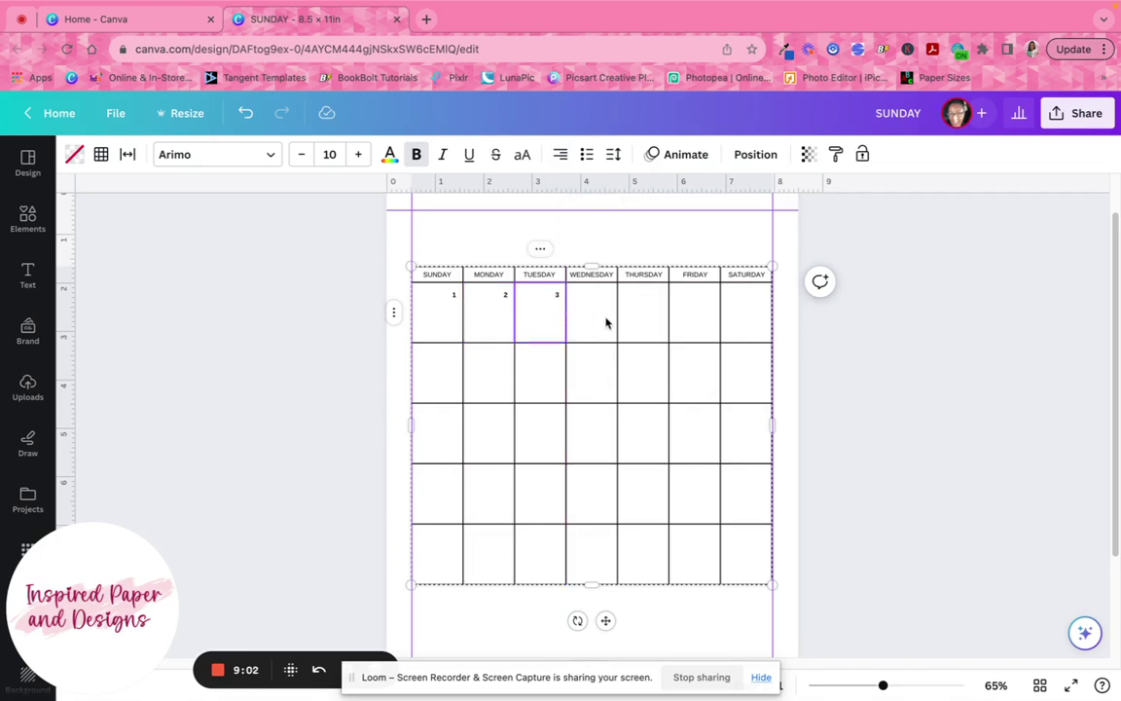
{"action": "left_click", "coordinate": [607, 319]}
{"action": "type", "text": "4"}
{"action": "left_click", "coordinate": [647, 319]}
{"action": "type", "text": "5"}
{"action": "left_click", "coordinate": [704, 321]}
{"action": "type", "text": "6"}
{"action": "left_click", "coordinate": [758, 319]}
{"action": "type", "text": "7"}
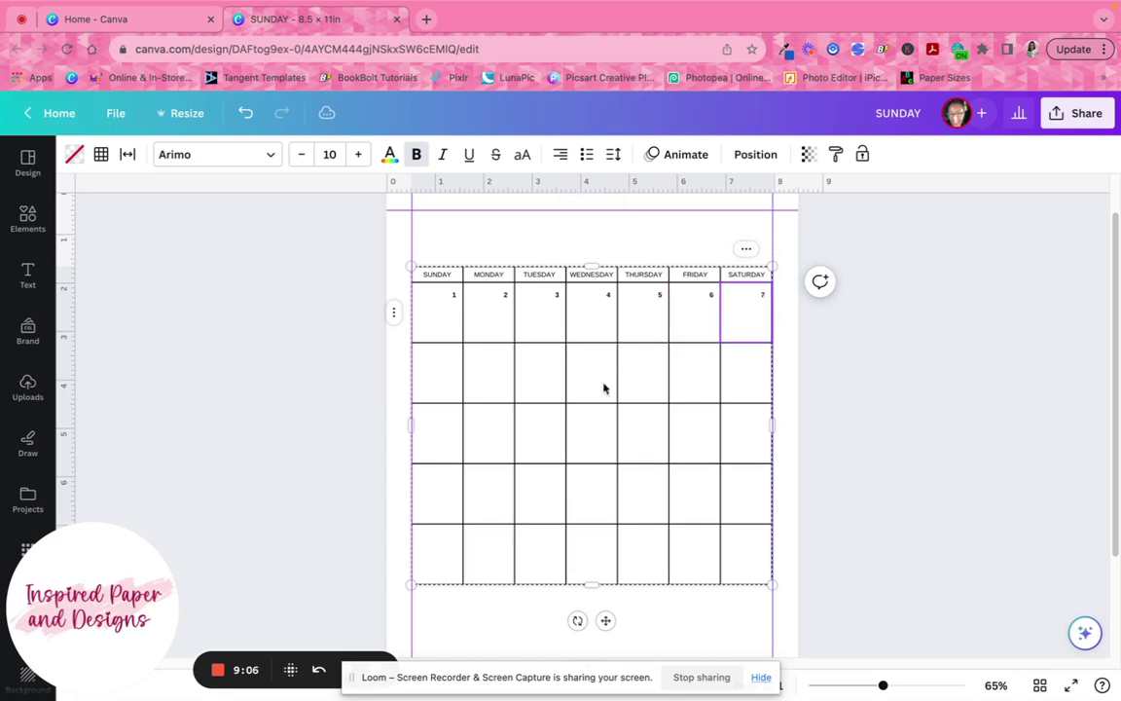
Number the second date row from 8 under SUNDAY through 14 under SATURDAY, one number per cell
{"action": "left_click", "coordinate": [433, 383]}
{"action": "type", "text": "8"}
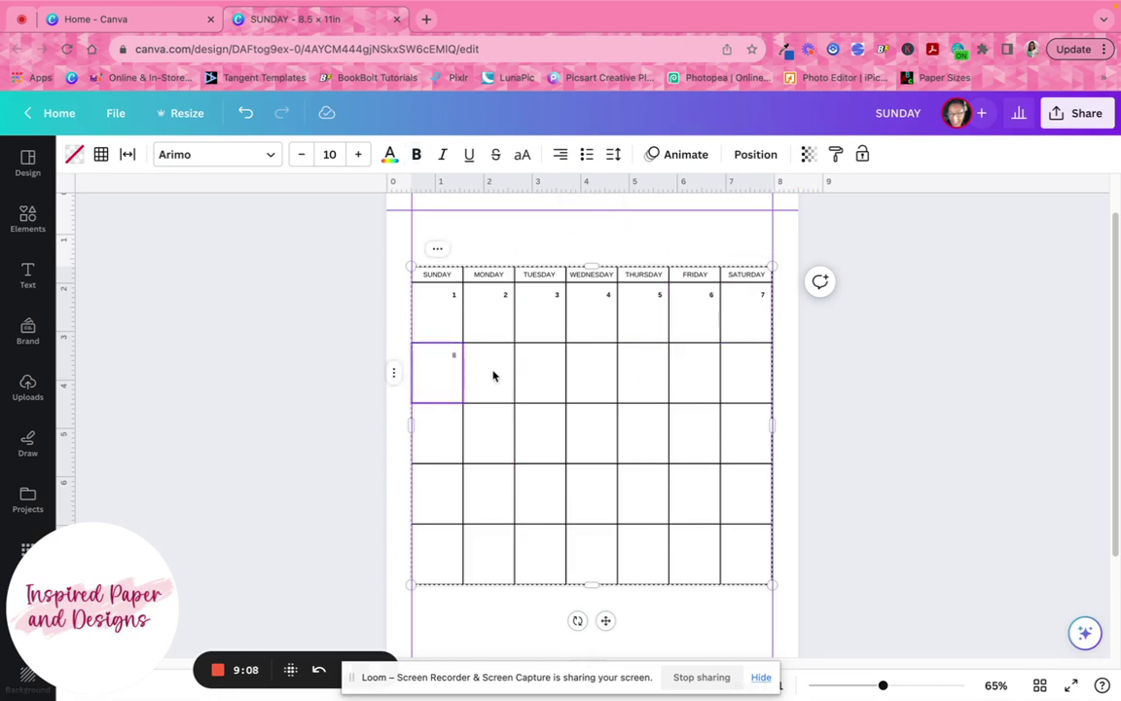
{"action": "left_click", "coordinate": [493, 376]}
{"action": "type", "text": "9"}
{"action": "left_click", "coordinate": [543, 374]}
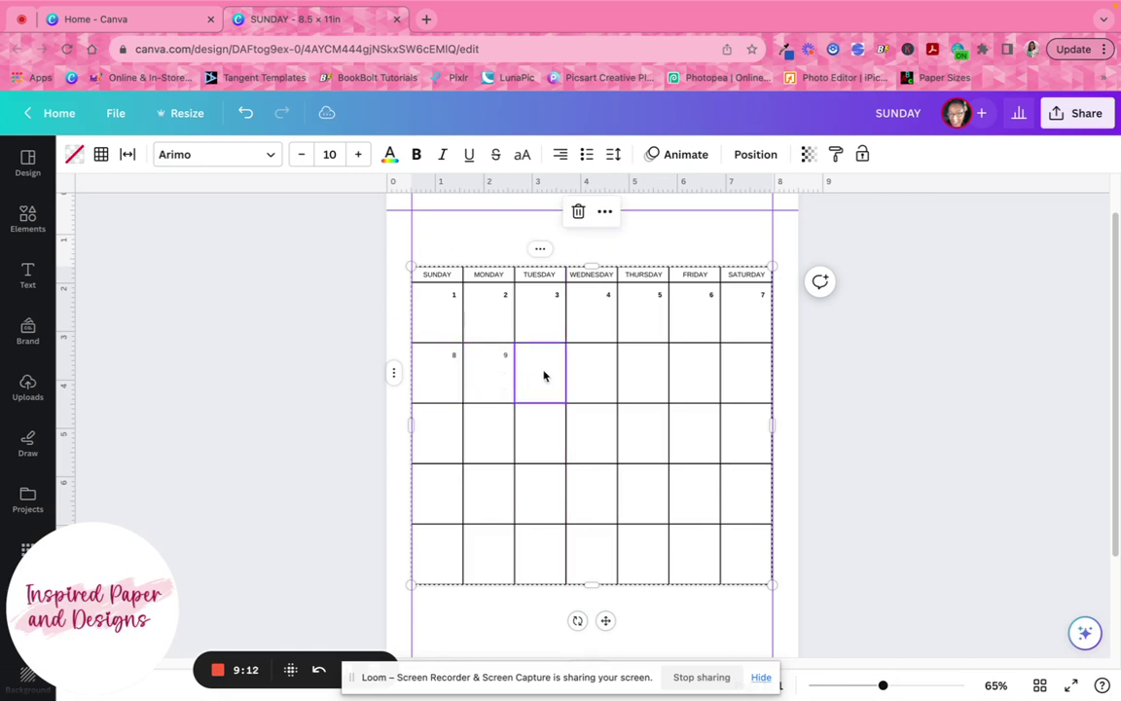
{"action": "type", "text": "10"}
{"action": "left_click", "coordinate": [596, 375]}
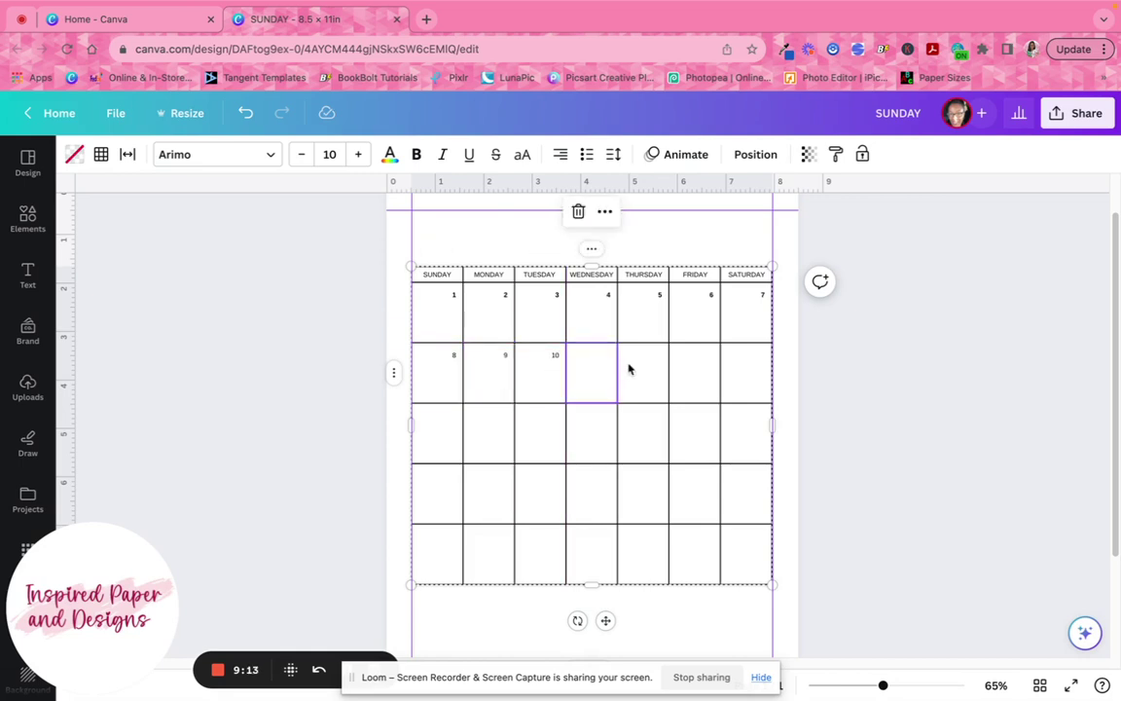
{"action": "type", "text": "11"}
{"action": "left_click", "coordinate": [658, 371]}
{"action": "type", "text": "12"}
{"action": "left_click", "coordinate": [683, 371]}
{"action": "type", "text": "14"}
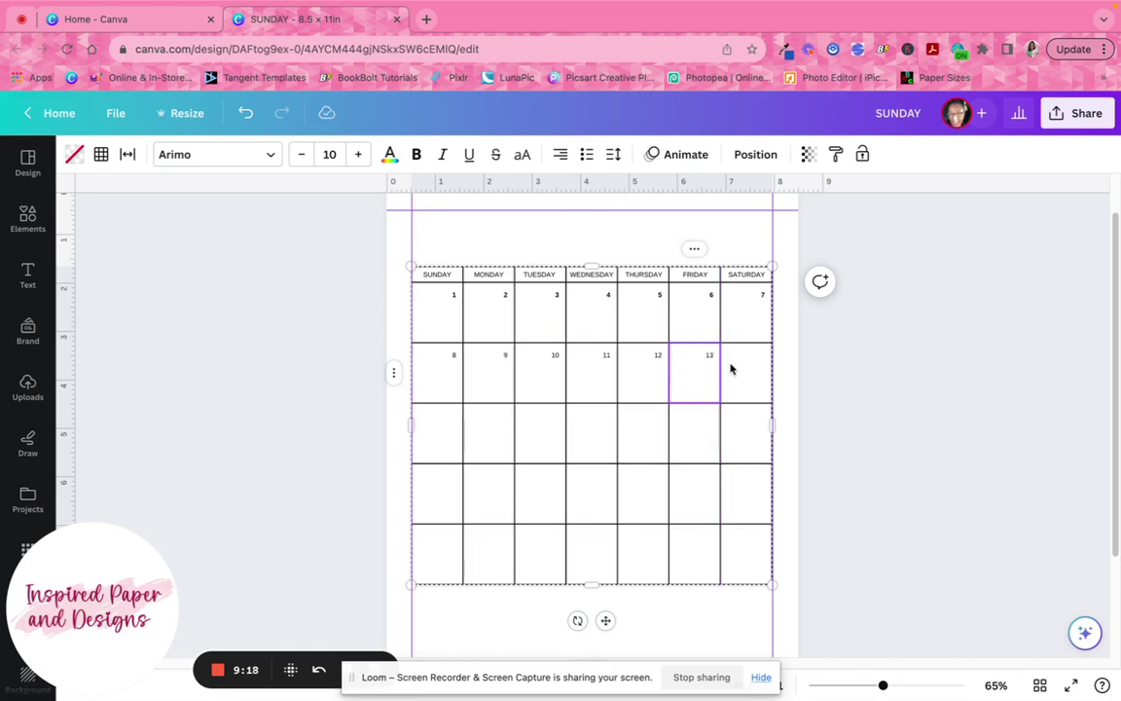
{"action": "left_click", "coordinate": [731, 368]}
{"action": "type", "text": "14"}
Number the third date row from 15 under SUNDAY through 21 under SATURDAY, one number per cell
{"action": "key", "text": "Tab"}
{"action": "type", "text": "15"}
{"action": "left_click", "coordinate": [476, 428]}
{"action": "type", "text": "1"}
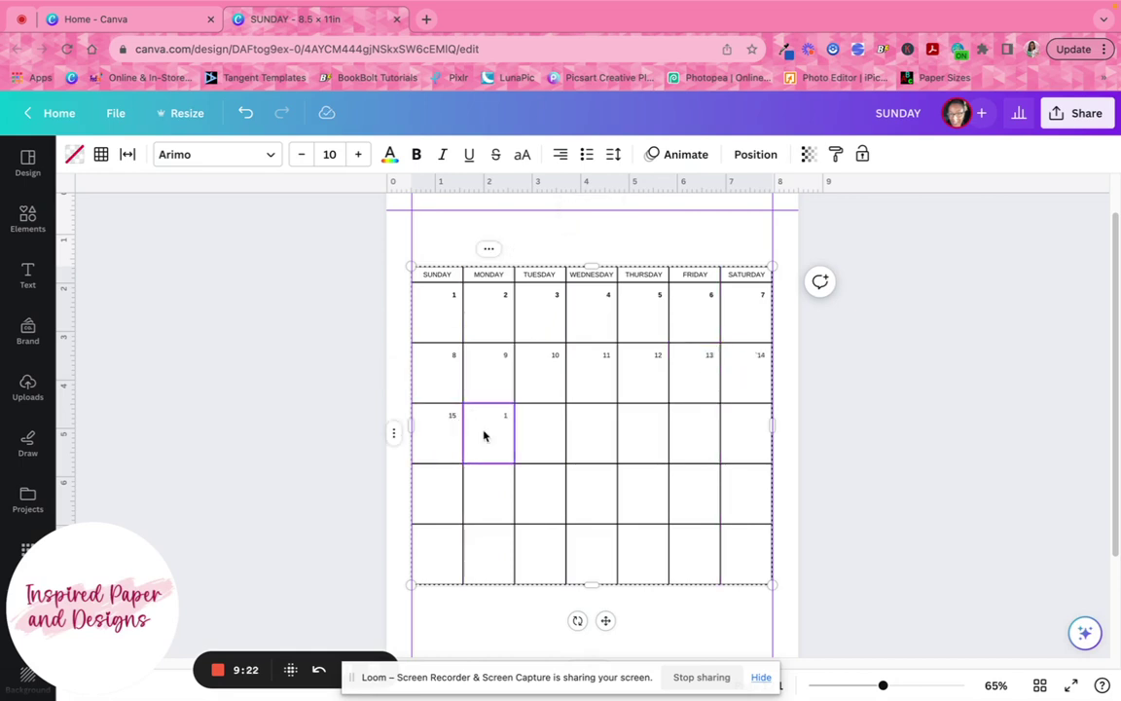
{"action": "type", "text": "6"}
{"action": "left_click", "coordinate": [541, 433]}
{"action": "type", "text": "17"}
{"action": "left_click", "coordinate": [593, 440]}
{"action": "type", "text": "18"}
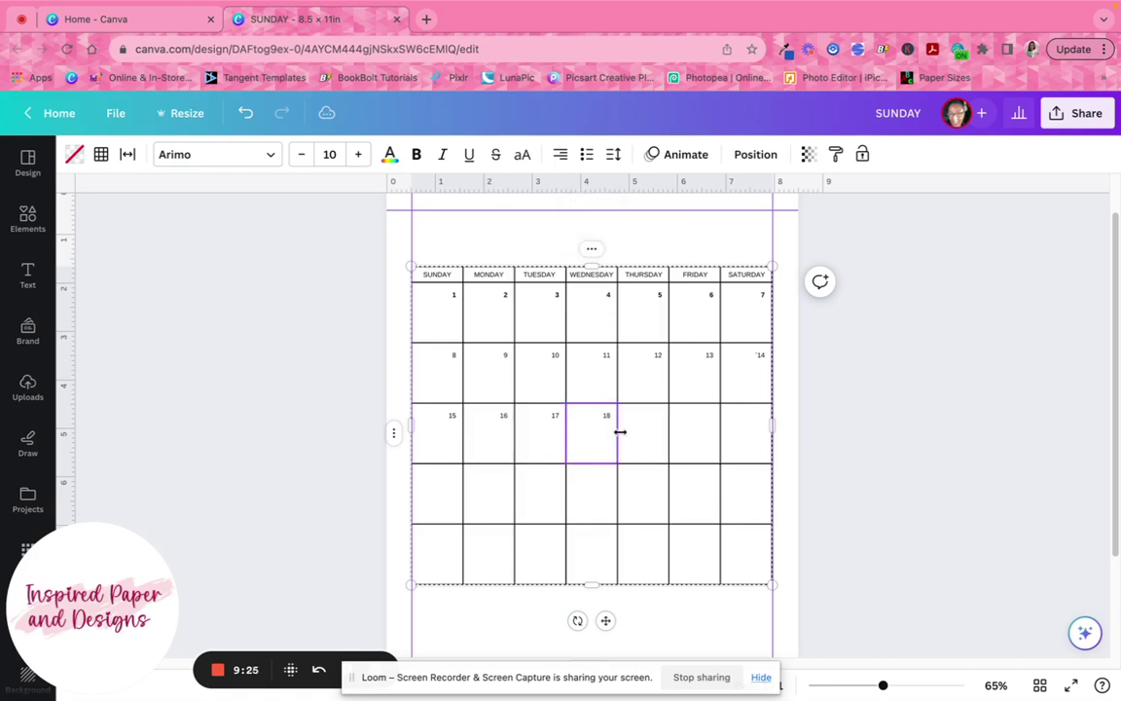
{"action": "left_click", "coordinate": [640, 433]}
{"action": "type", "text": "19"}
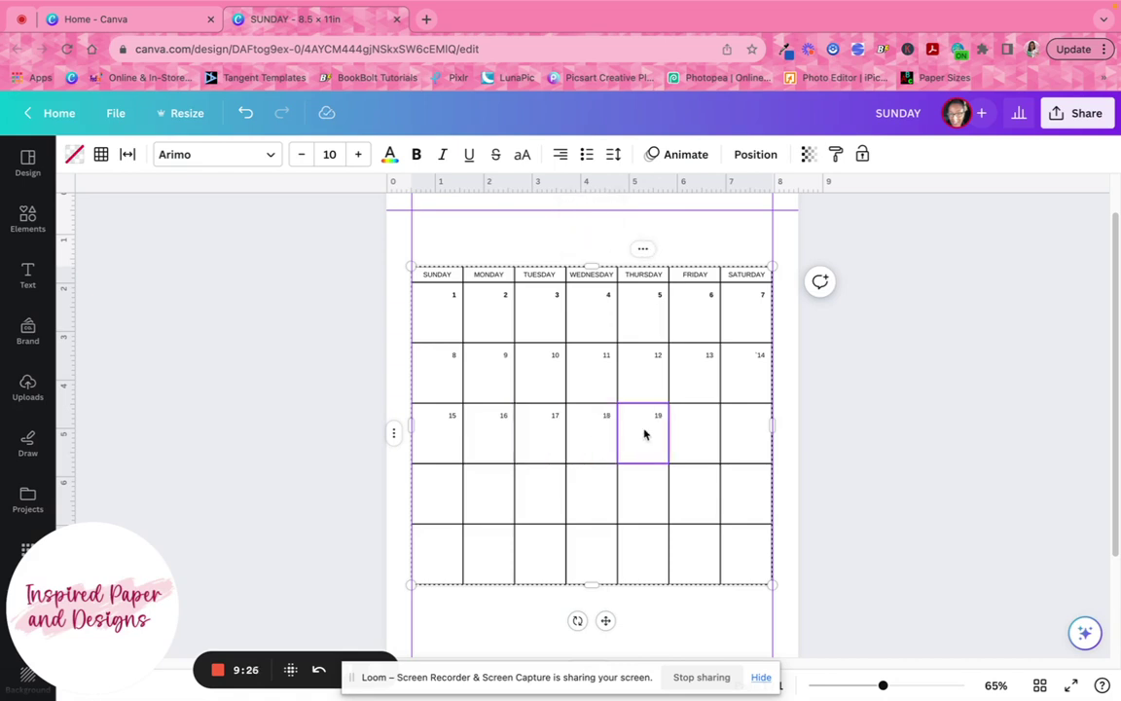
{"action": "left_click", "coordinate": [695, 430]}
{"action": "type", "text": "20"}
{"action": "left_click", "coordinate": [747, 435]}
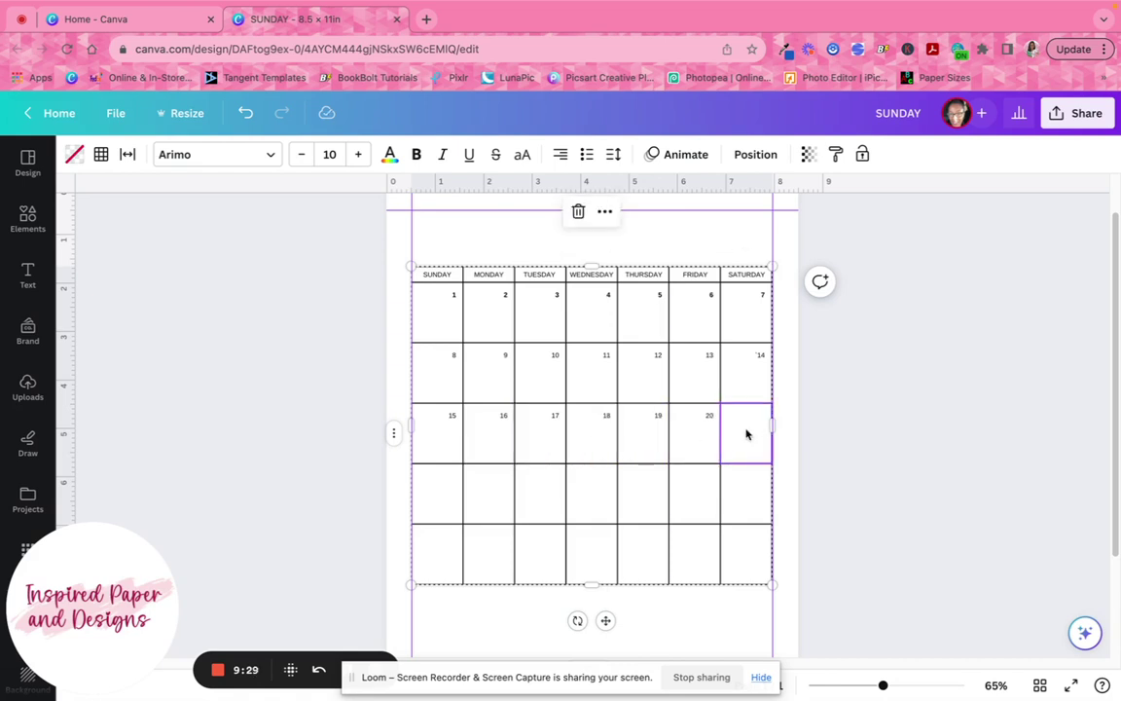
{"action": "type", "text": "21"}
Number the fourth date row from 22 under SUNDAY through 28 under SATURDAY, one number per cell
{"action": "left_click", "coordinate": [437, 496]}
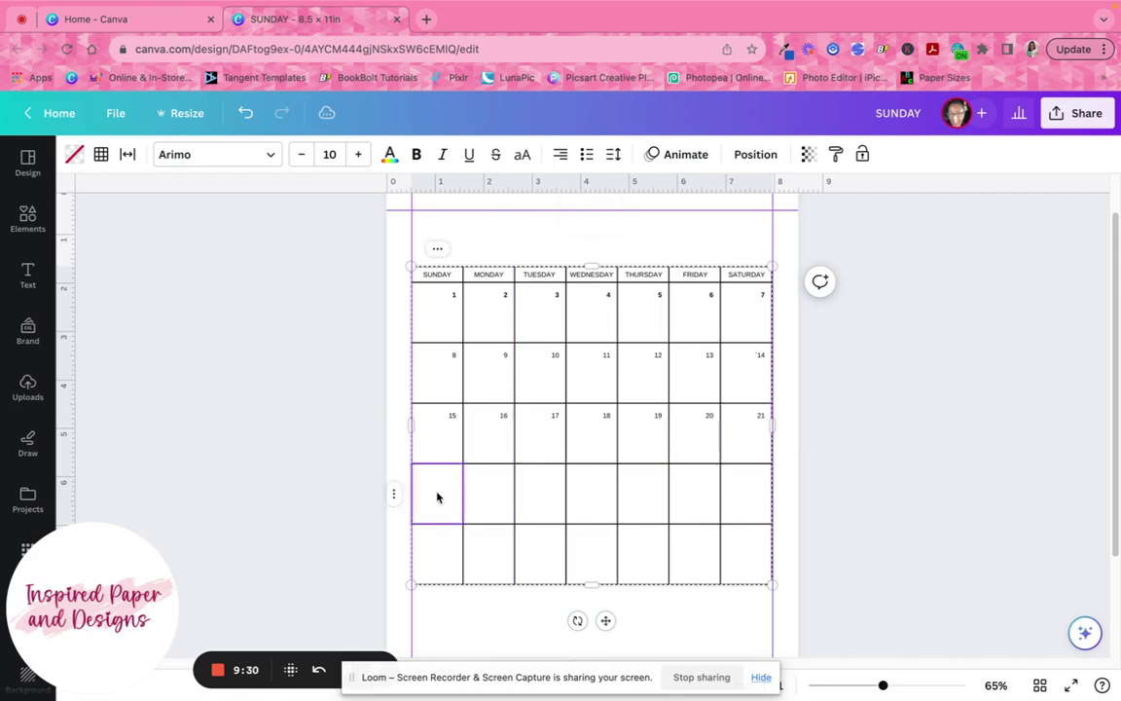
{"action": "type", "text": "22"}
{"action": "left_click", "coordinate": [482, 501]}
{"action": "type", "text": "23"}
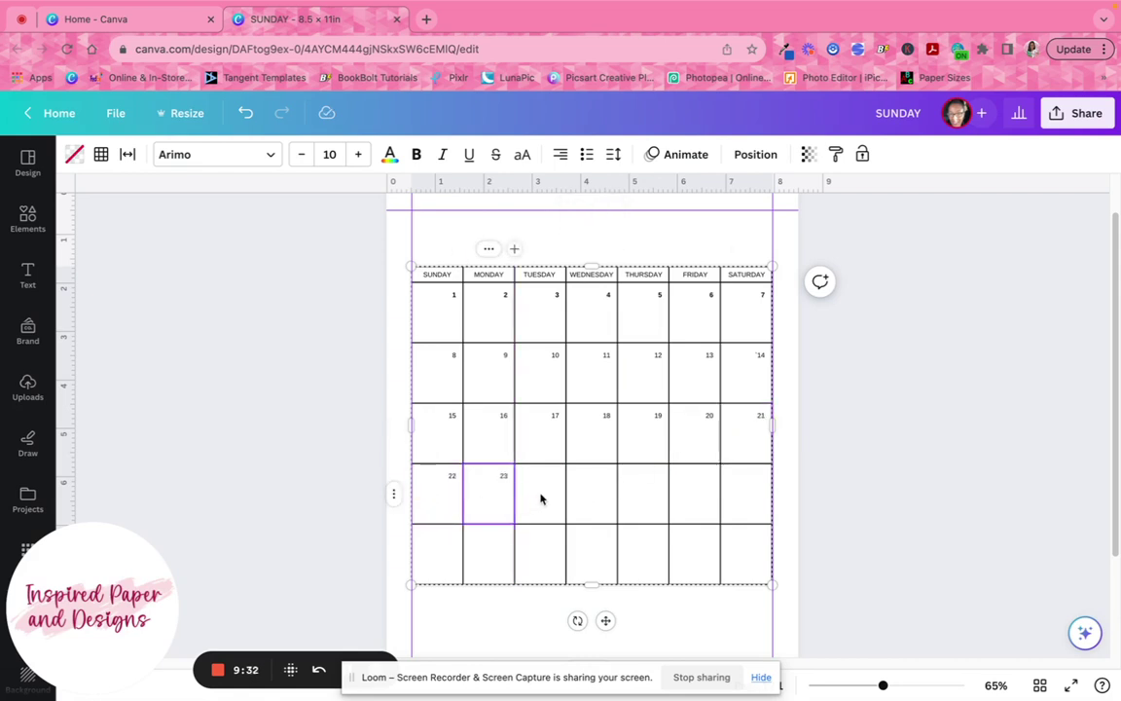
{"action": "left_click", "coordinate": [542, 498]}
{"action": "type", "text": "24"}
{"action": "left_click", "coordinate": [593, 496]}
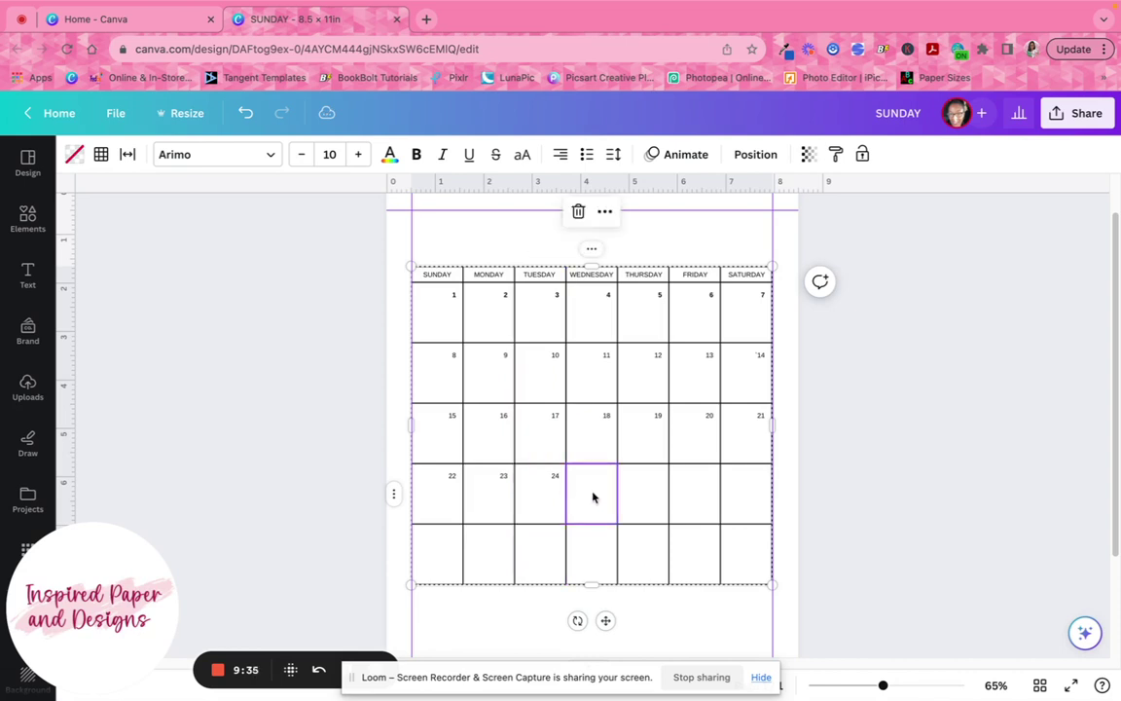
{"action": "type", "text": "25"}
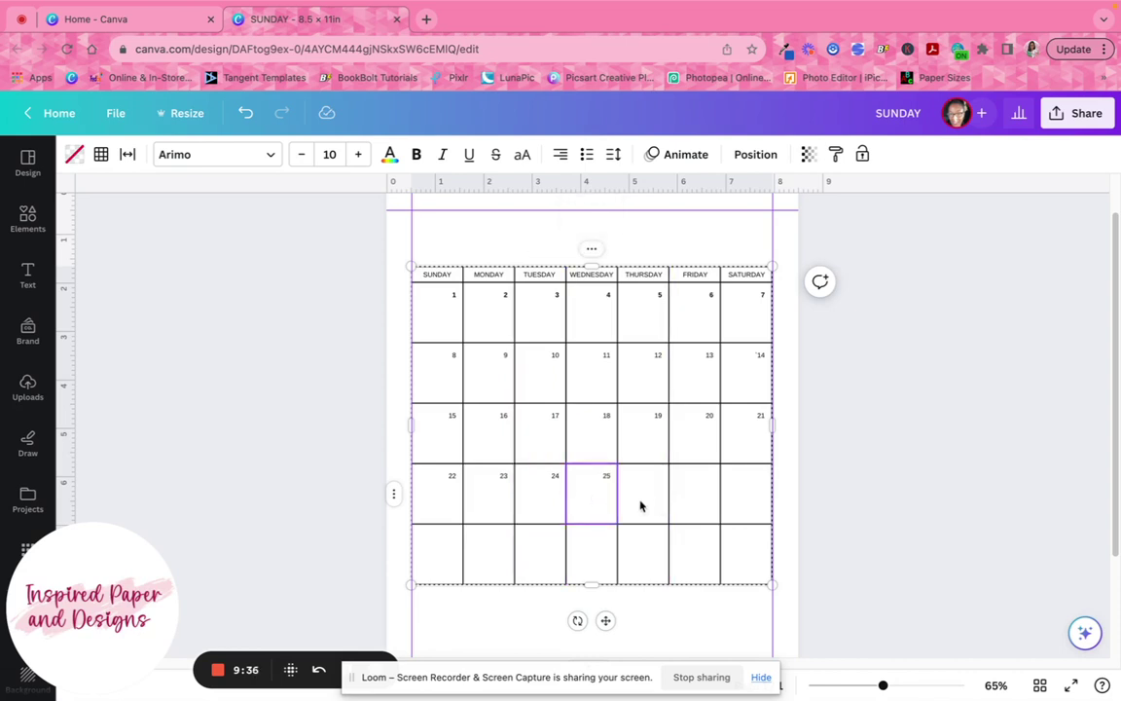
{"action": "left_click", "coordinate": [640, 505]}
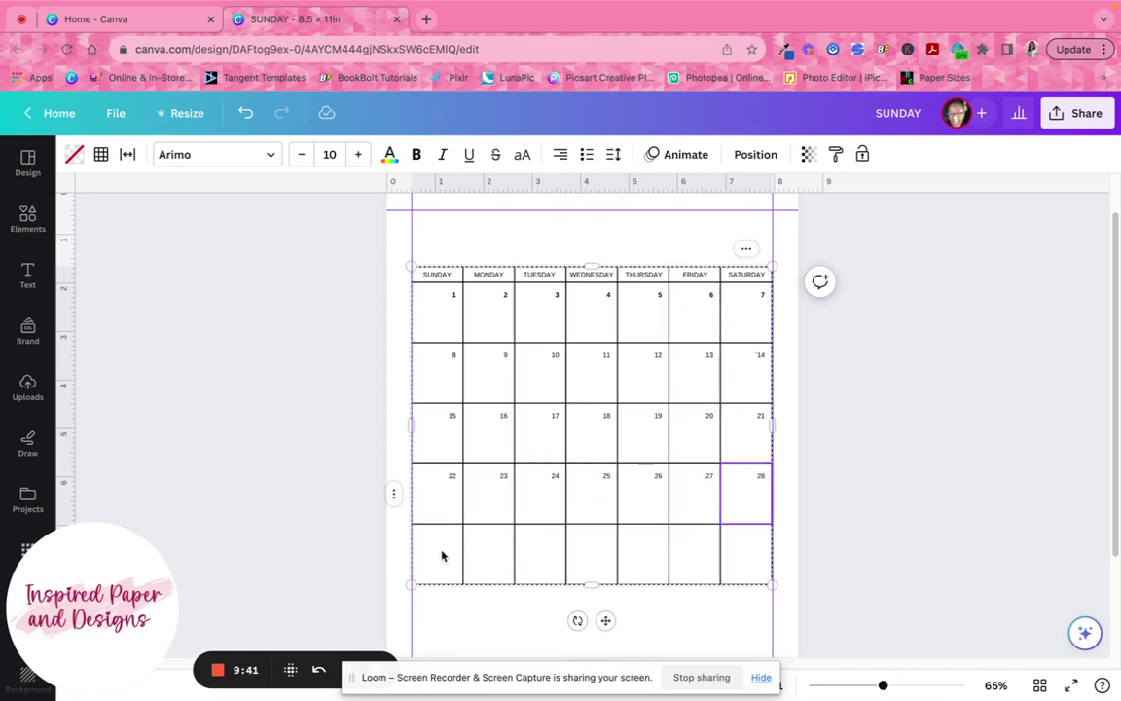
Enter 29, 30 and 31 in the Sunday, Monday and Tuesday cells of the last row, then deselect the table
{"action": "left_click", "coordinate": [421, 554]}
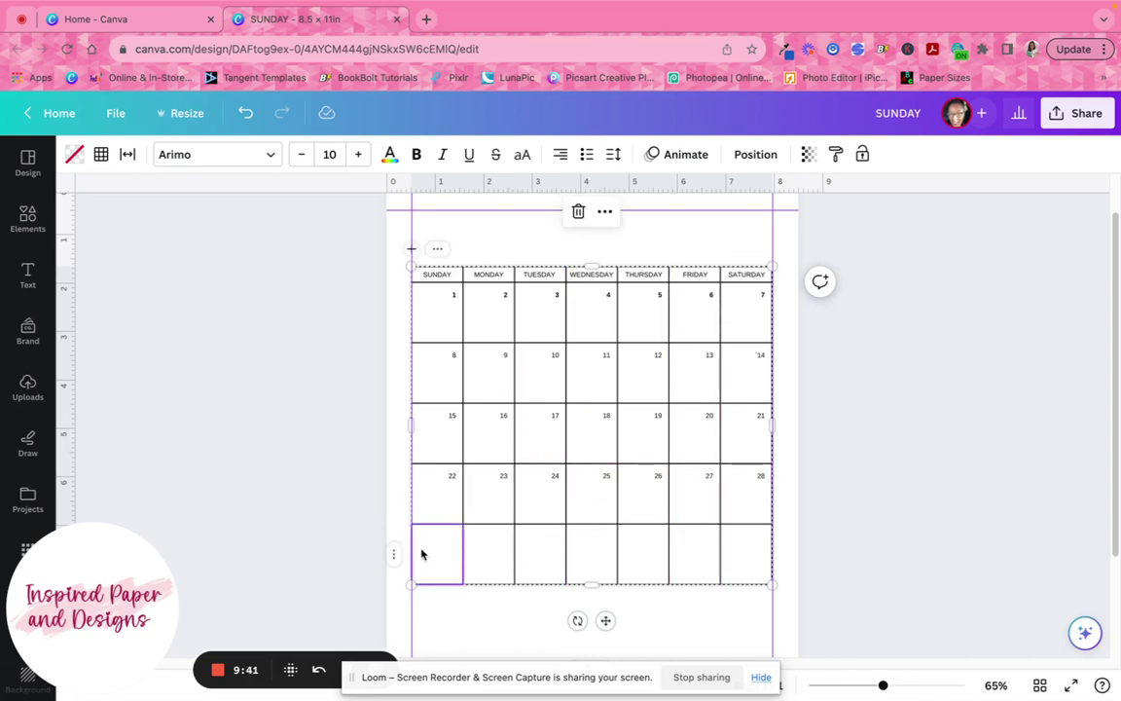
{"action": "type", "text": "29"}
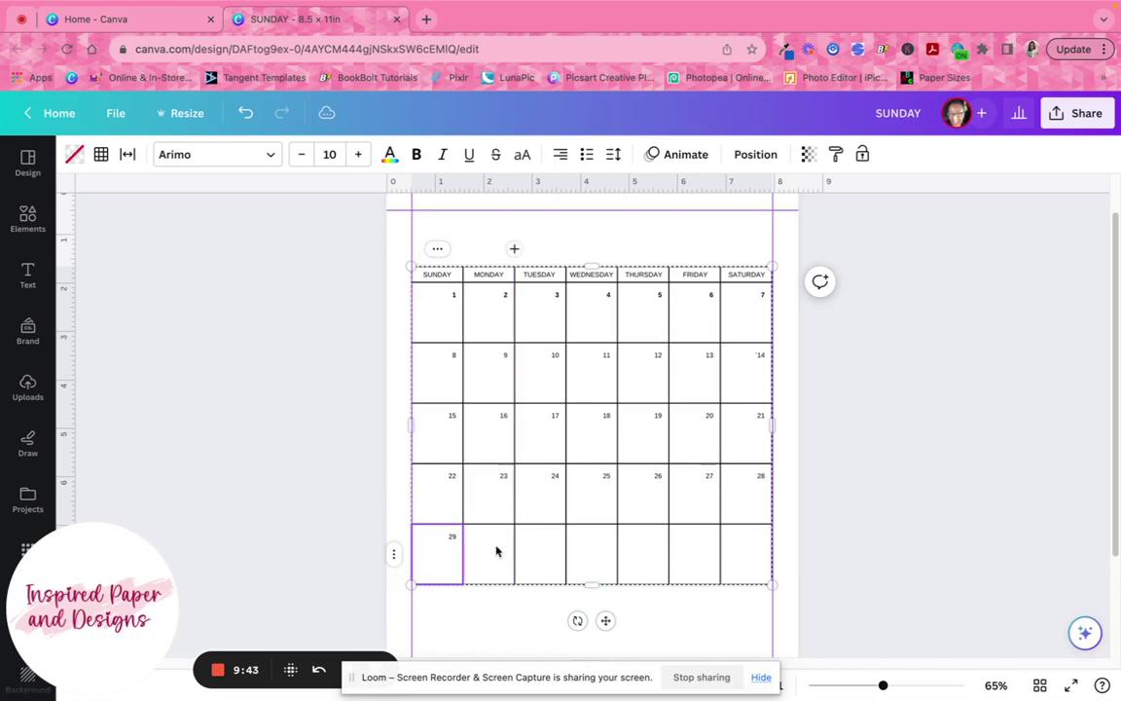
{"action": "left_click", "coordinate": [510, 546]}
{"action": "type", "text": "30"}
{"action": "left_click", "coordinate": [545, 551]}
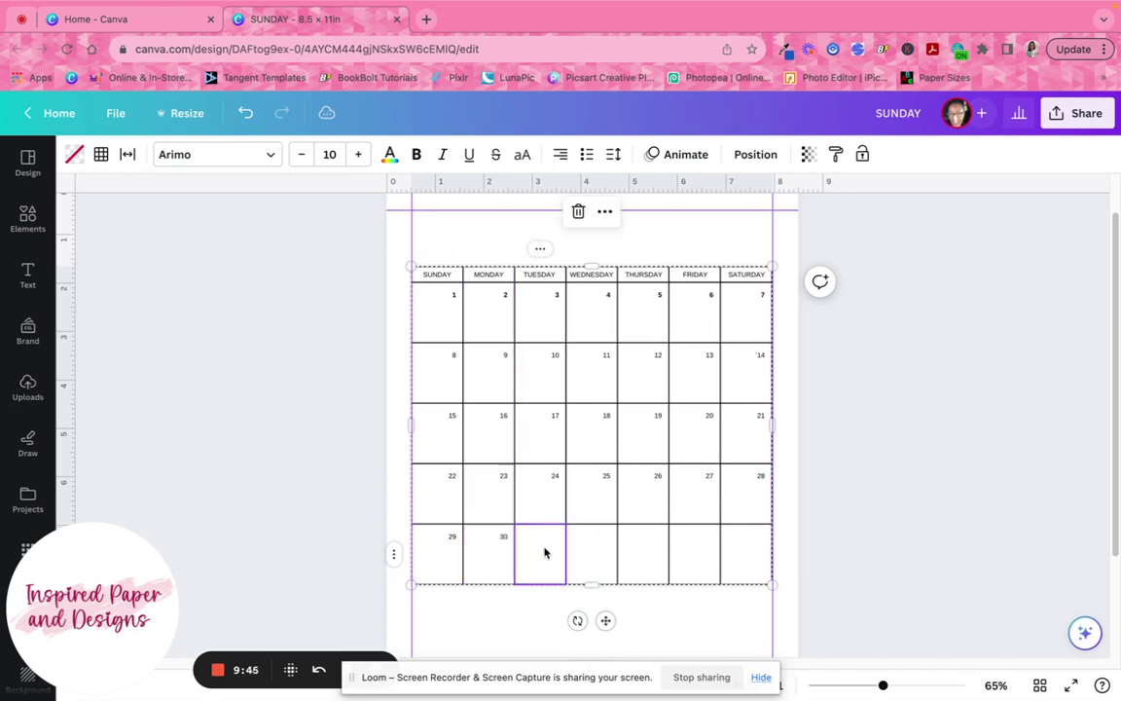
{"action": "type", "text": "31"}
{"action": "left_click", "coordinate": [925, 485]}
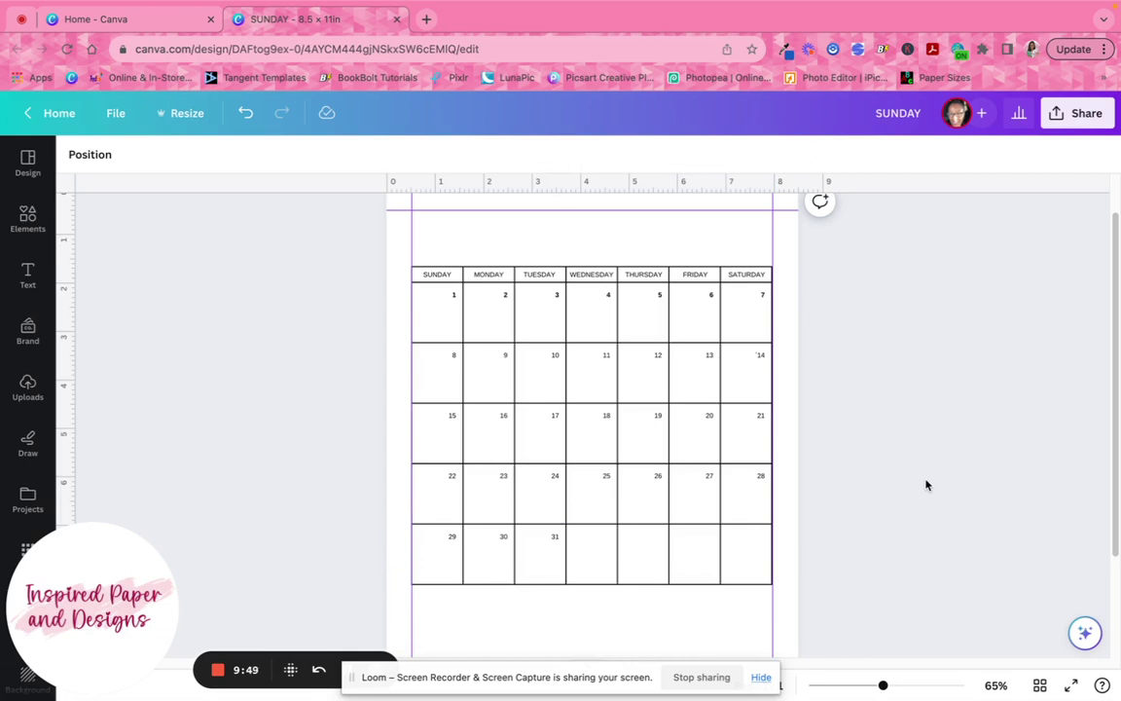
Add a plain solid line from the Line shapes and place it just below the calendar table, starting at the left margin guide
{"action": "scroll", "coordinate": [862, 530], "scroll_direction": "down", "scroll_amount": 1}
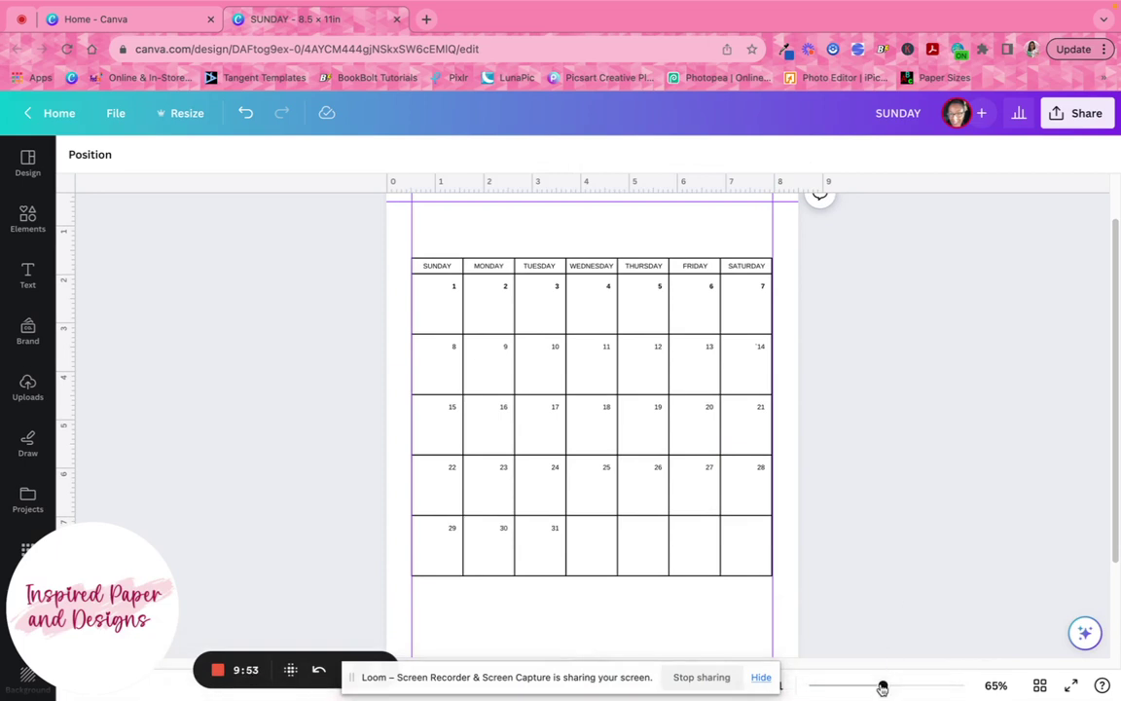
{"action": "left_click_drag", "start_coordinate": [881, 684], "coordinate": [876, 684]}
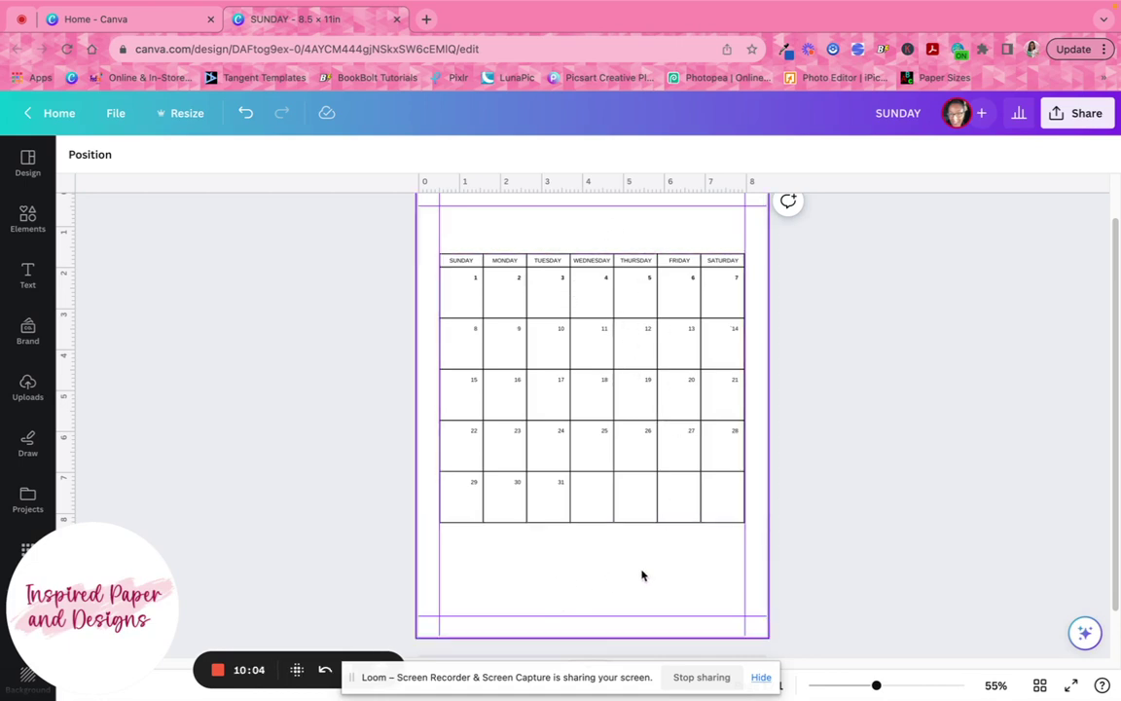
{"action": "left_click", "coordinate": [23, 216]}
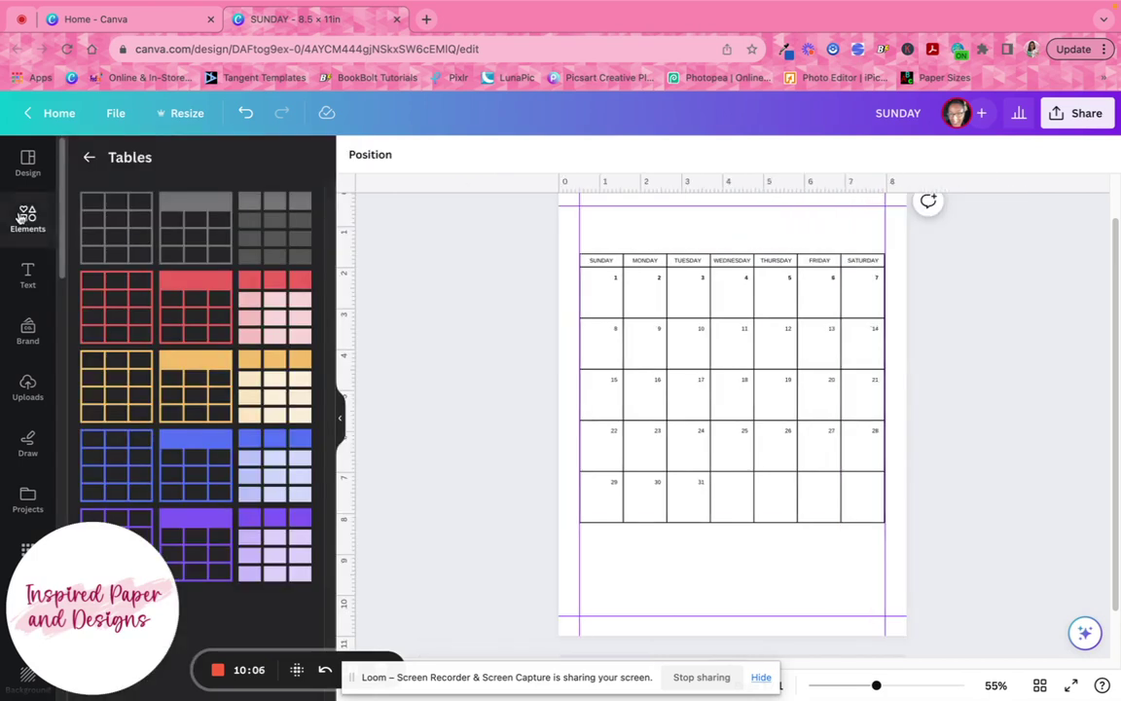
{"action": "left_click", "coordinate": [88, 157]}
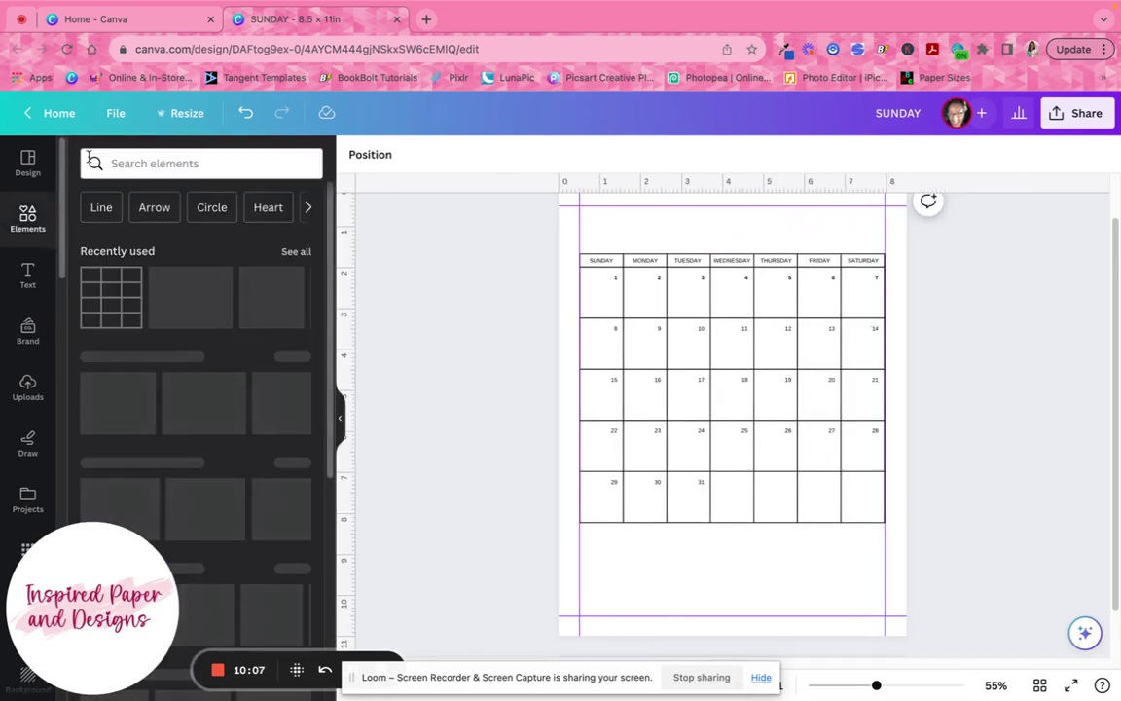
{"action": "left_click", "coordinate": [100, 208]}
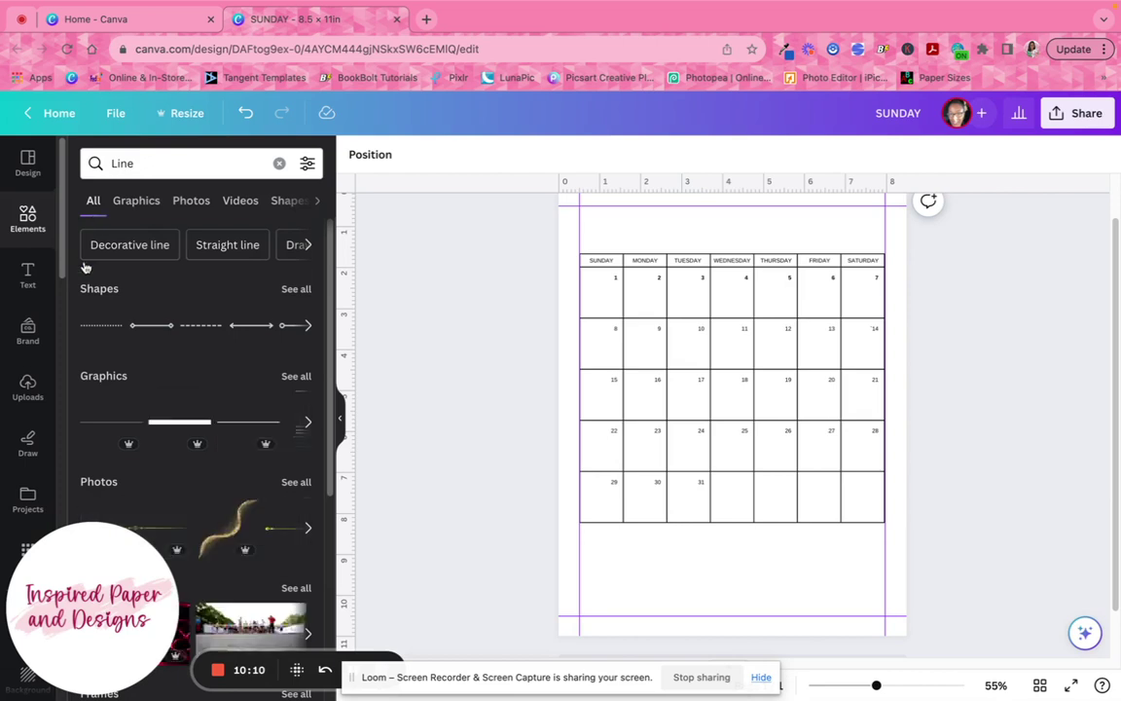
{"action": "left_click", "coordinate": [296, 289]}
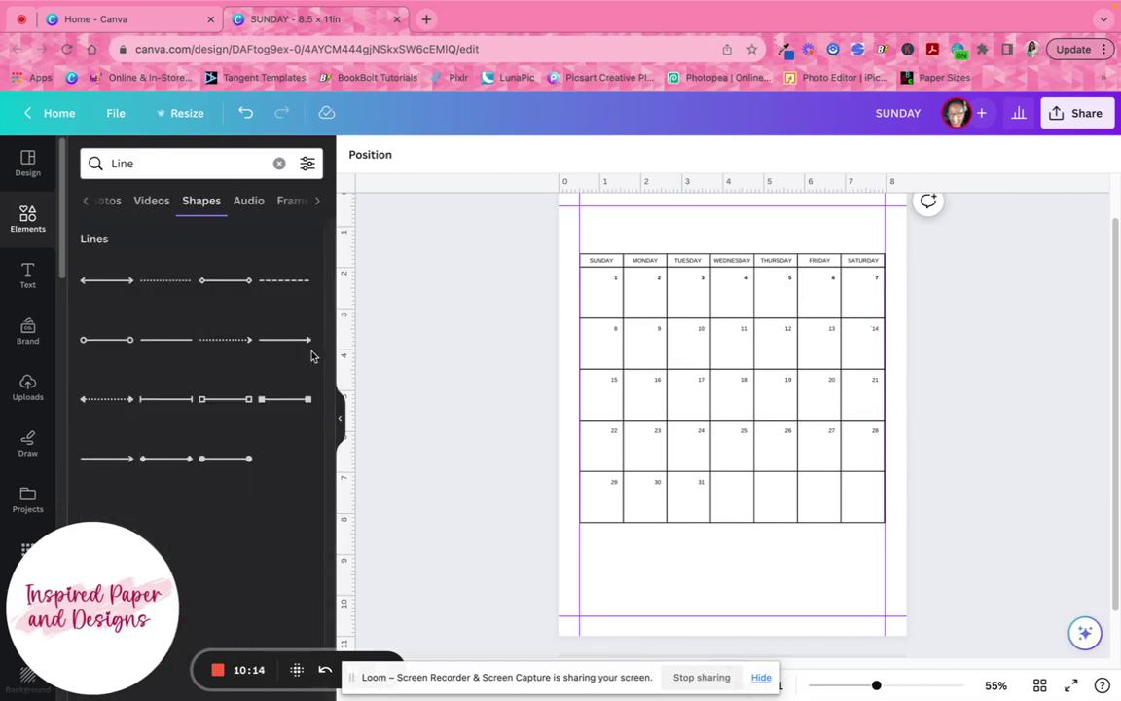
{"action": "left_click", "coordinate": [171, 339]}
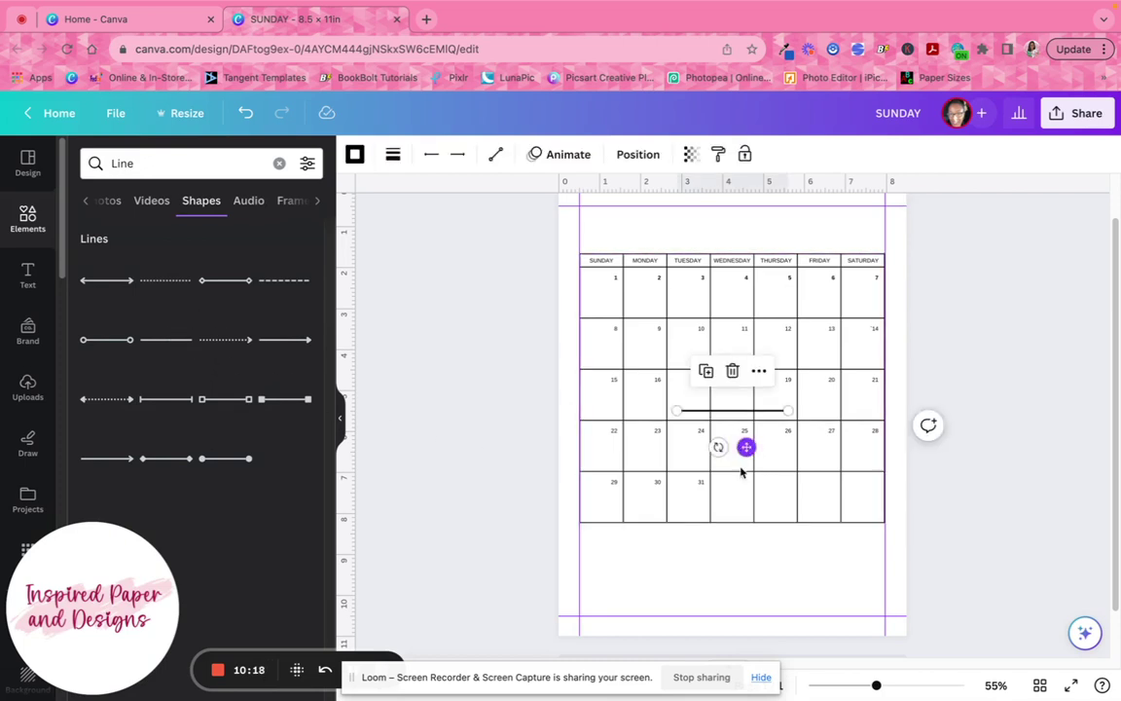
{"action": "left_click_drag", "start_coordinate": [746, 447], "coordinate": [647, 585]}
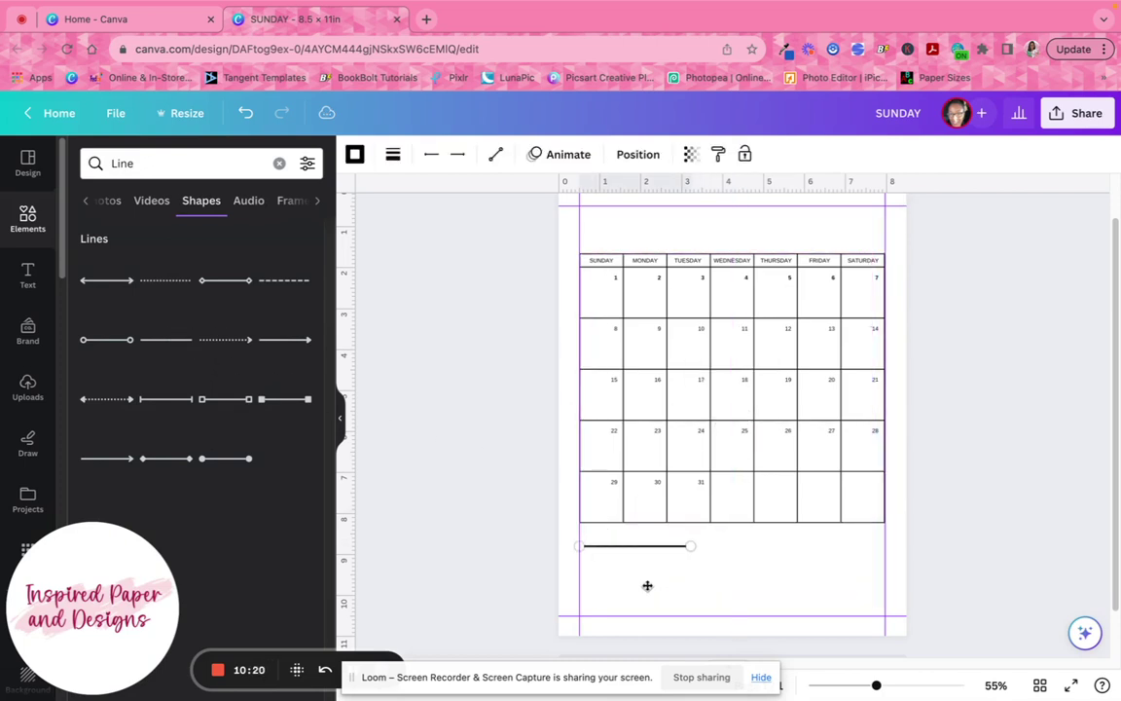
Set the weight of the line below the calendar table to 2
{"action": "scroll", "coordinate": [647, 585], "scroll_direction": "up", "scroll_amount": 5, "text": "ctrl"}
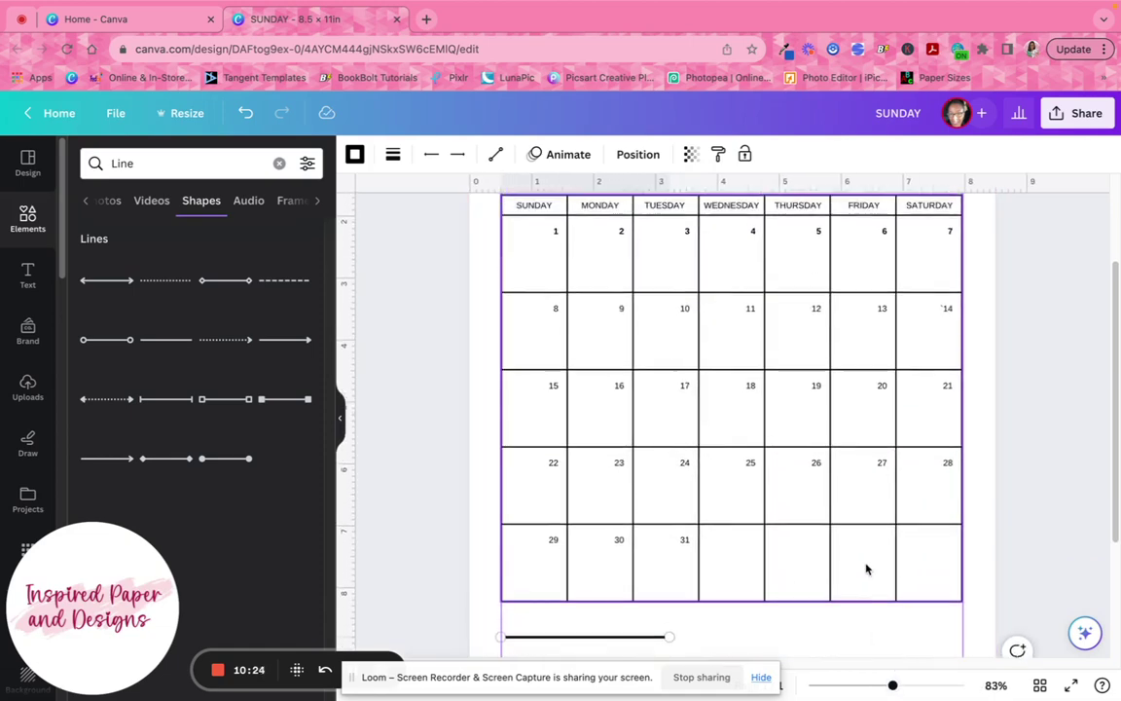
{"action": "scroll", "coordinate": [866, 569], "scroll_direction": "down", "scroll_amount": 3}
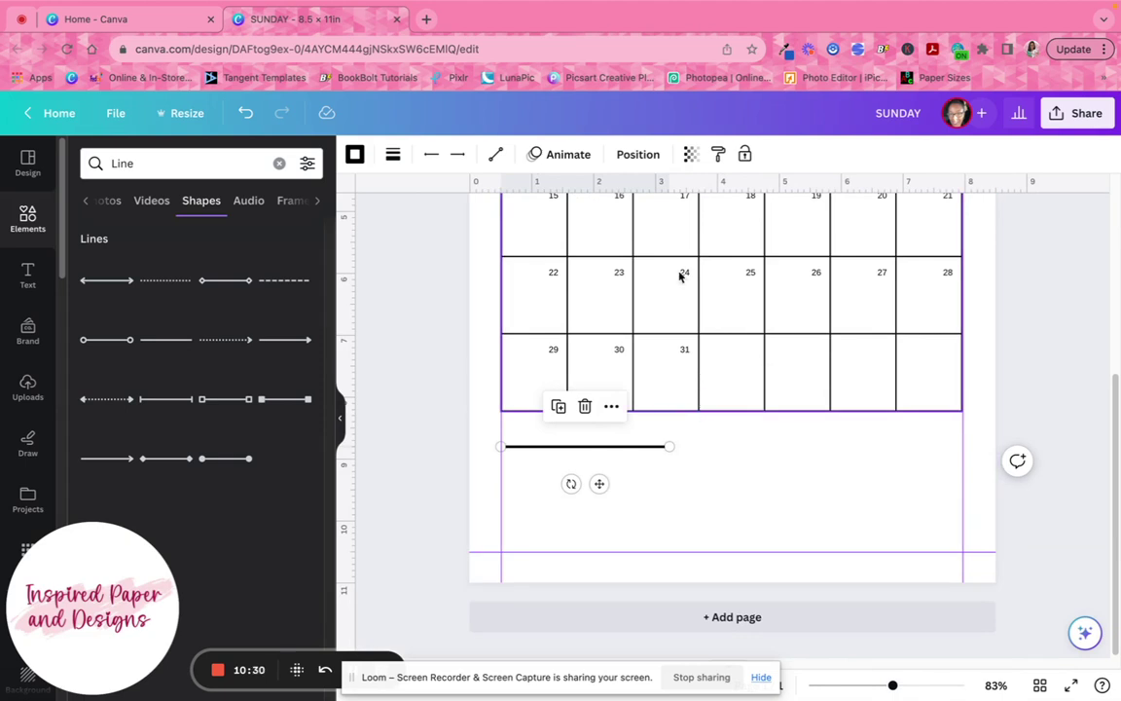
{"action": "left_click", "coordinate": [394, 156]}
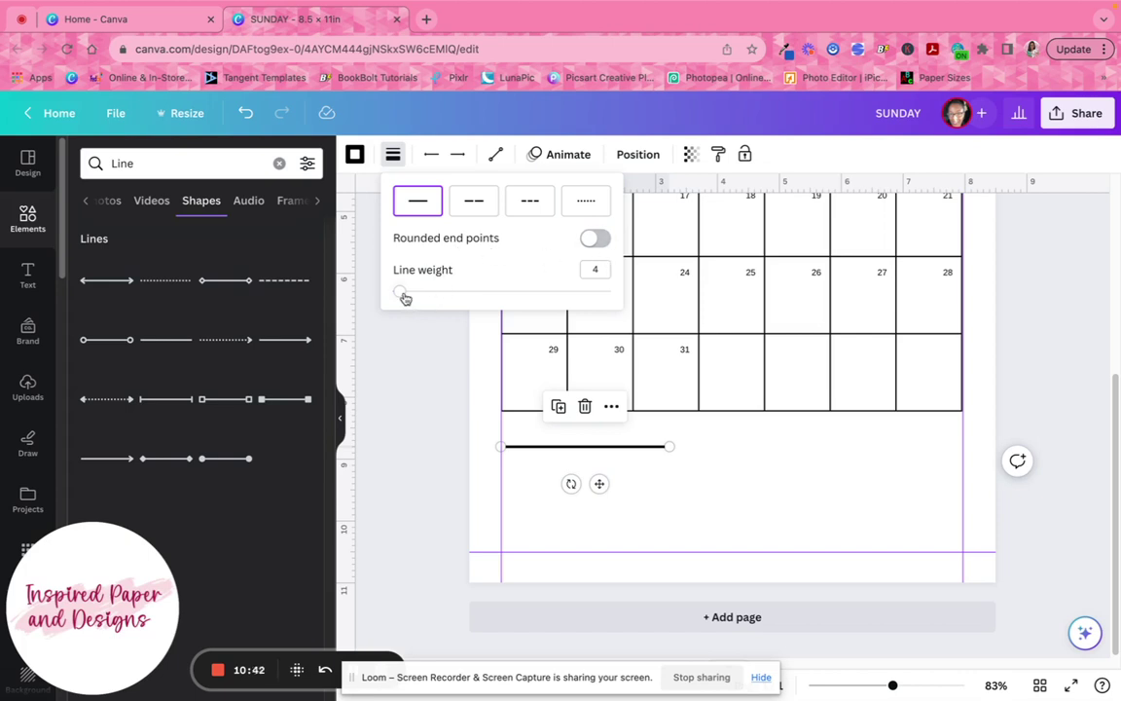
{"action": "left_click_drag", "start_coordinate": [405, 298], "coordinate": [395, 292]}
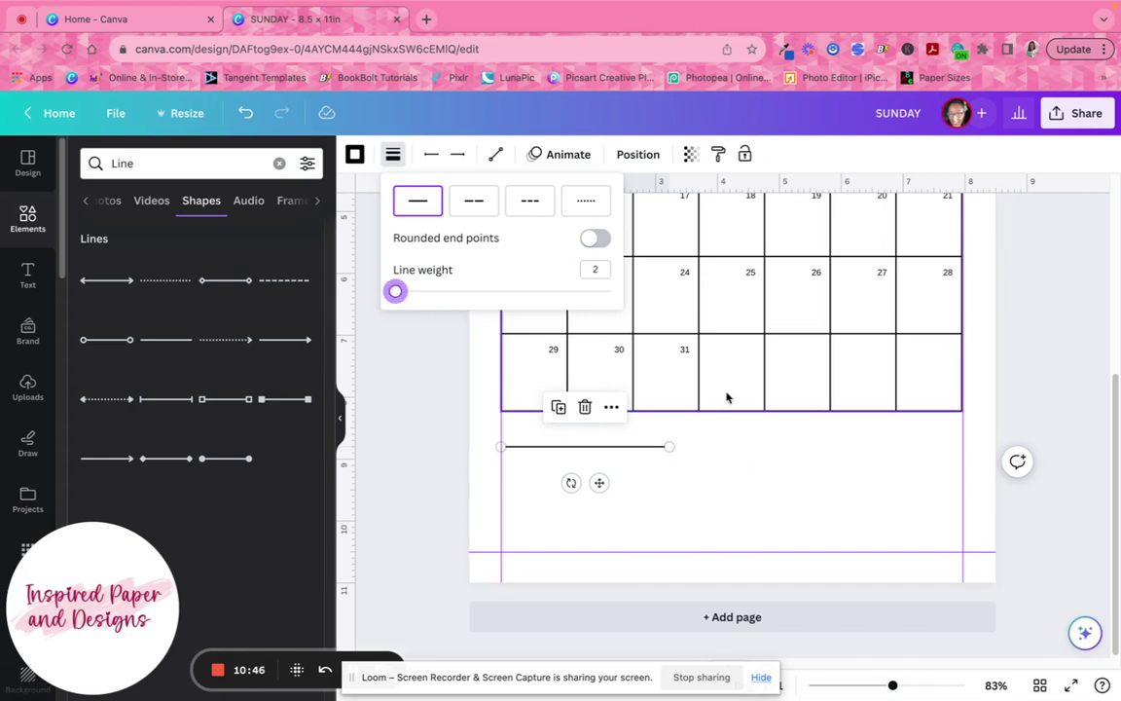
{"action": "left_click", "coordinate": [444, 396]}
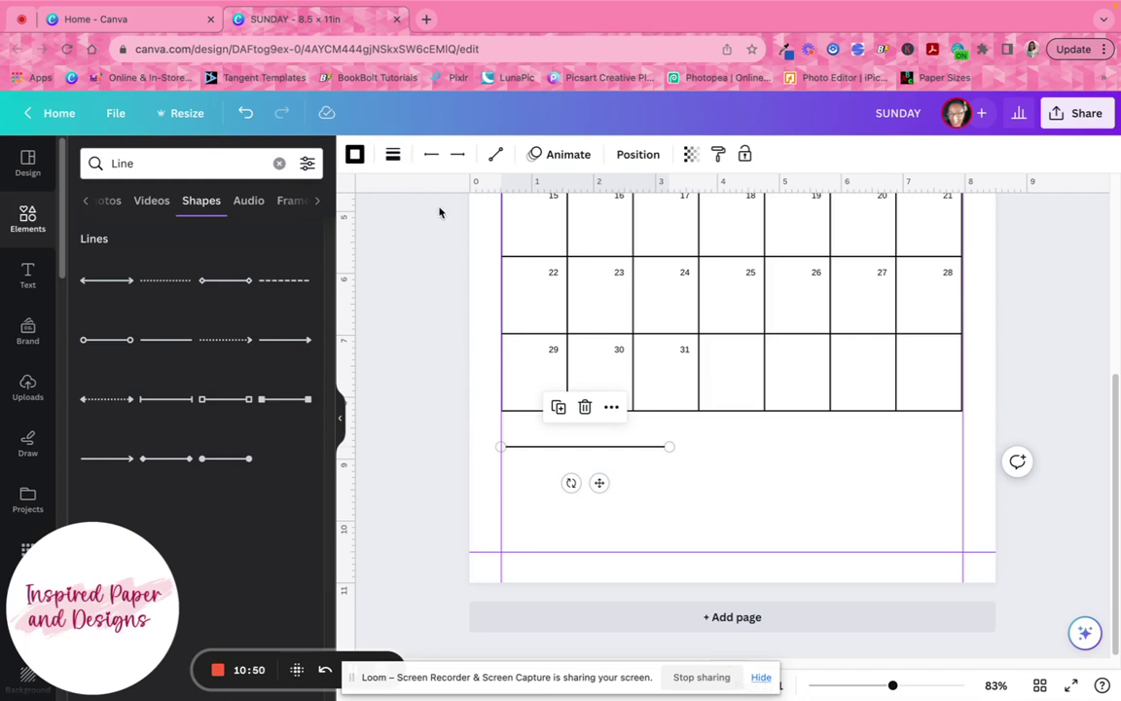
{"action": "left_click", "coordinate": [354, 156]}
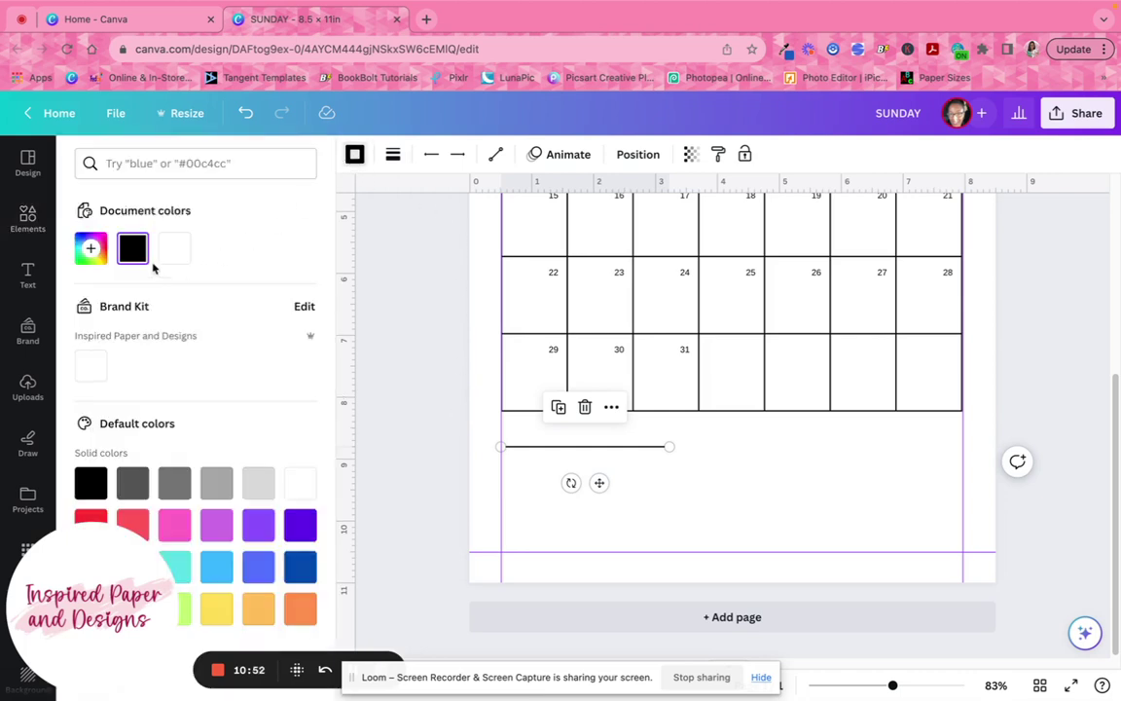
{"action": "key", "text": "Escape"}
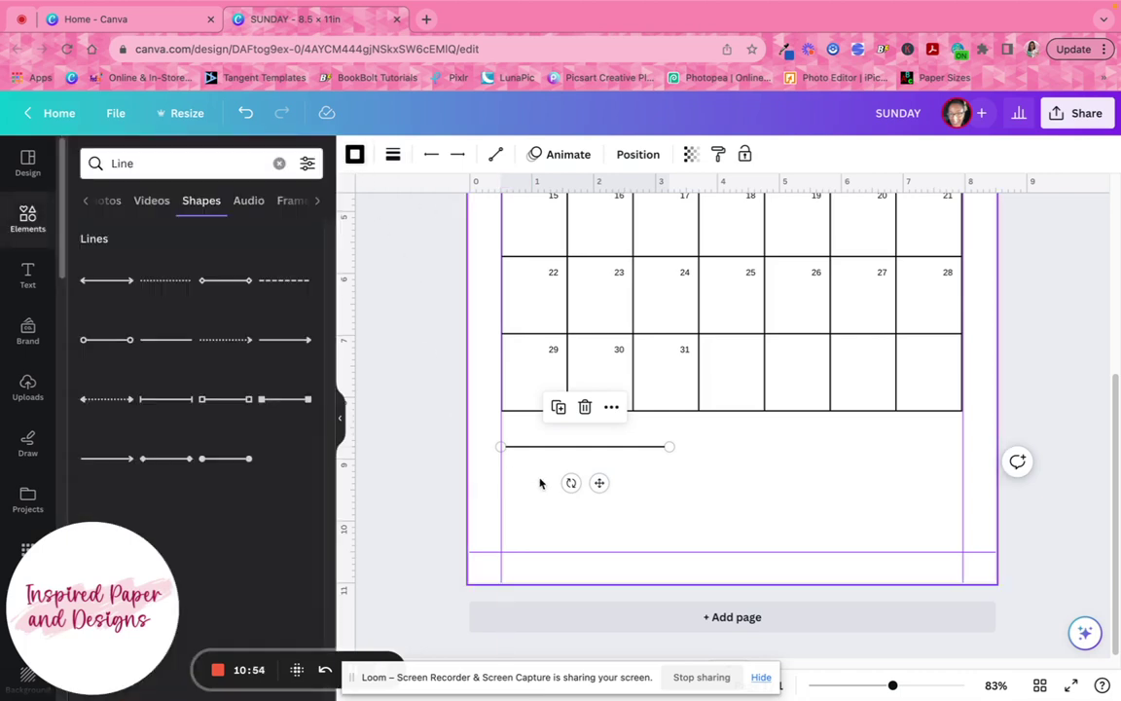
Extend the line below the table to the right margin guide and duplicate it four times into five evenly spaced lines
{"action": "left_click_drag", "start_coordinate": [669, 447], "coordinate": [962, 447]}
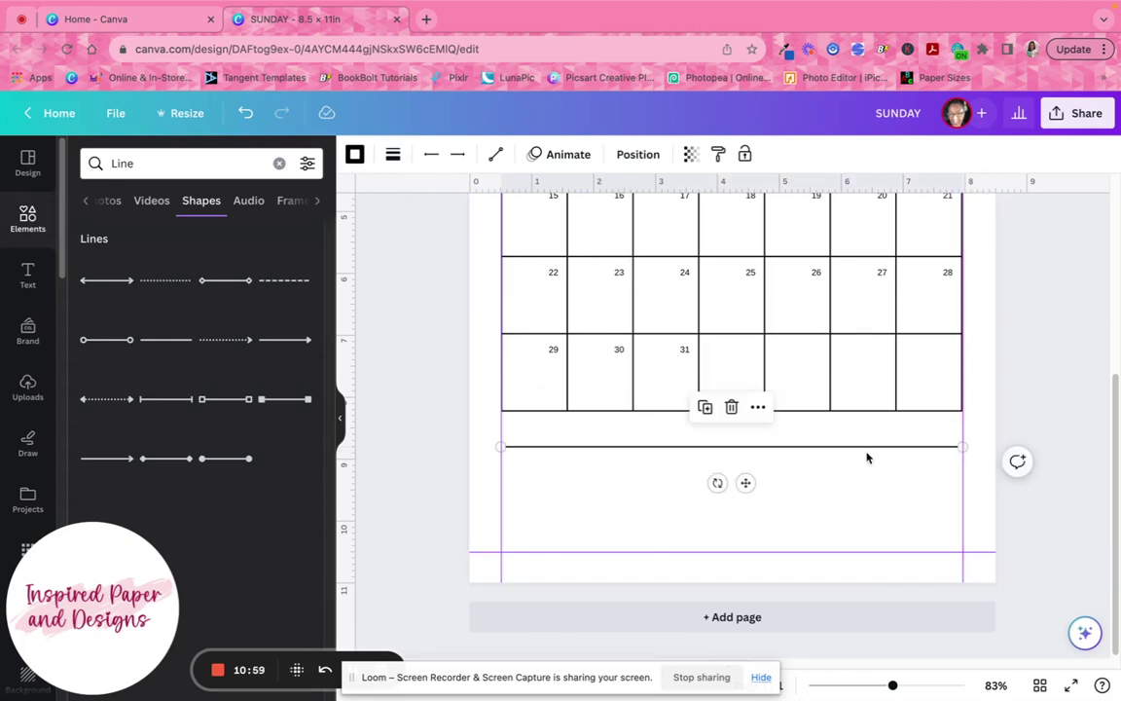
{"action": "left_click", "coordinate": [706, 405]}
{"action": "left_click_drag", "start_coordinate": [756, 492], "coordinate": [746, 511]}
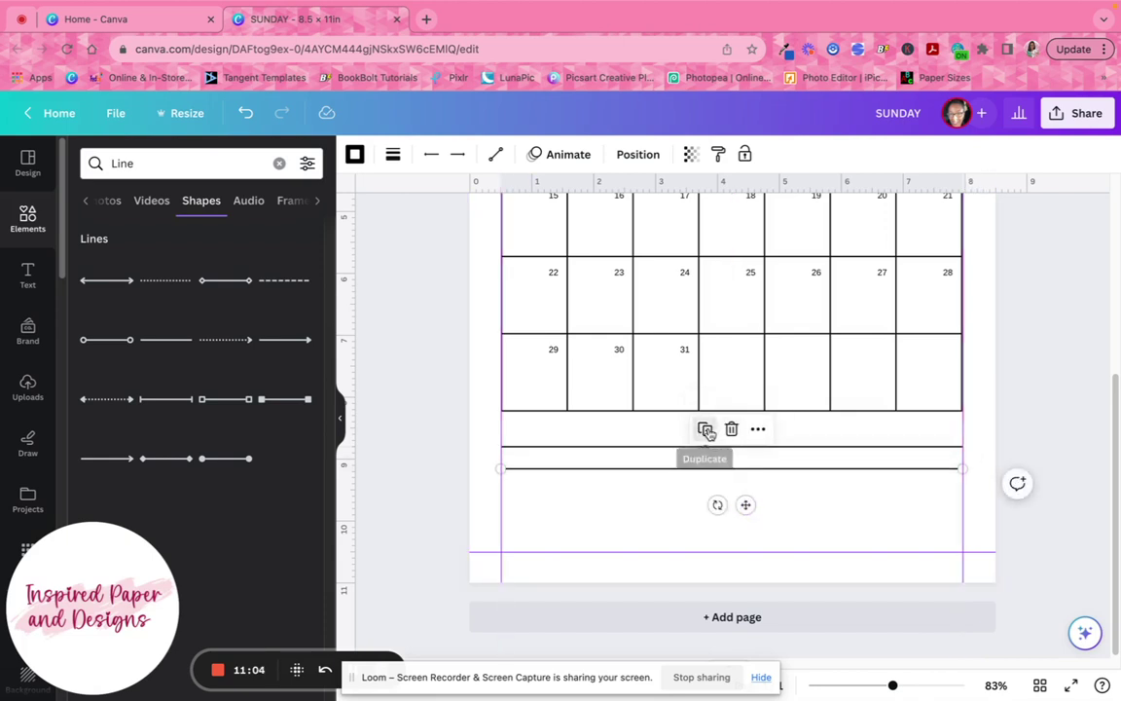
{"action": "left_click", "coordinate": [703, 428]}
{"action": "left_click", "coordinate": [704, 450]}
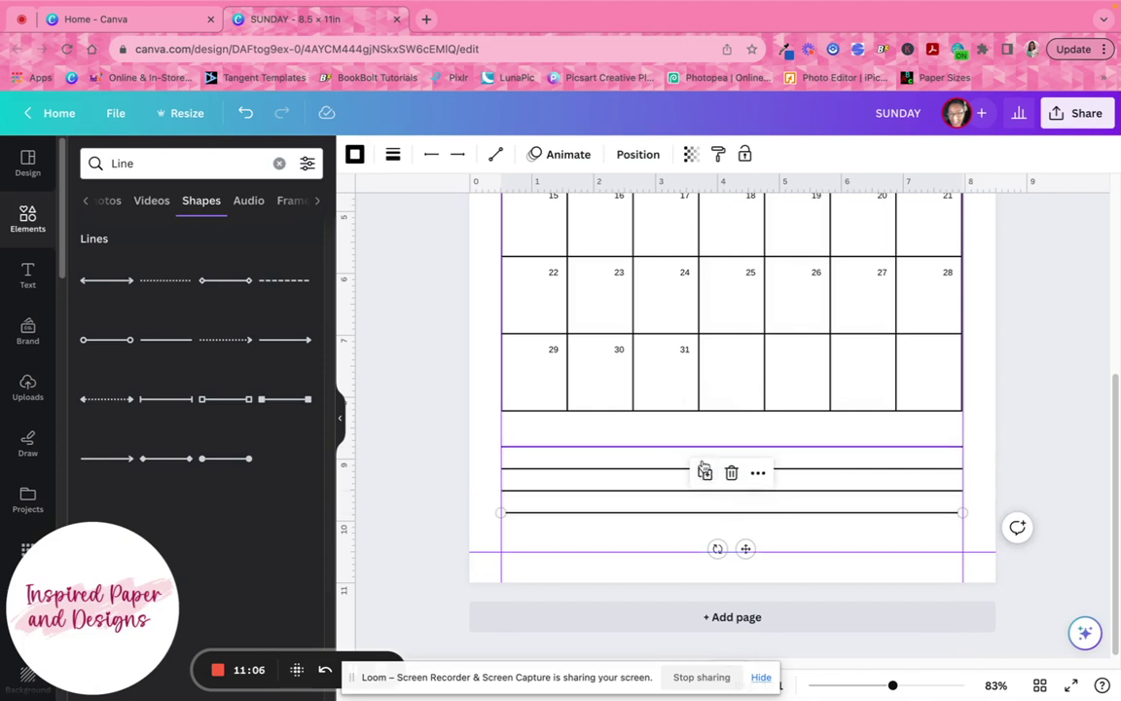
{"action": "left_click", "coordinate": [704, 473]}
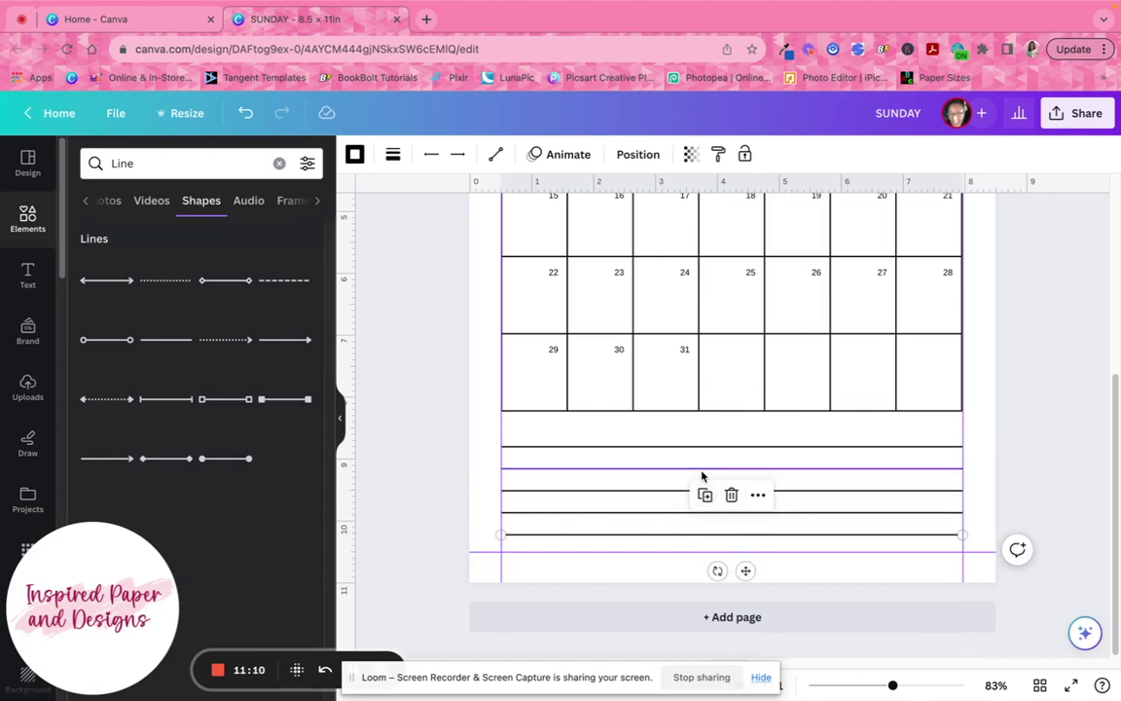
{"action": "left_click", "coordinate": [426, 461]}
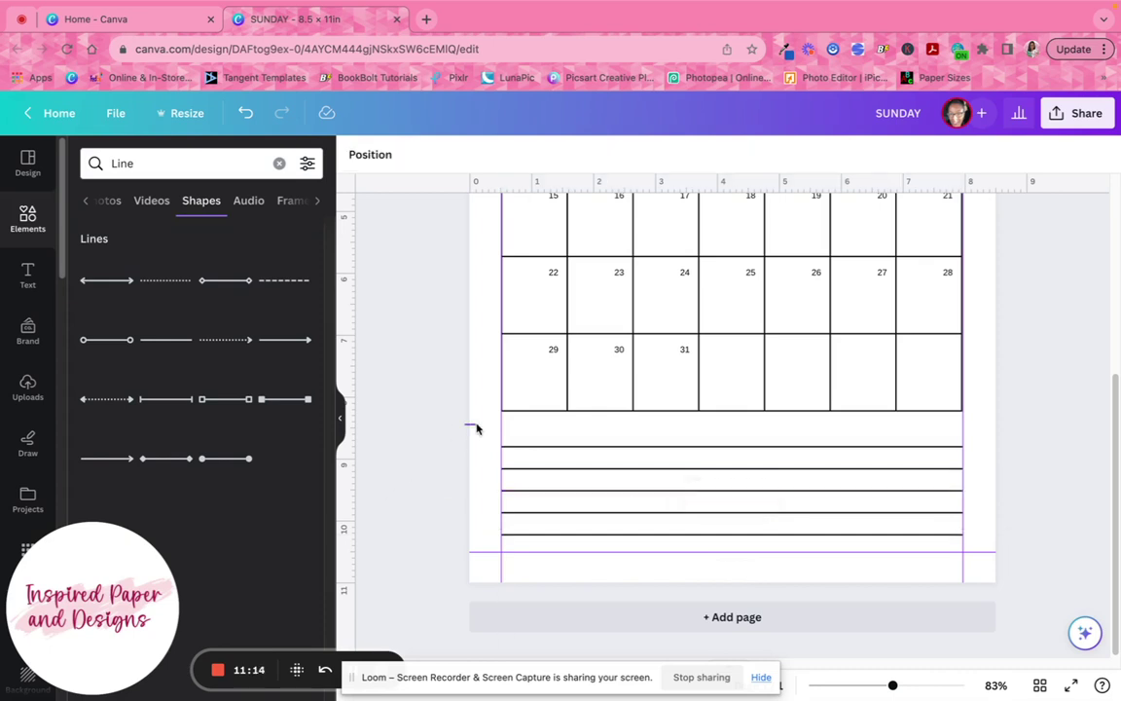
{"action": "left_click_drag", "start_coordinate": [465, 424], "coordinate": [588, 548]}
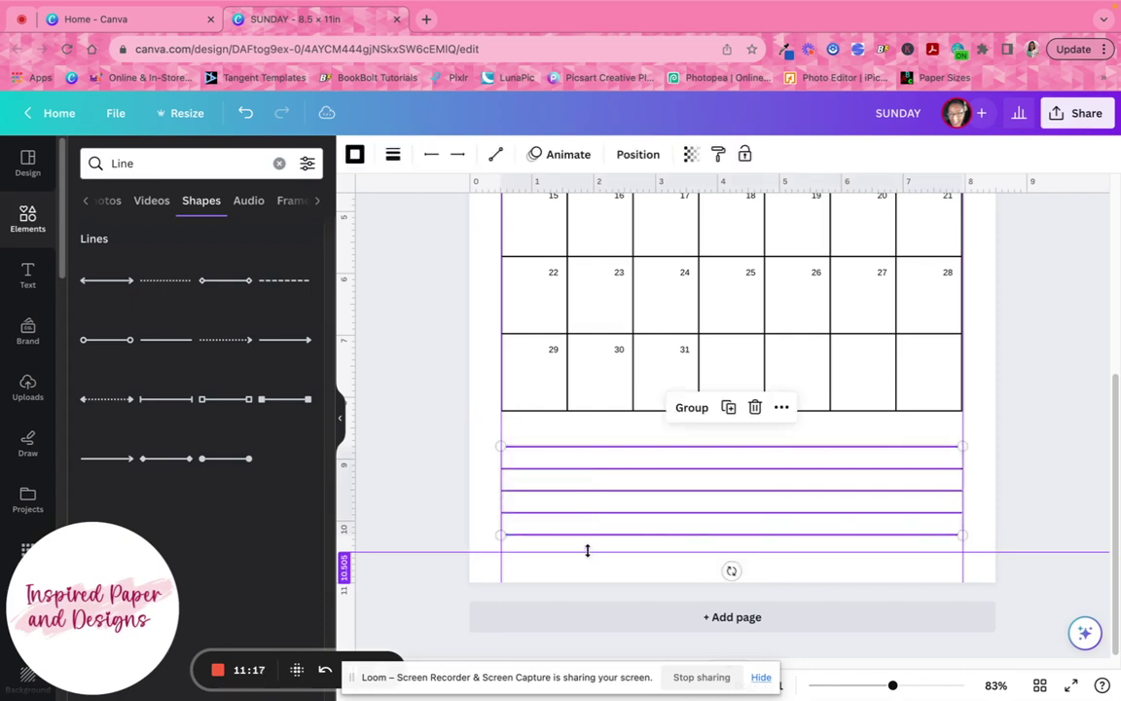
{"action": "left_click", "coordinate": [782, 409]}
{"action": "mouse_move", "coordinate": [810, 378]}
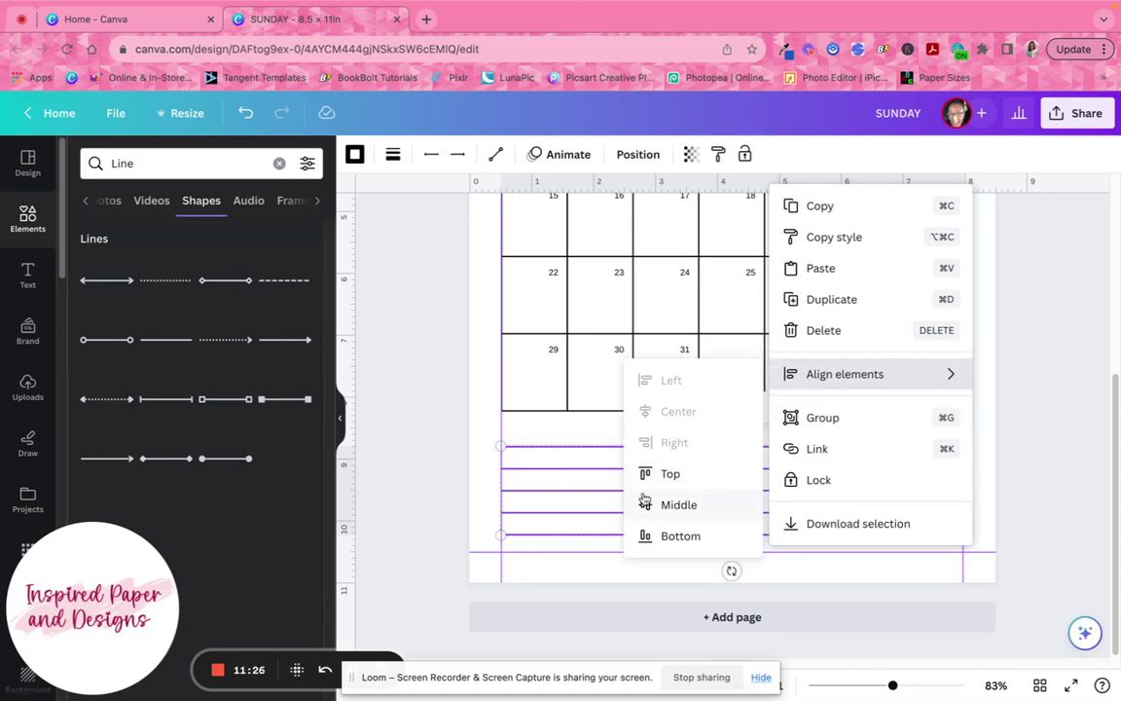
{"action": "left_click", "coordinate": [1021, 345]}
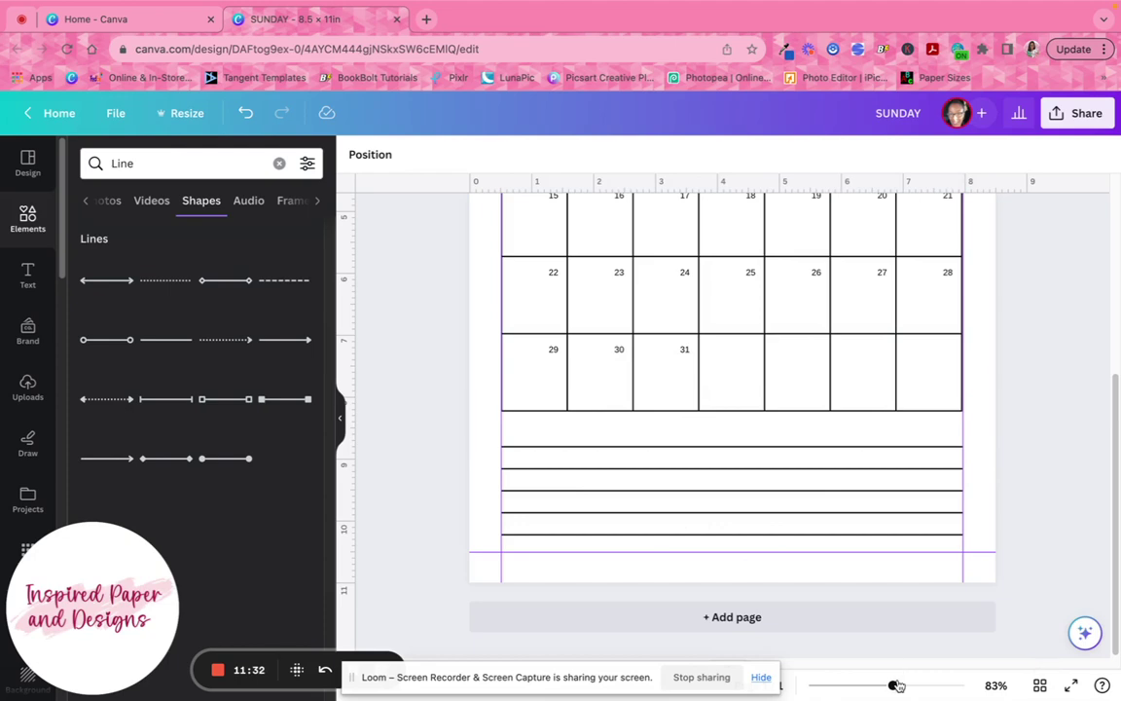
Shift the whole calendar table slightly down, and move the five lines down until the last one sits on the bottom margin guide
{"action": "left_click_drag", "start_coordinate": [896, 687], "coordinate": [873, 686]}
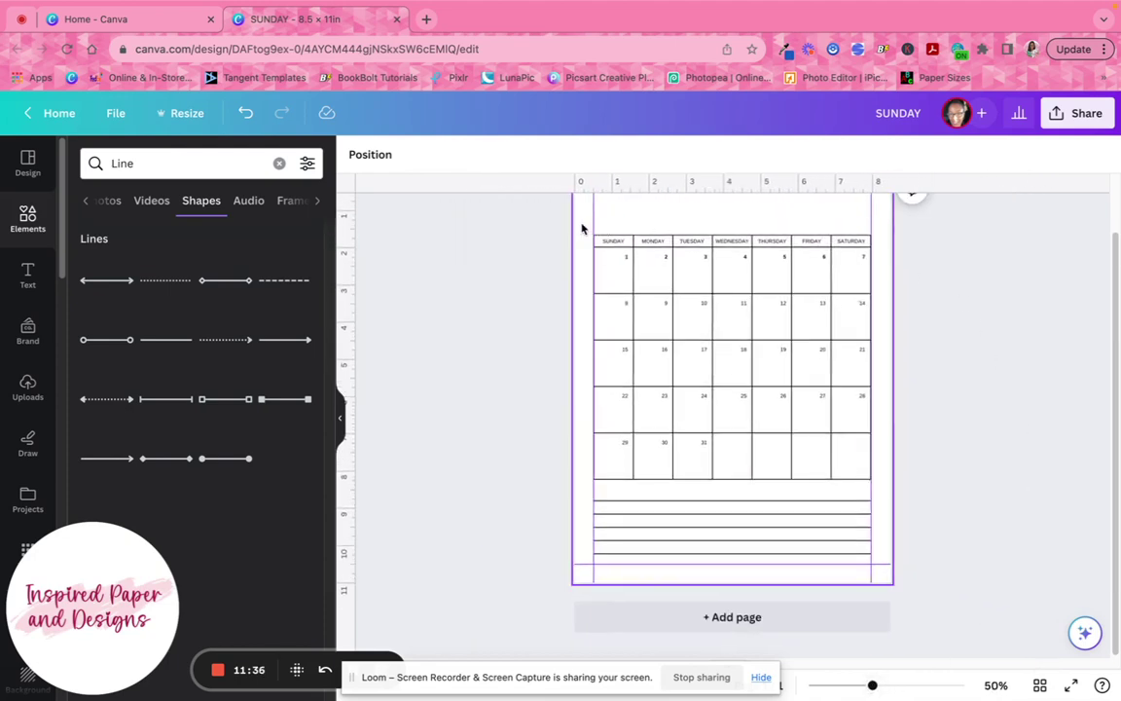
{"action": "left_click_drag", "start_coordinate": [582, 227], "coordinate": [832, 451]}
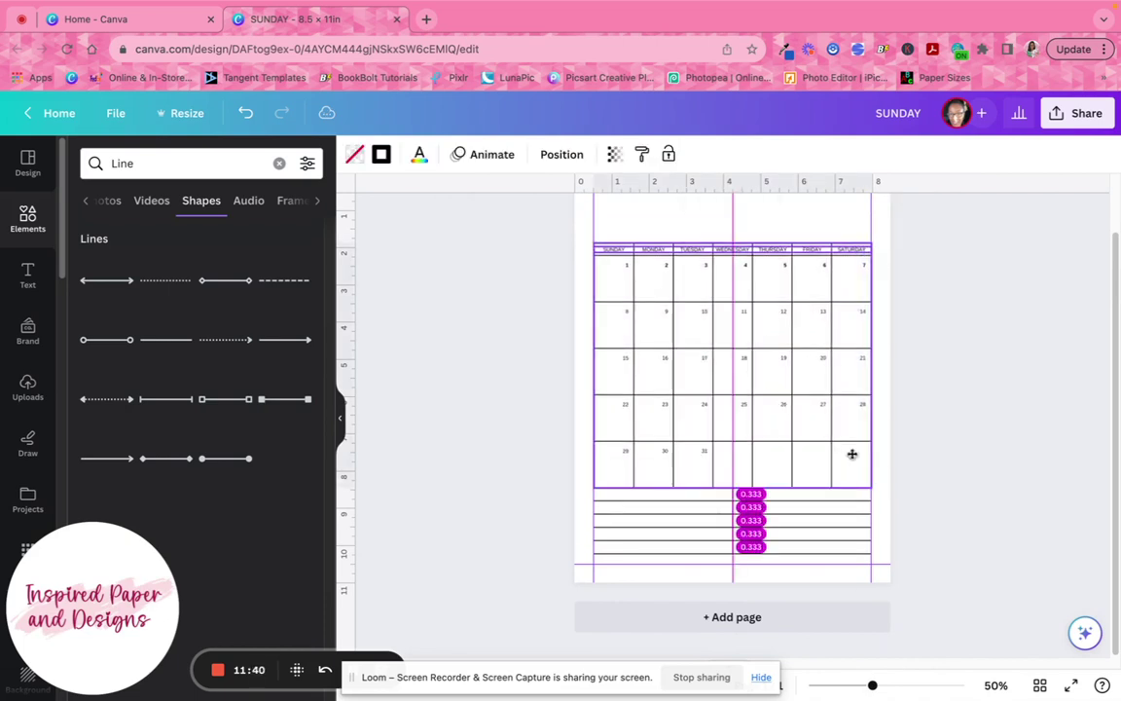
{"action": "left_click", "coordinate": [994, 452]}
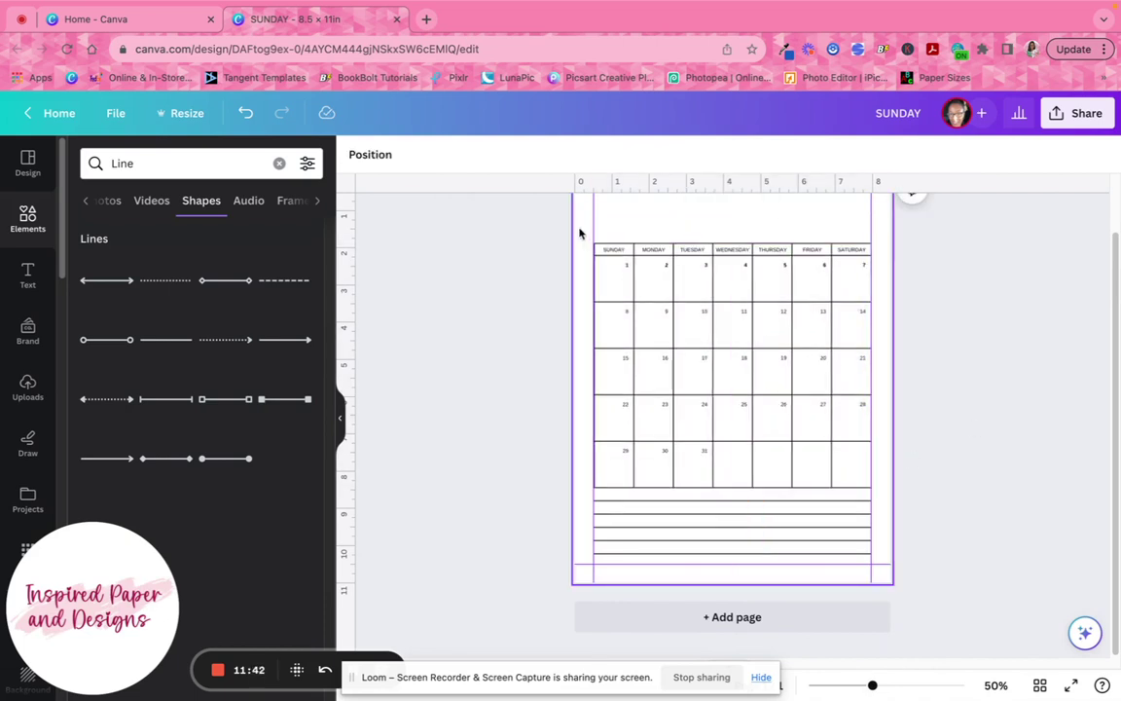
{"action": "left_click_drag", "start_coordinate": [587, 234], "coordinate": [843, 468]}
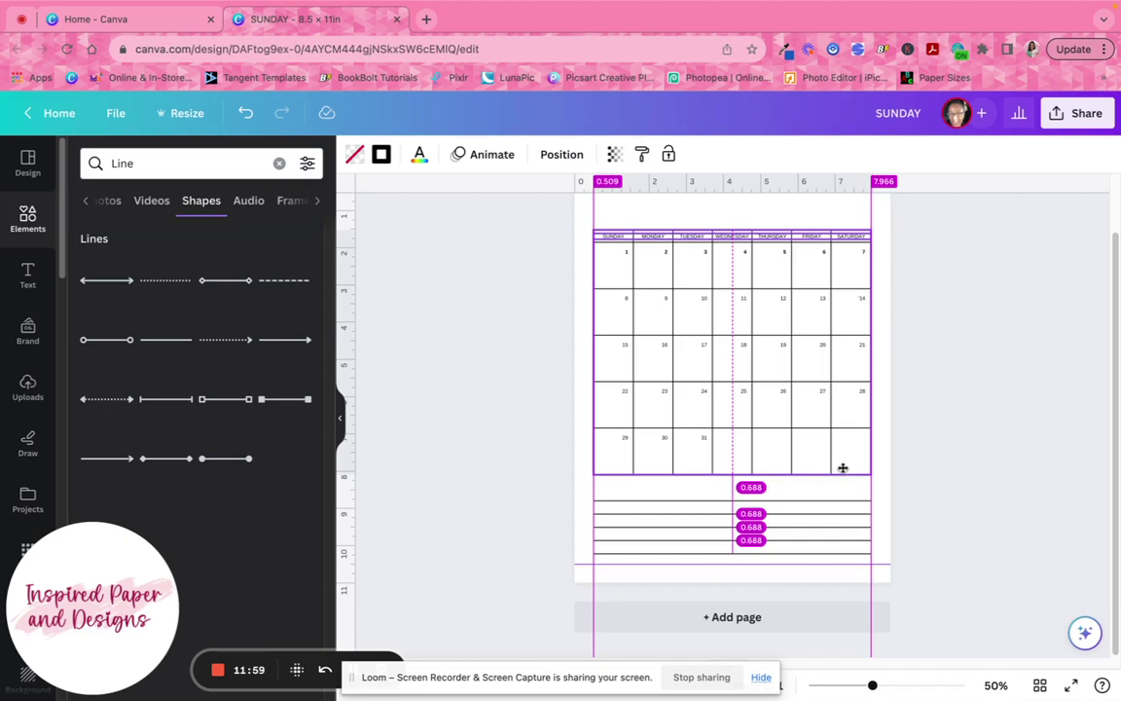
{"action": "left_click_drag", "start_coordinate": [843, 468], "coordinate": [843, 475]}
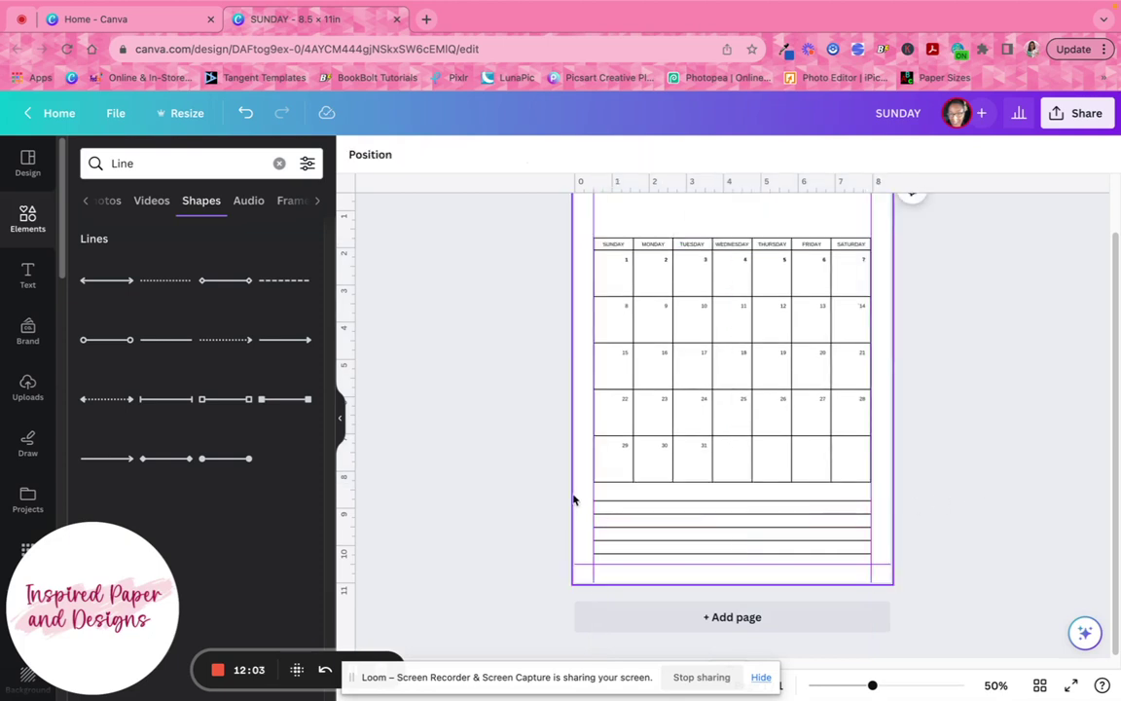
{"action": "left_click_drag", "start_coordinate": [571, 490], "coordinate": [714, 554]}
{"action": "left_click", "coordinate": [949, 465]}
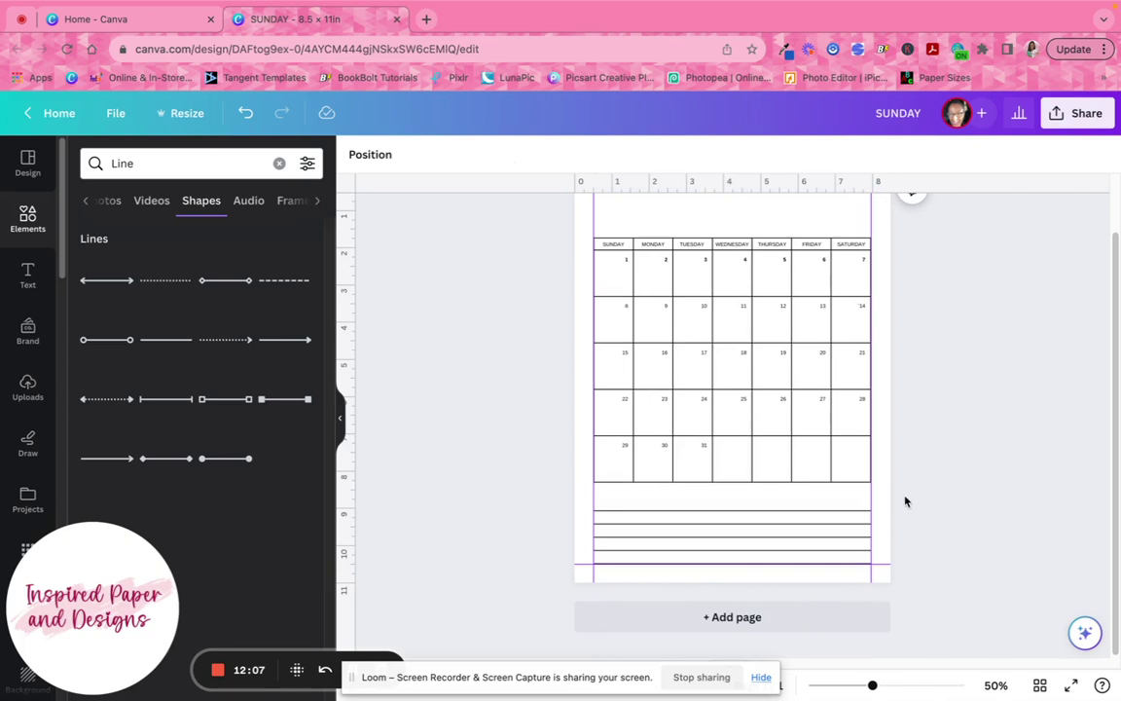
Duplicate the SUNDAY header text and place the copy just above the first line below the table, against the left margin guide
{"action": "left_click", "coordinate": [621, 249]}
{"action": "left_click", "coordinate": [600, 202]}
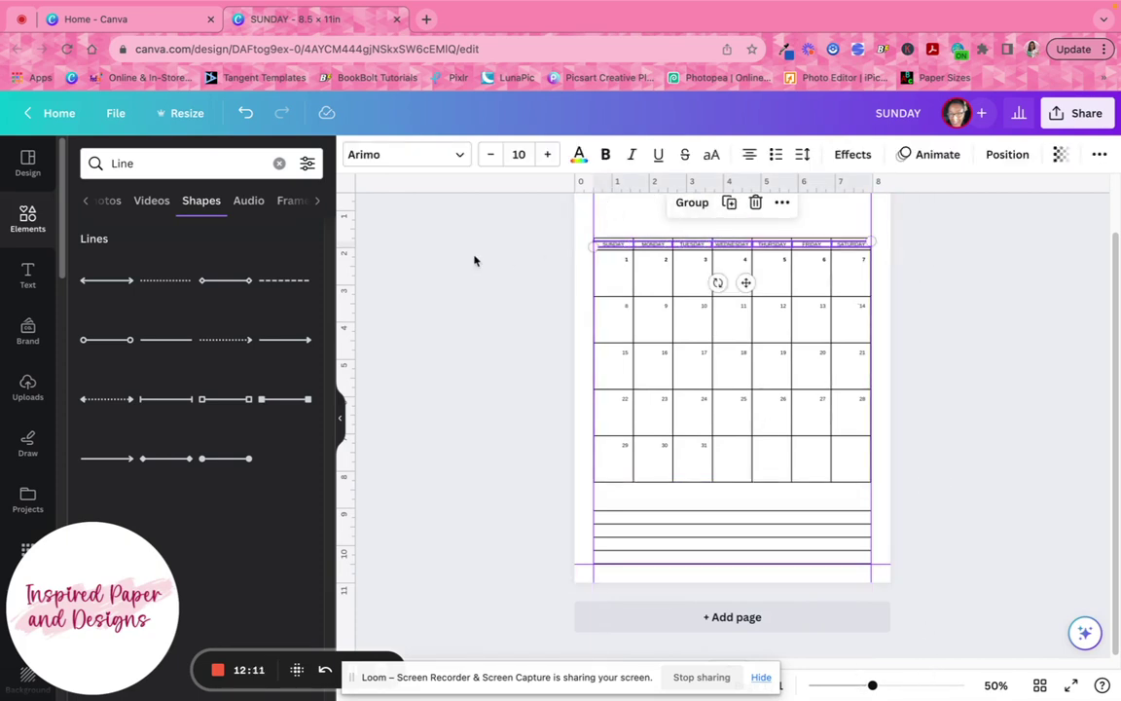
{"action": "left_click", "coordinate": [475, 260]}
{"action": "left_click", "coordinate": [613, 250]}
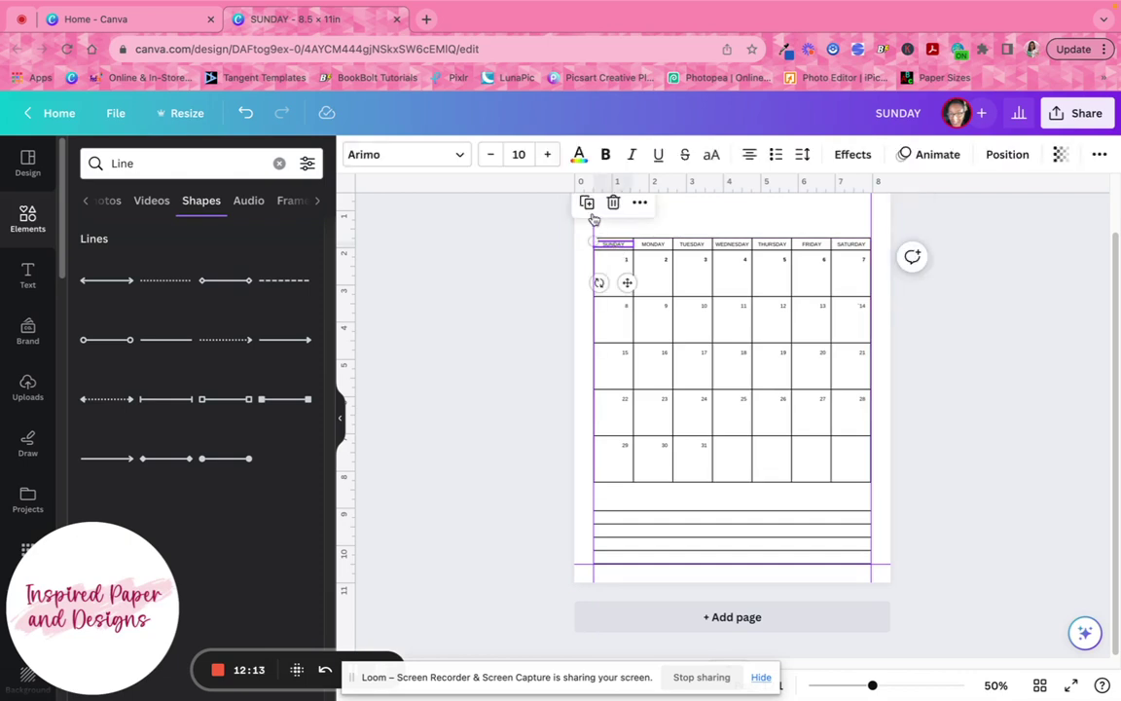
{"action": "left_click", "coordinate": [589, 205]}
{"action": "left_click_drag", "start_coordinate": [633, 300], "coordinate": [633, 546]}
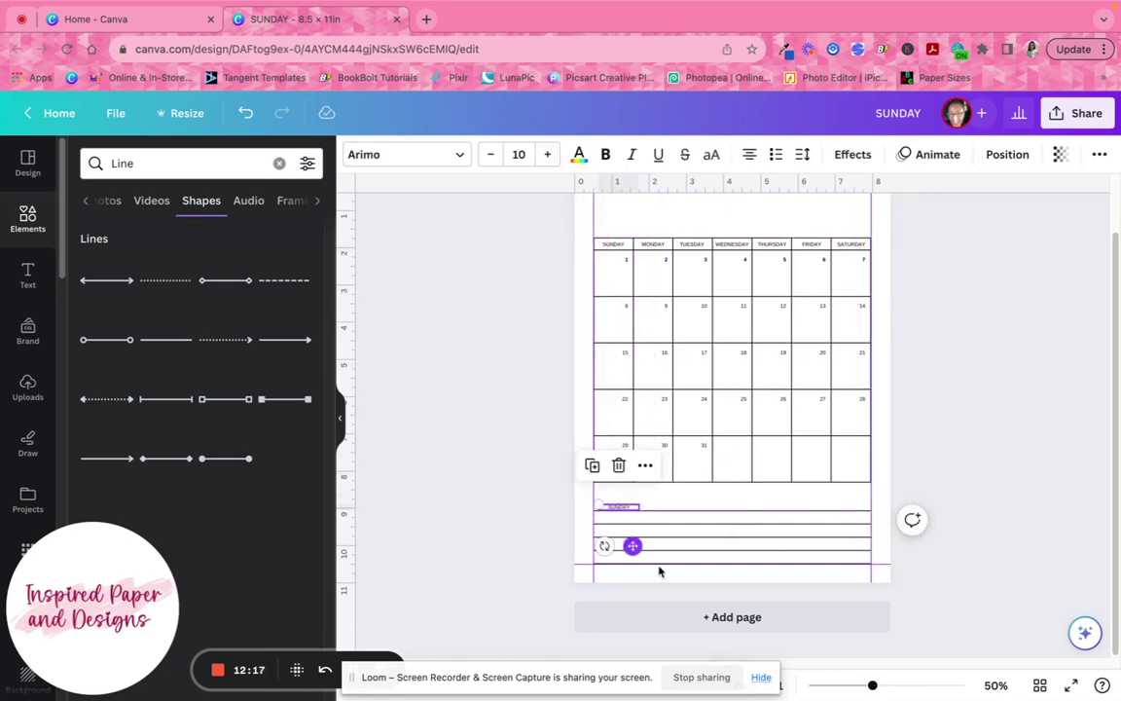
{"action": "left_click_drag", "start_coordinate": [873, 689], "coordinate": [898, 689]}
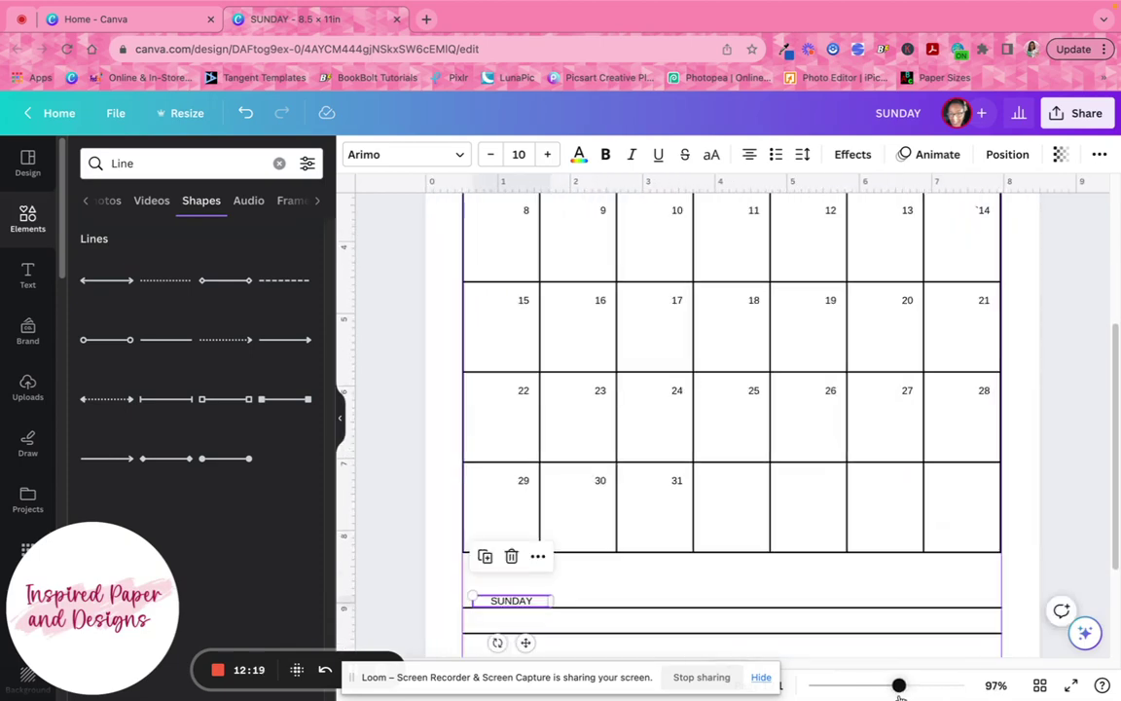
{"action": "scroll", "coordinate": [794, 541], "scroll_direction": "down", "scroll_amount": 2}
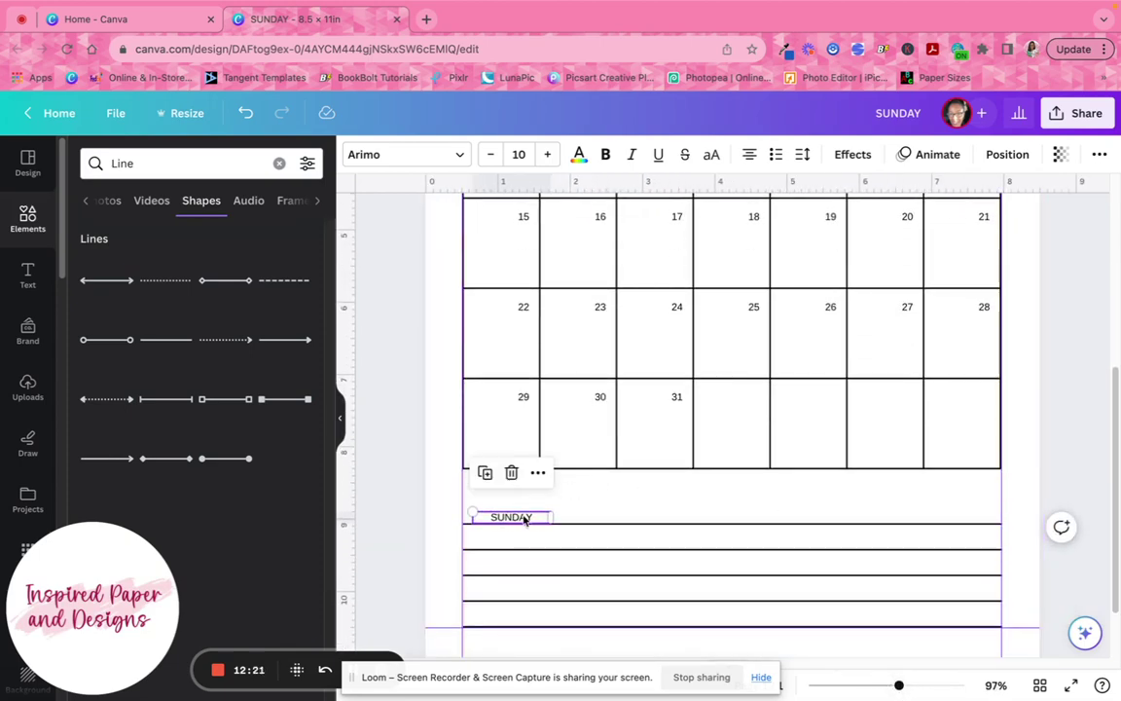
{"action": "left_click_drag", "start_coordinate": [526, 516], "coordinate": [515, 515]}
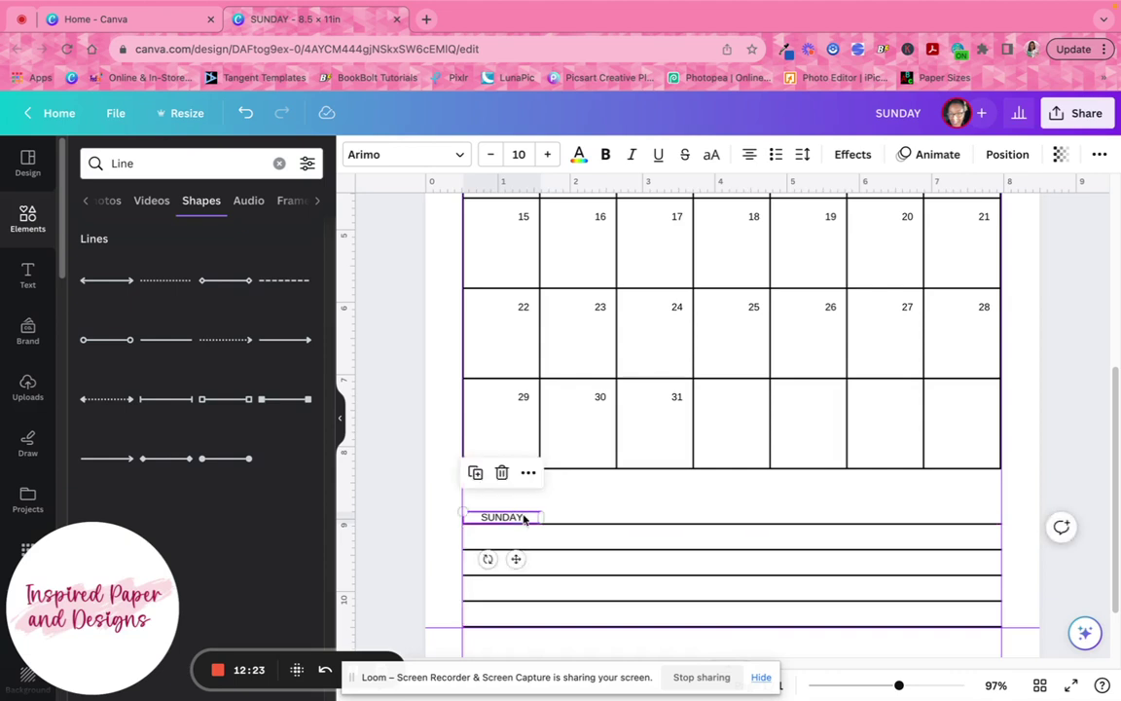
Change the copied label's text to "NOTES:" and left-align it
{"action": "double_click", "coordinate": [523, 516]}
{"action": "type", "text": "NOTES"}
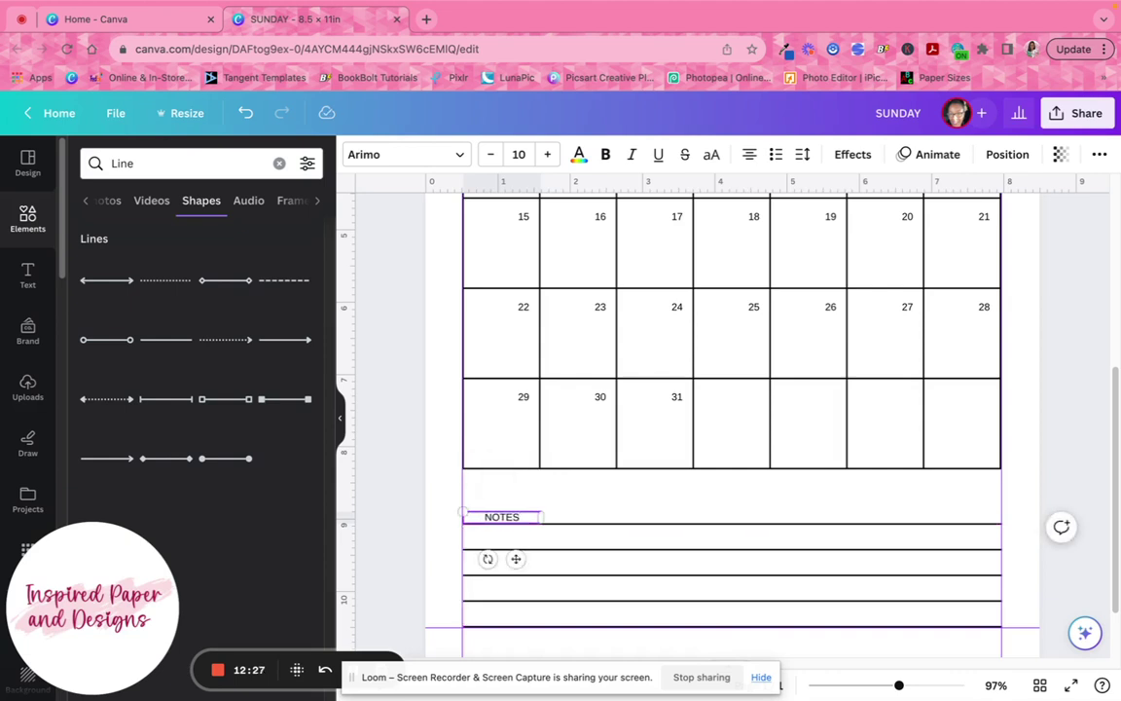
{"action": "type", "text": ":"}
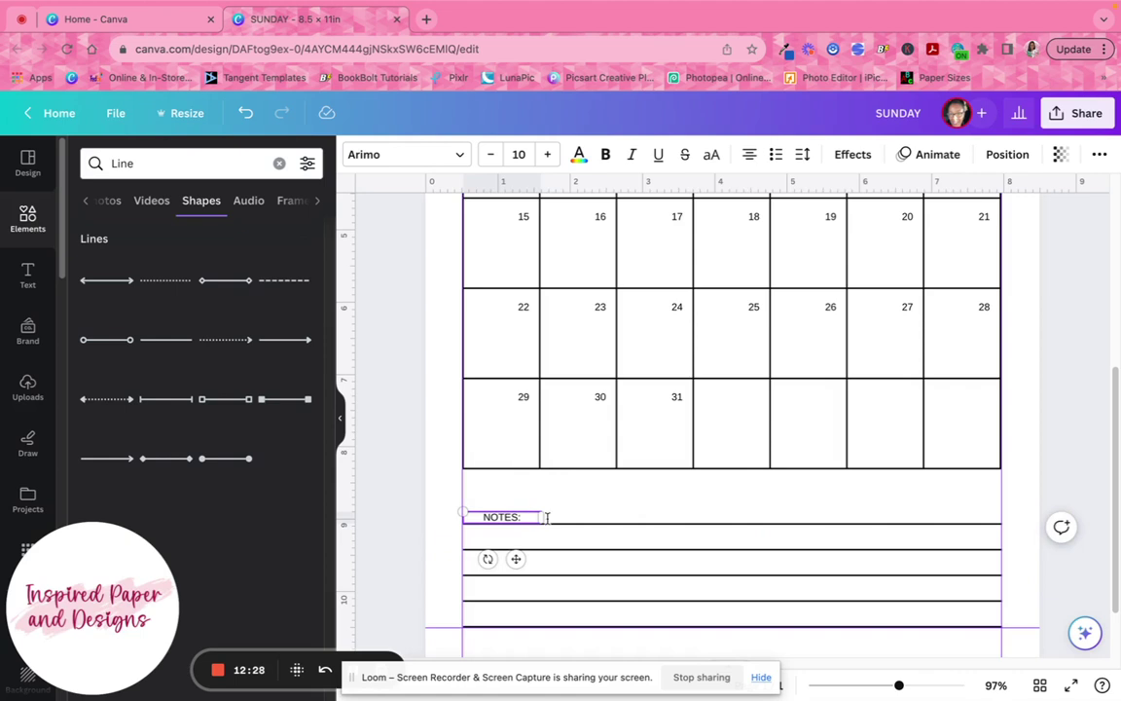
{"action": "left_click", "coordinate": [749, 154]}
{"action": "left_click", "coordinate": [429, 425]}
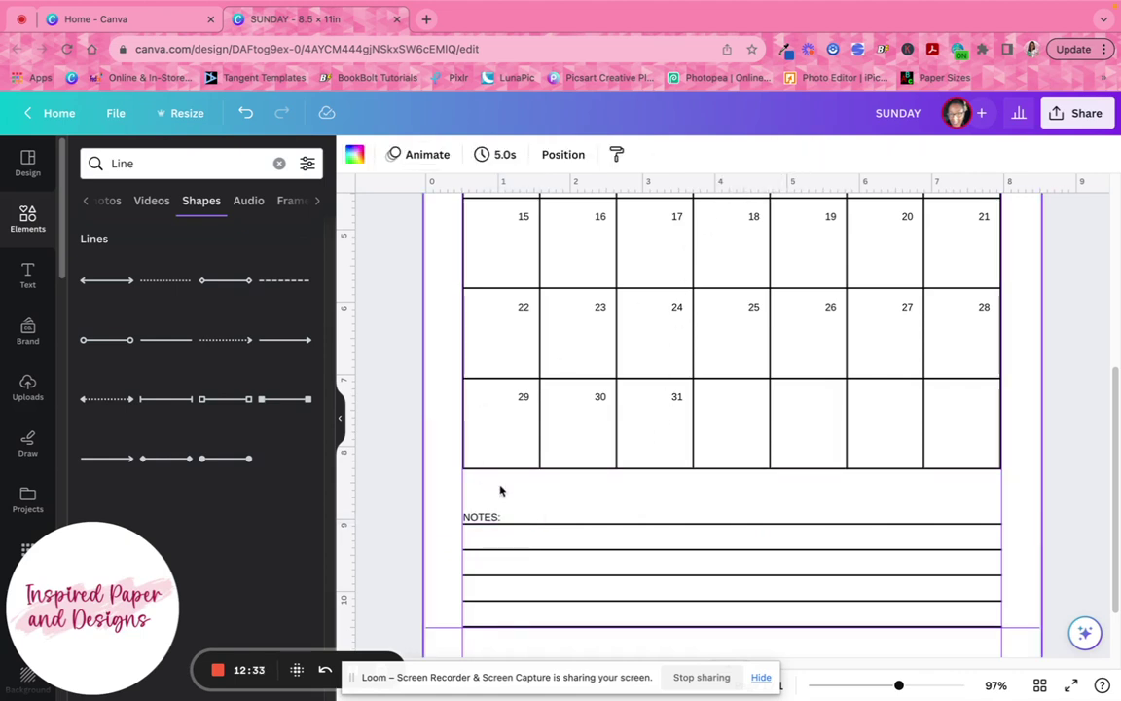
Set the NOTES: label's font size to 15 and deselect it
{"action": "left_click", "coordinate": [501, 517]}
{"action": "left_click", "coordinate": [548, 156]}
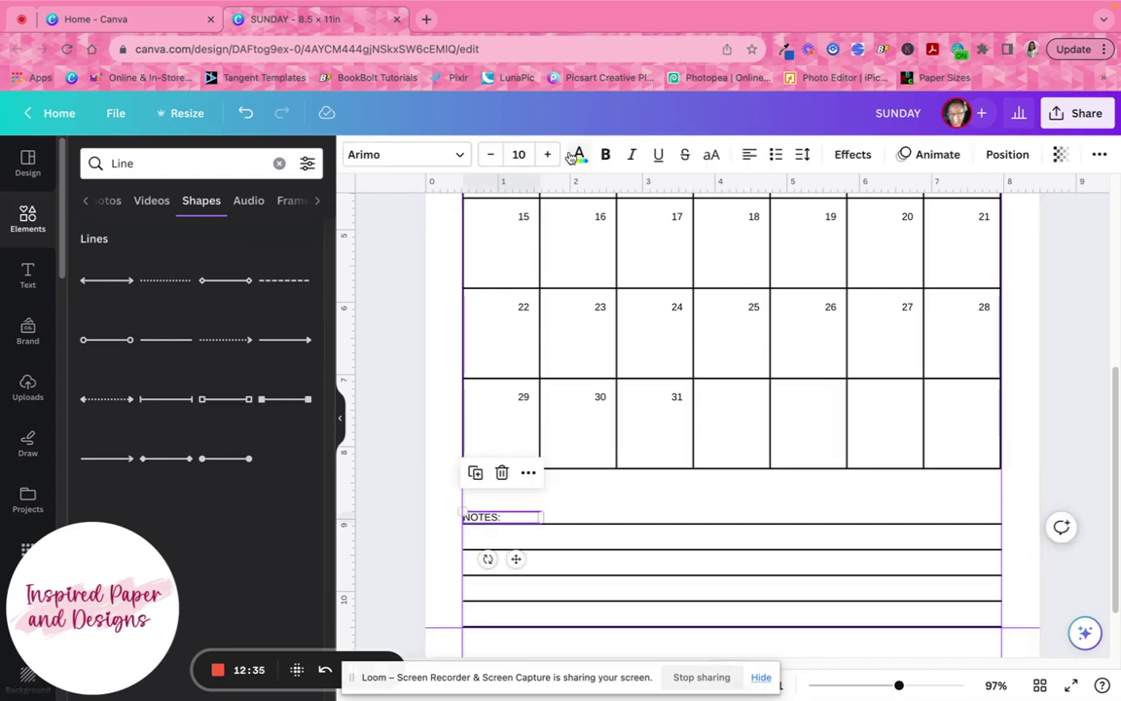
{"action": "left_click", "coordinate": [547, 156]}
{"action": "left_click", "coordinate": [548, 155]}
{"action": "left_click", "coordinate": [547, 156]}
{"action": "left_click", "coordinate": [548, 156]}
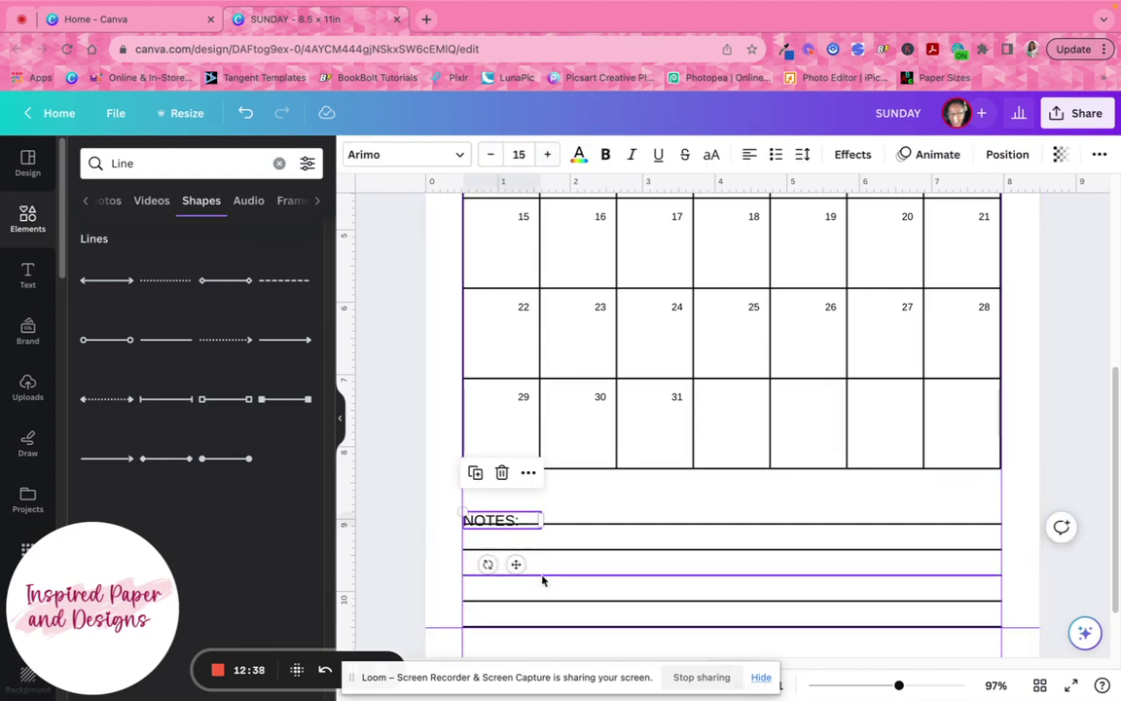
{"action": "left_click", "coordinate": [1073, 577]}
{"action": "left_click_drag", "start_coordinate": [898, 685], "coordinate": [878, 686]}
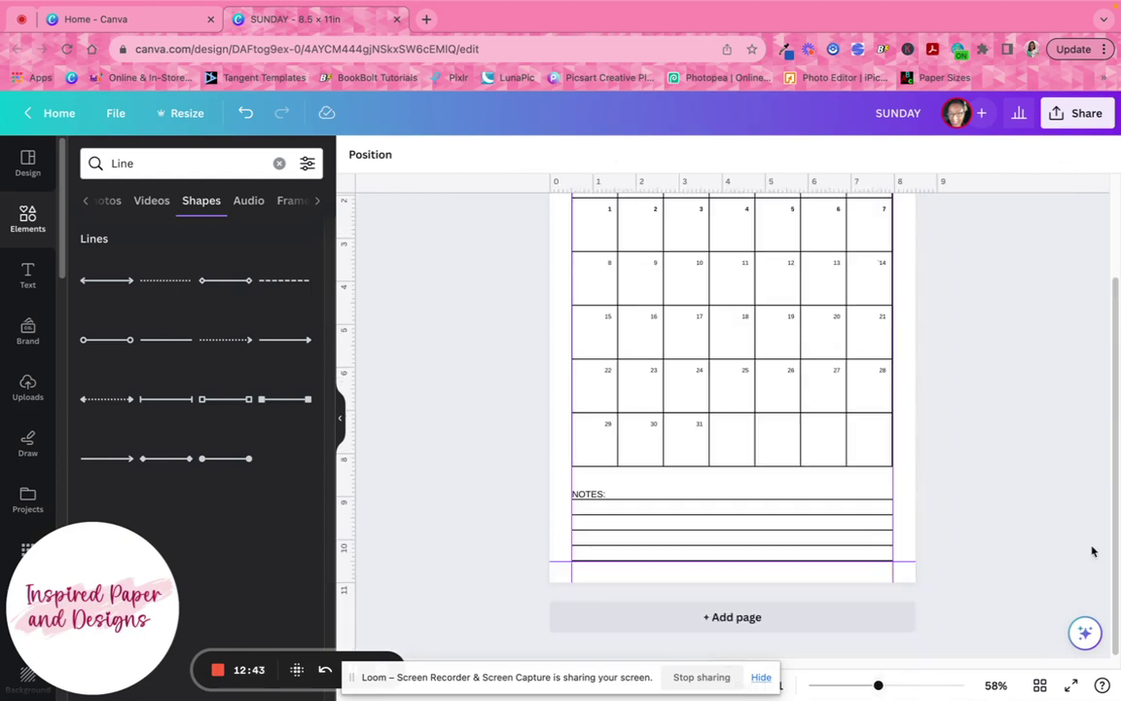
{"action": "scroll", "coordinate": [1025, 511], "scroll_direction": "up", "scroll_amount": 4}
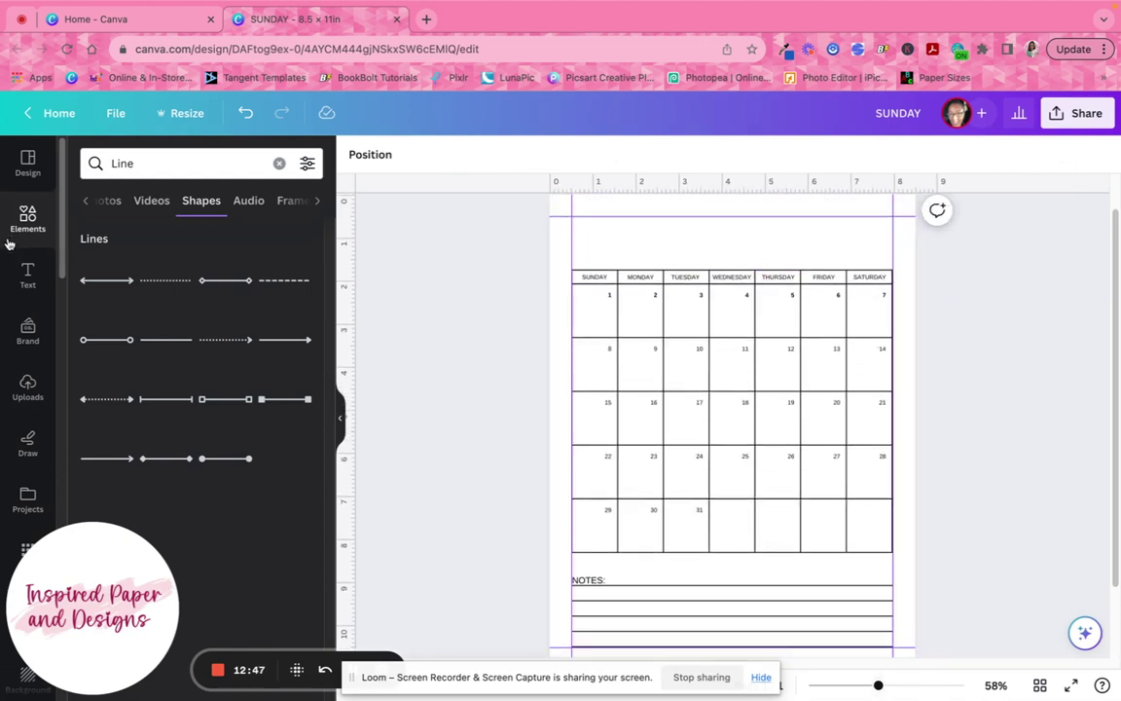
{"action": "left_click", "coordinate": [27, 274]}
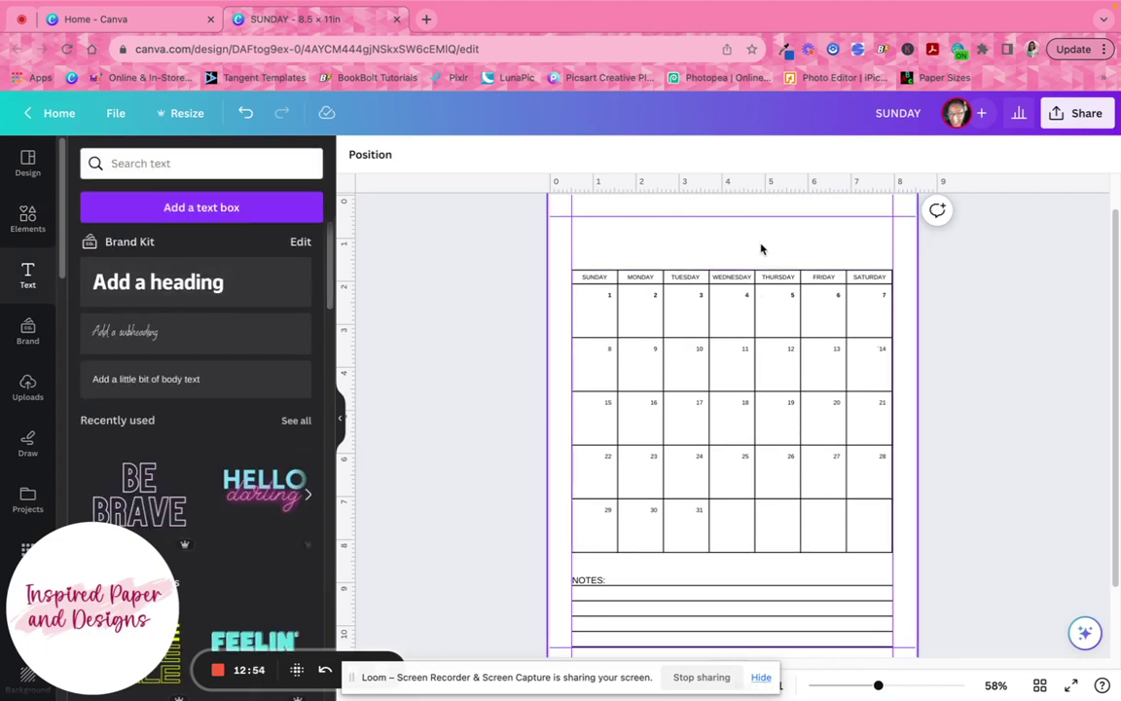
{"action": "left_click", "coordinate": [160, 281]}
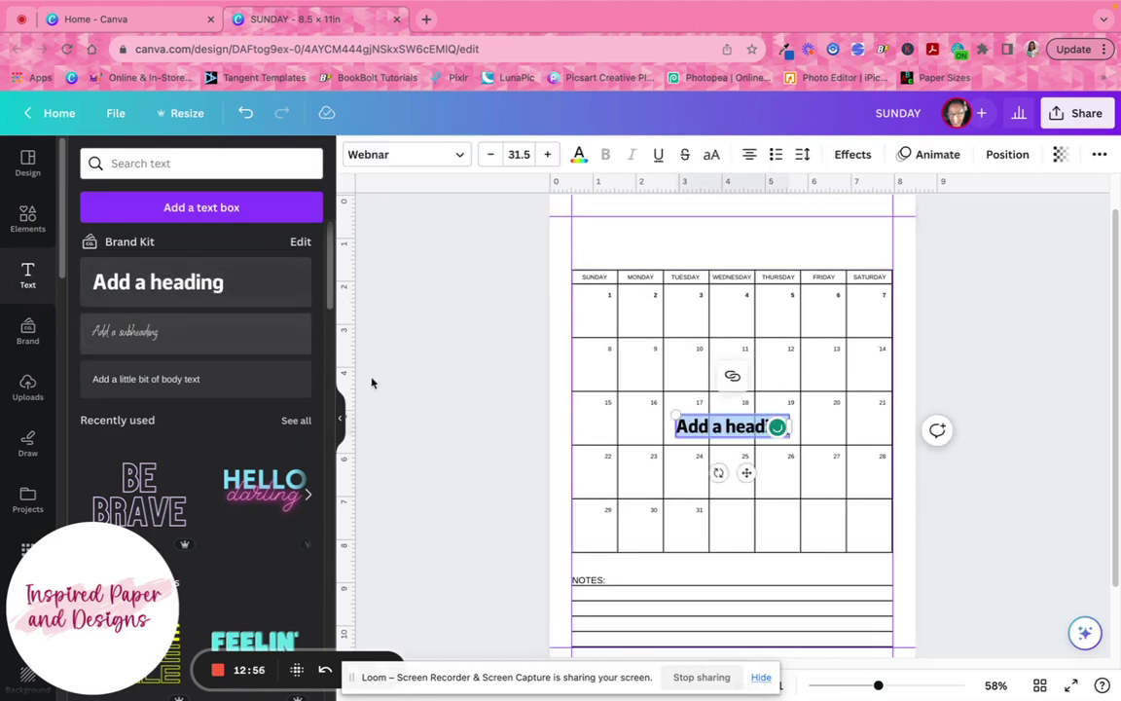
{"action": "key", "text": "BackSpace"}
{"action": "left_click", "coordinate": [473, 428]}
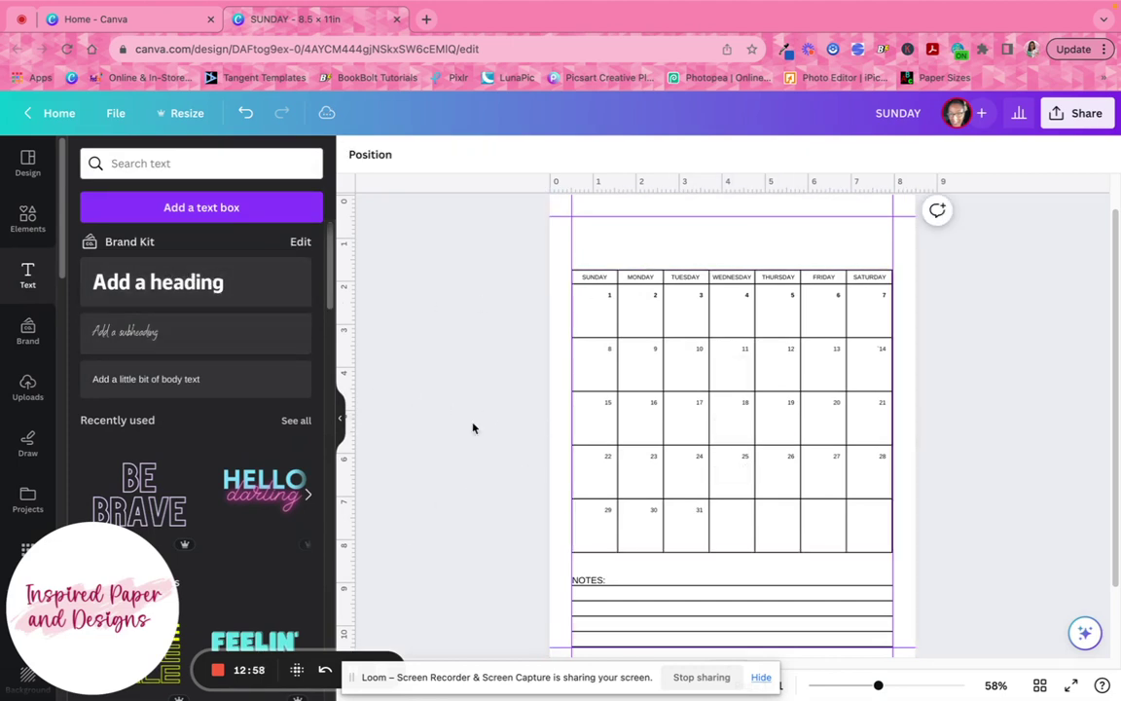
Add a text box in the blank area above the calendar table and search its fonts for "calligraphy"
{"action": "left_click", "coordinate": [203, 207]}
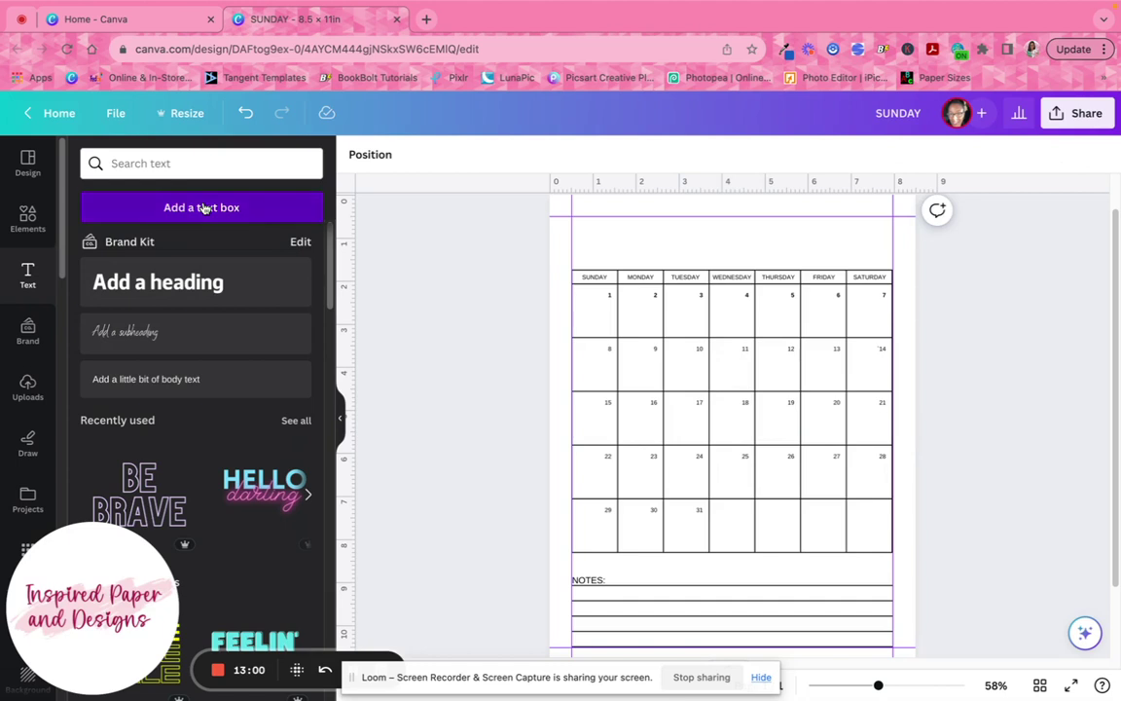
{"action": "left_click_drag", "start_coordinate": [736, 438], "coordinate": [736, 245]}
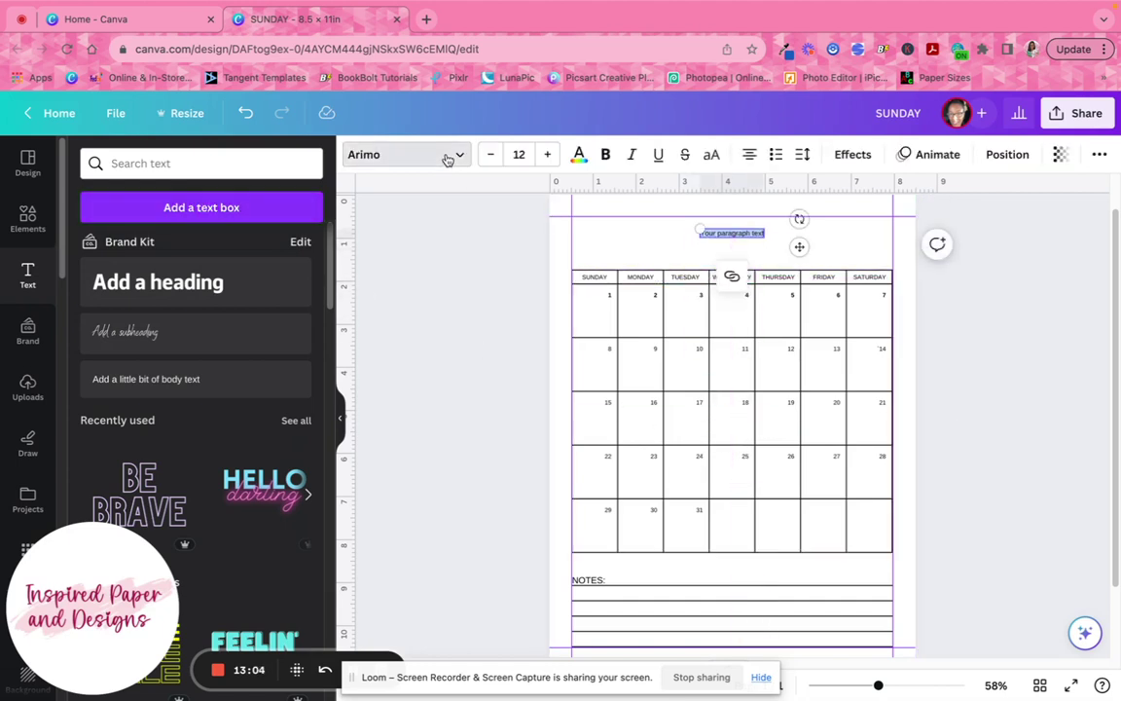
{"action": "left_click", "coordinate": [448, 156]}
{"action": "left_click", "coordinate": [243, 208]}
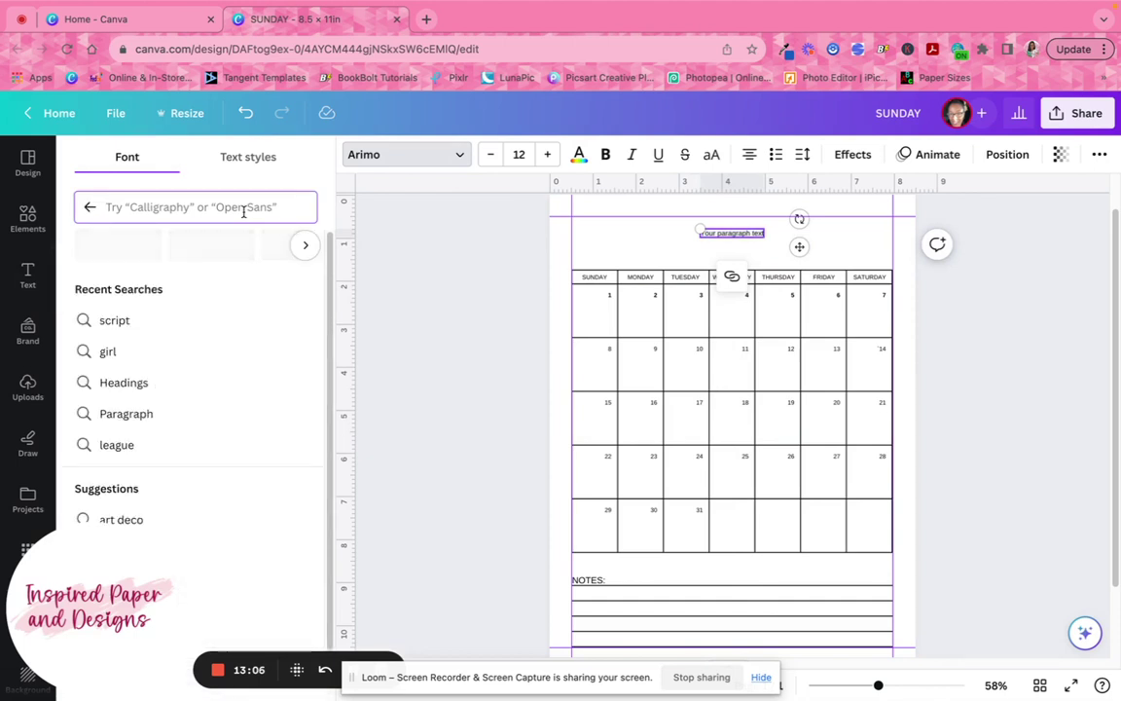
{"action": "type", "text": "CSLLI"}
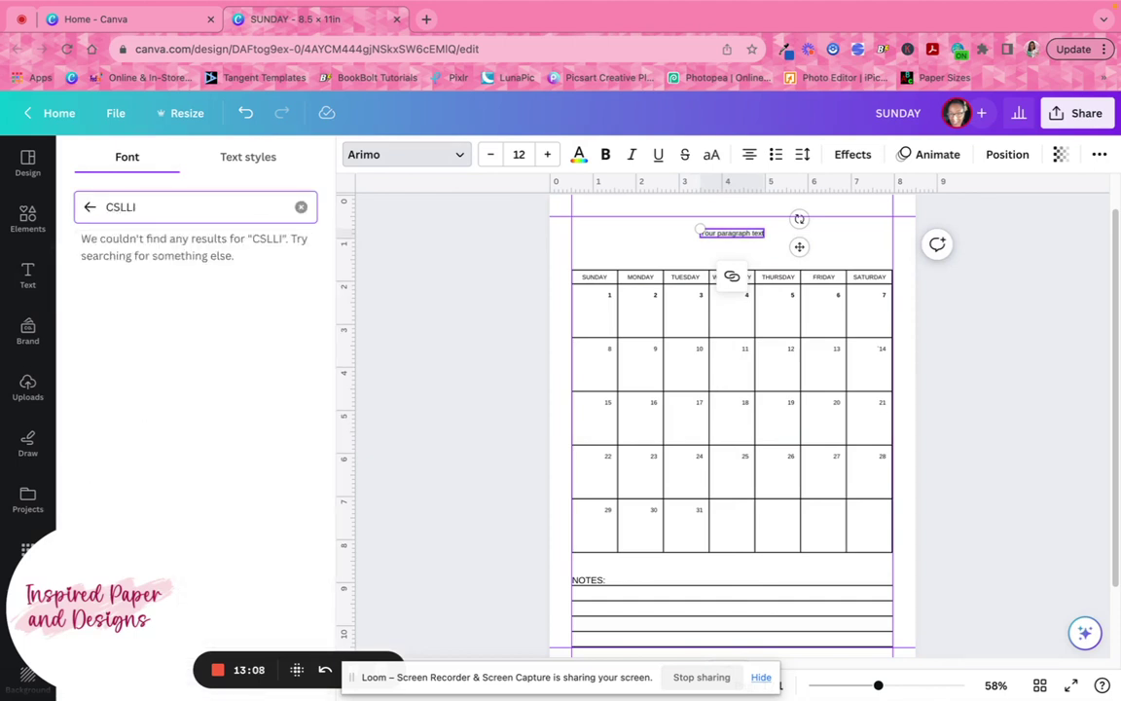
{"action": "key", "text": "BackSpace"}
{"action": "key", "text": "BackSpace"}
{"action": "key", "text": "BackSpace"}
{"action": "key", "text": "BackSpace"}
{"action": "key", "text": "BackSpace"}
{"action": "type", "text": "calligraphy"}
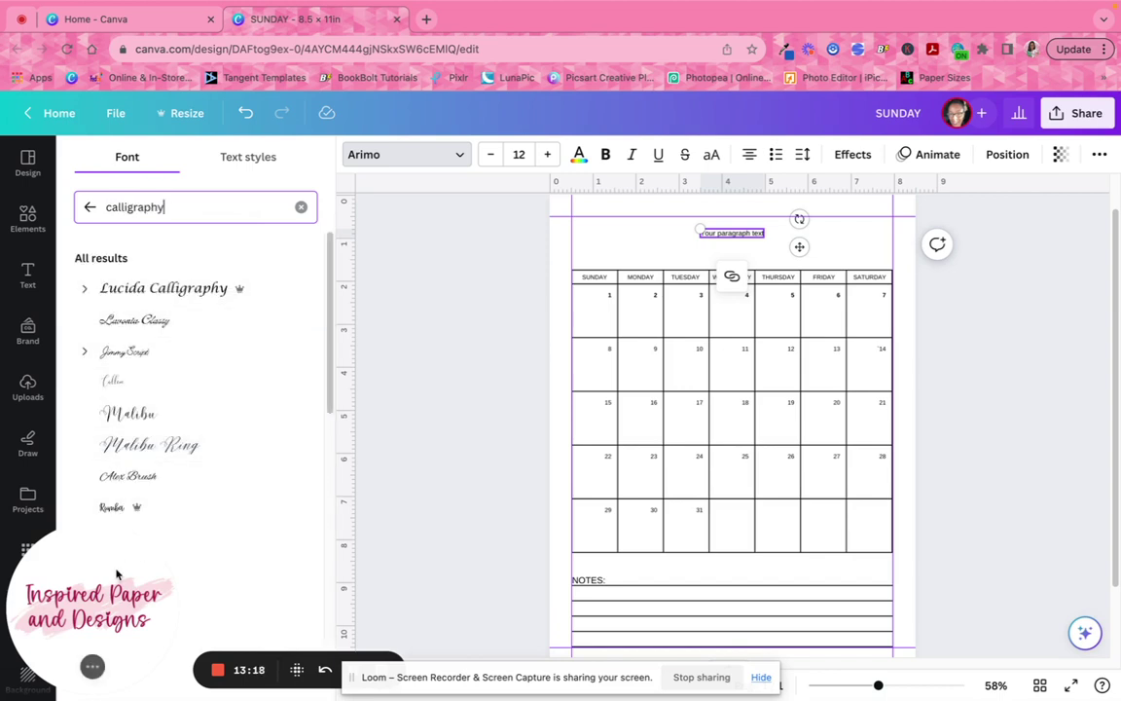
Try the Halimum font from the calligraphy results on the new text above the table
{"action": "left_click_drag", "start_coordinate": [77, 594], "coordinate": [325, 592]}
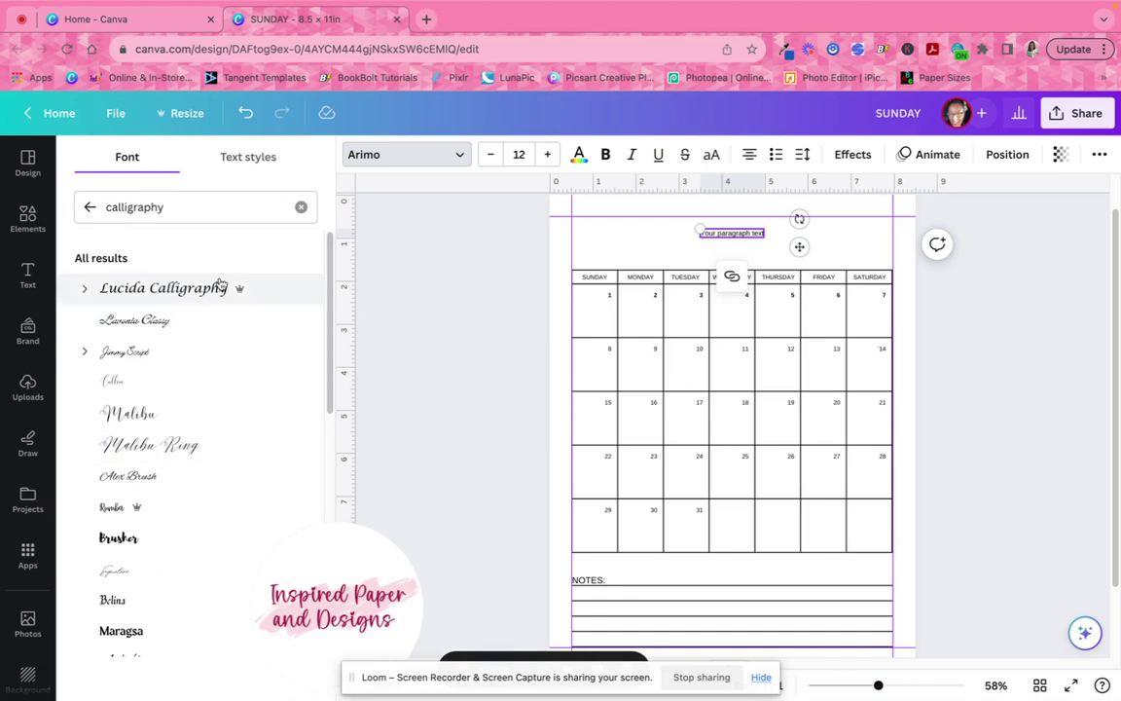
{"action": "mouse_move", "coordinate": [242, 292]}
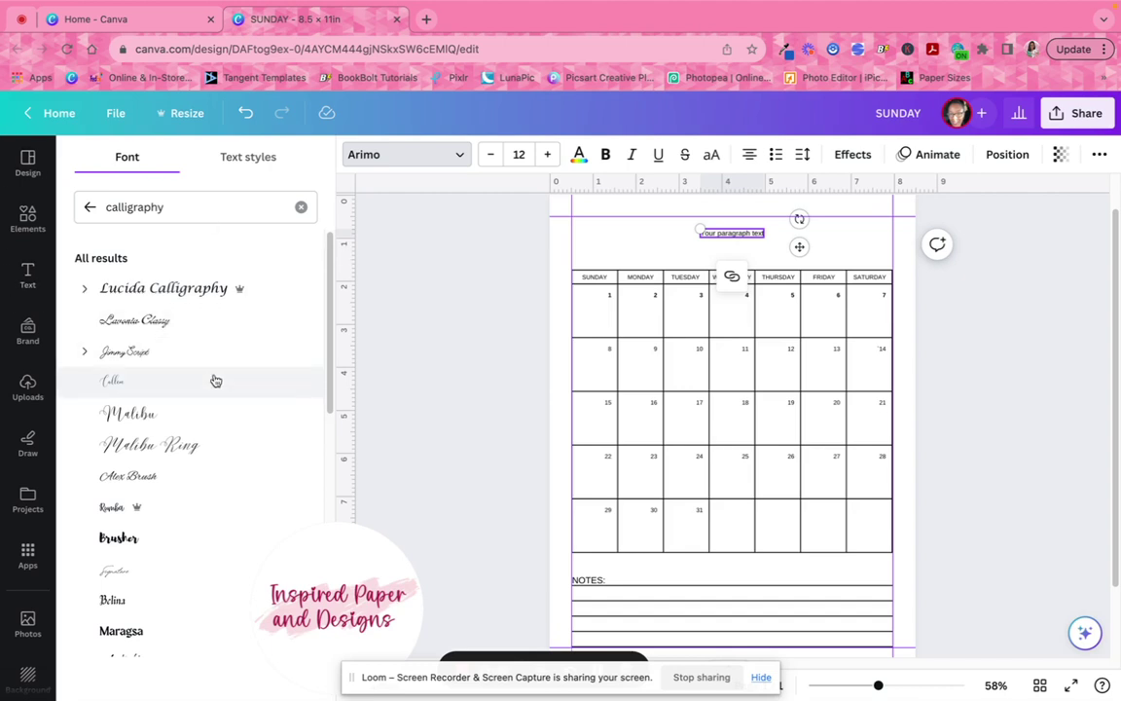
{"action": "scroll", "coordinate": [216, 379], "scroll_direction": "down", "scroll_amount": 3}
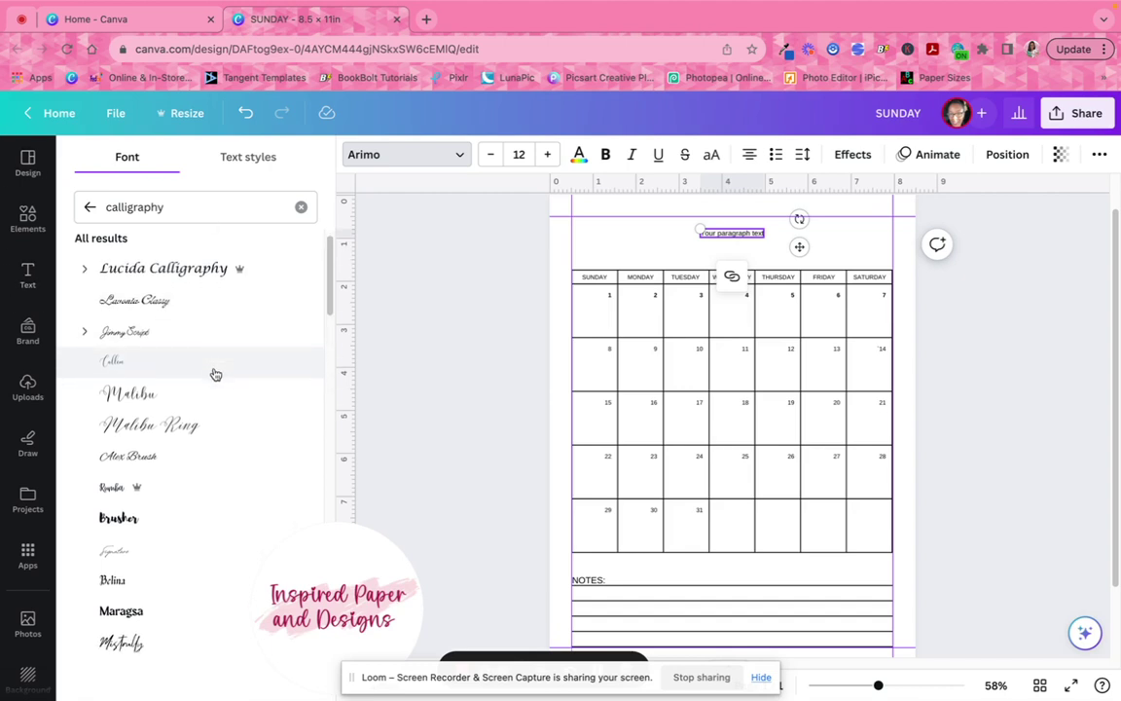
{"action": "scroll", "coordinate": [208, 373], "scroll_direction": "down", "scroll_amount": 5}
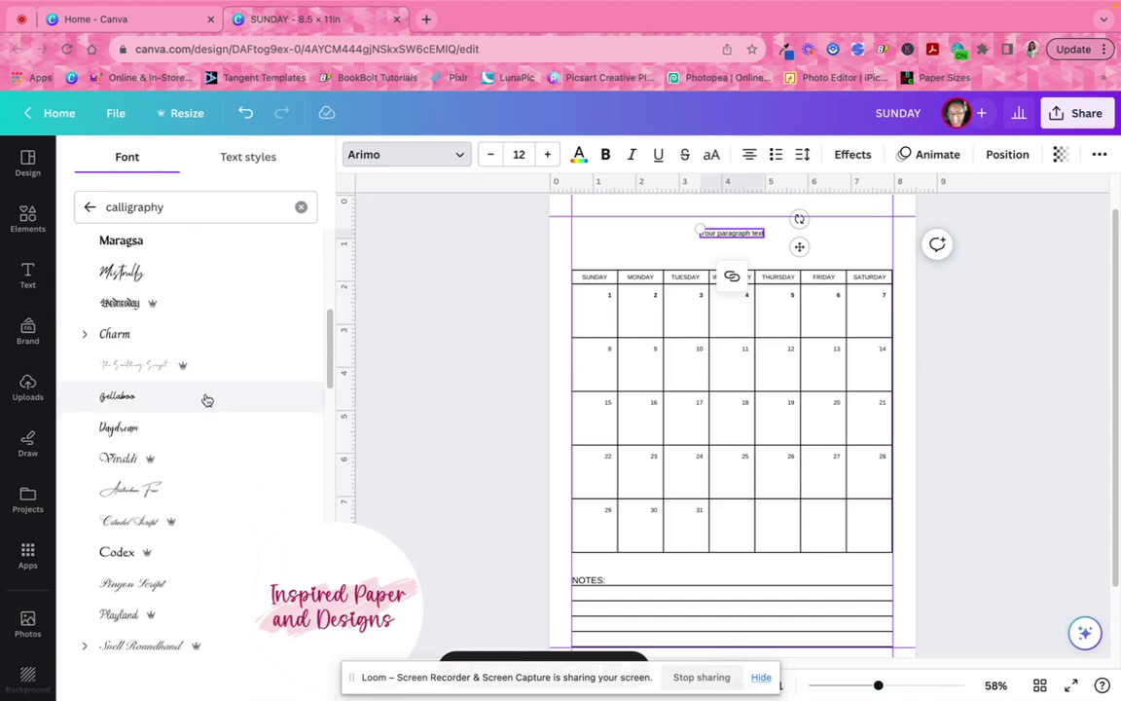
{"action": "scroll", "coordinate": [250, 406], "scroll_direction": "down", "scroll_amount": 1}
{"action": "scroll", "coordinate": [250, 405], "scroll_direction": "down", "scroll_amount": 4}
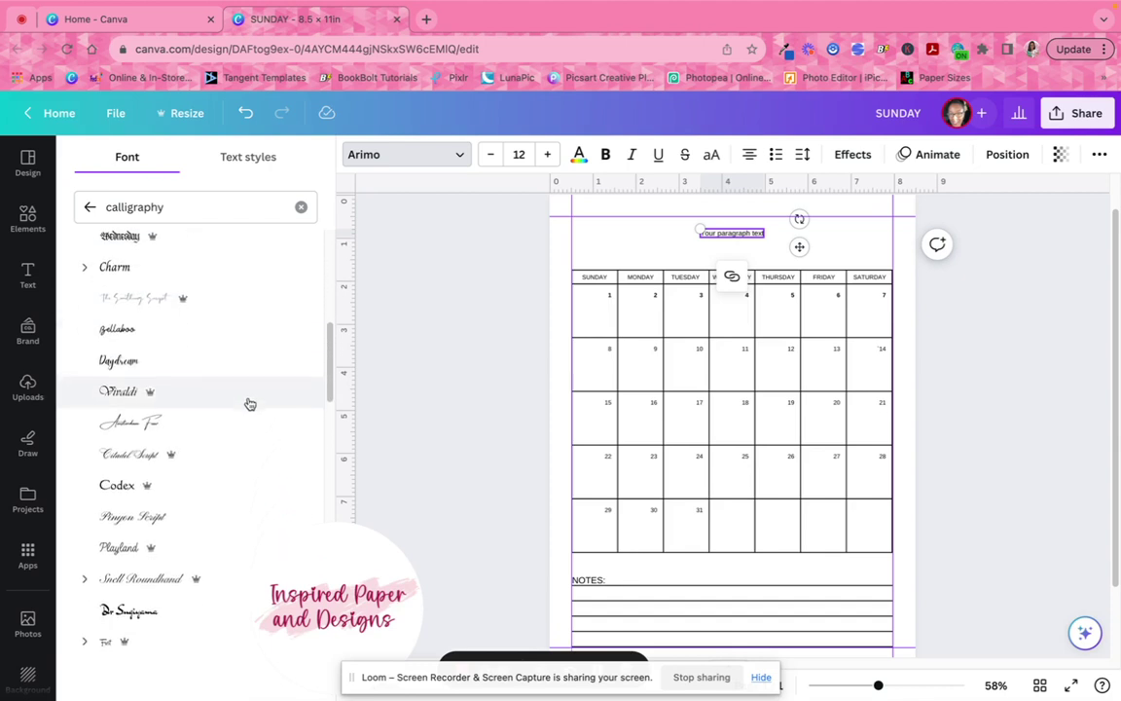
{"action": "scroll", "coordinate": [248, 400], "scroll_direction": "down", "scroll_amount": 8}
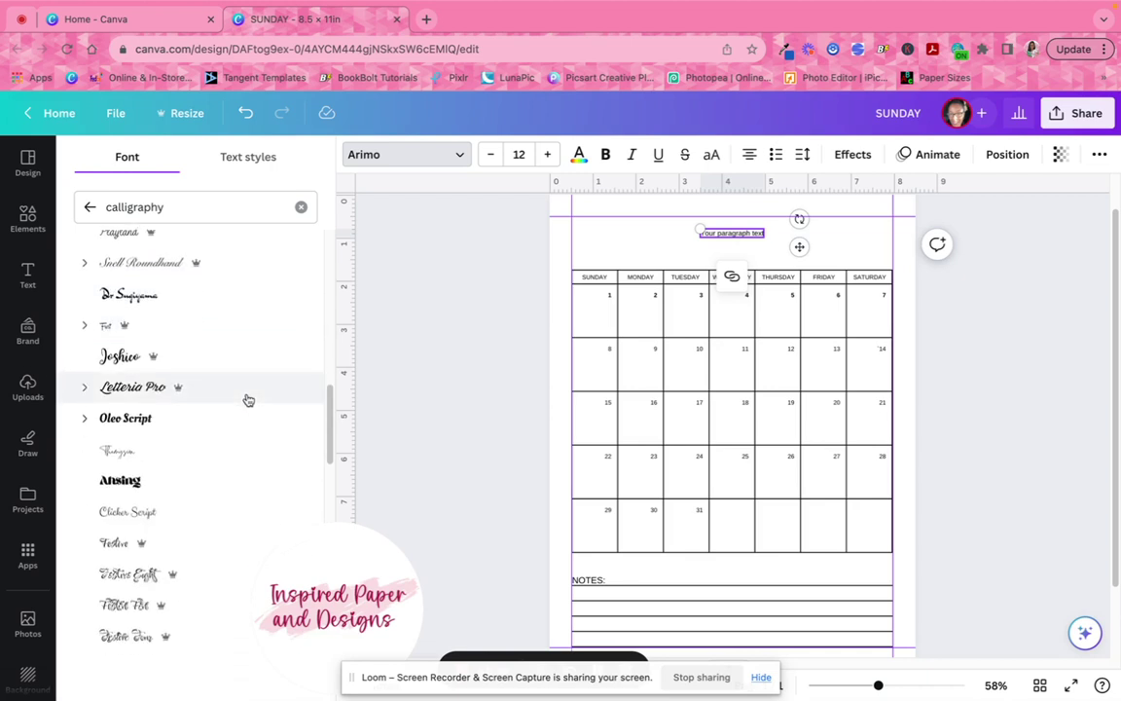
{"action": "scroll", "coordinate": [245, 399], "scroll_direction": "down", "scroll_amount": 6}
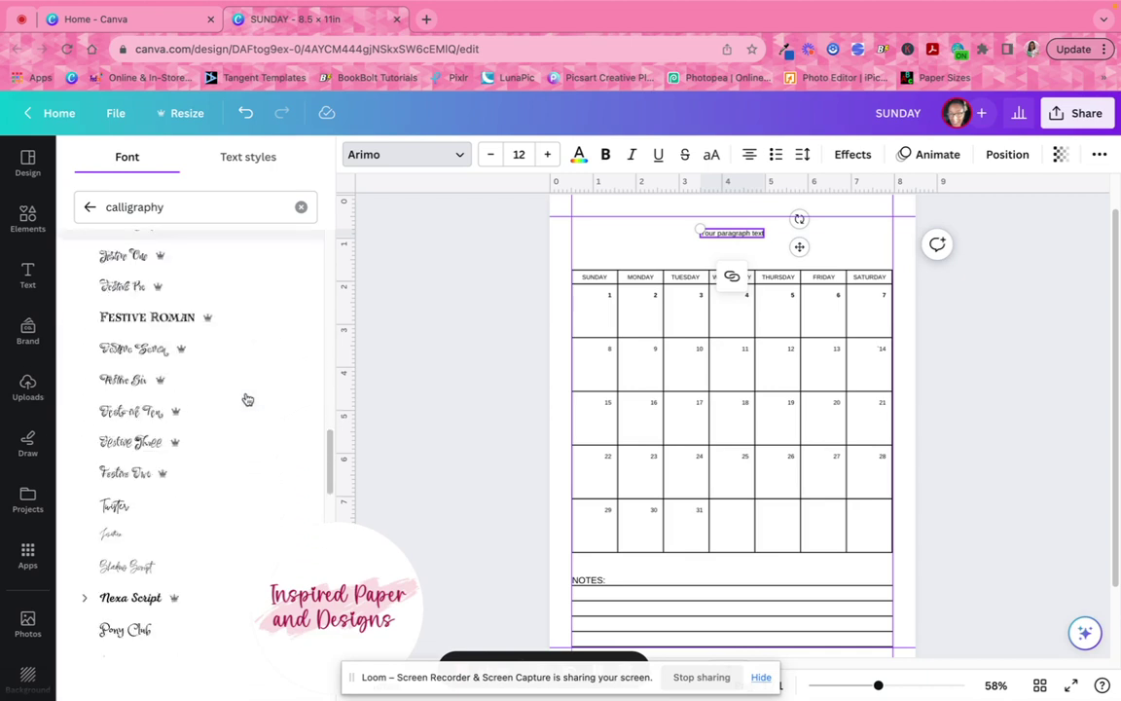
{"action": "scroll", "coordinate": [241, 396], "scroll_direction": "down", "scroll_amount": 1}
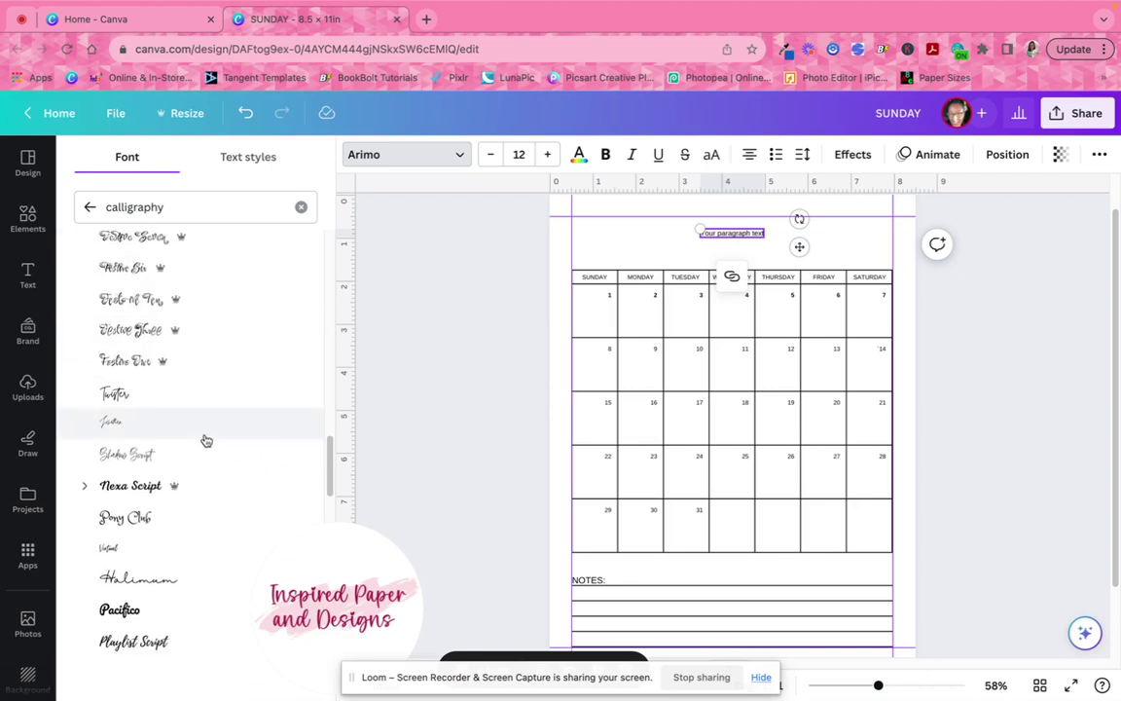
{"action": "scroll", "coordinate": [212, 426], "scroll_direction": "down", "scroll_amount": 2}
{"action": "left_click", "coordinate": [168, 471]}
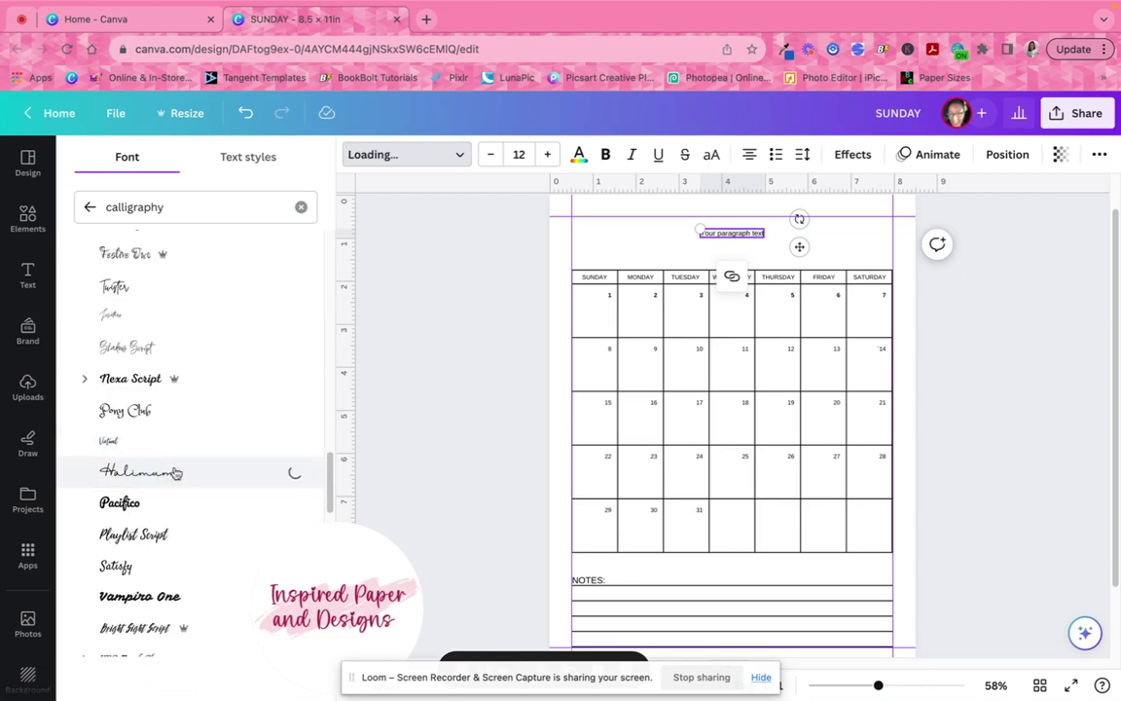
Try the Moontime font on the text above the table
{"action": "scroll", "coordinate": [180, 399], "scroll_direction": "down", "scroll_amount": 5}
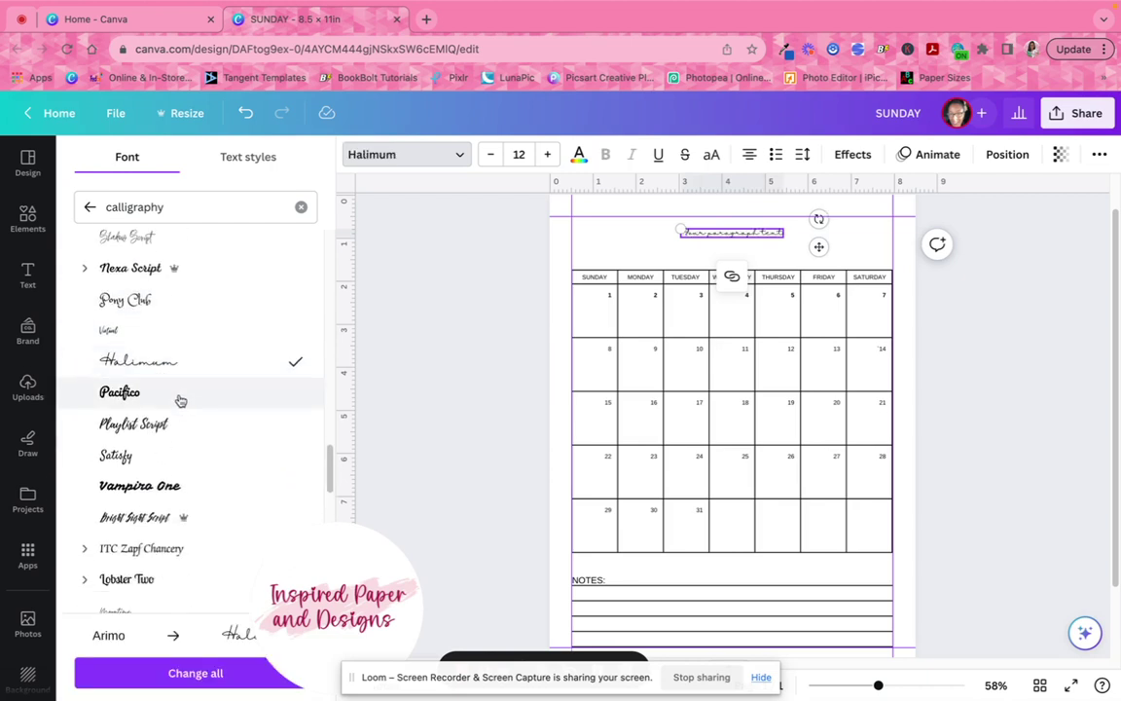
{"action": "scroll", "coordinate": [180, 393], "scroll_direction": "down", "scroll_amount": 1}
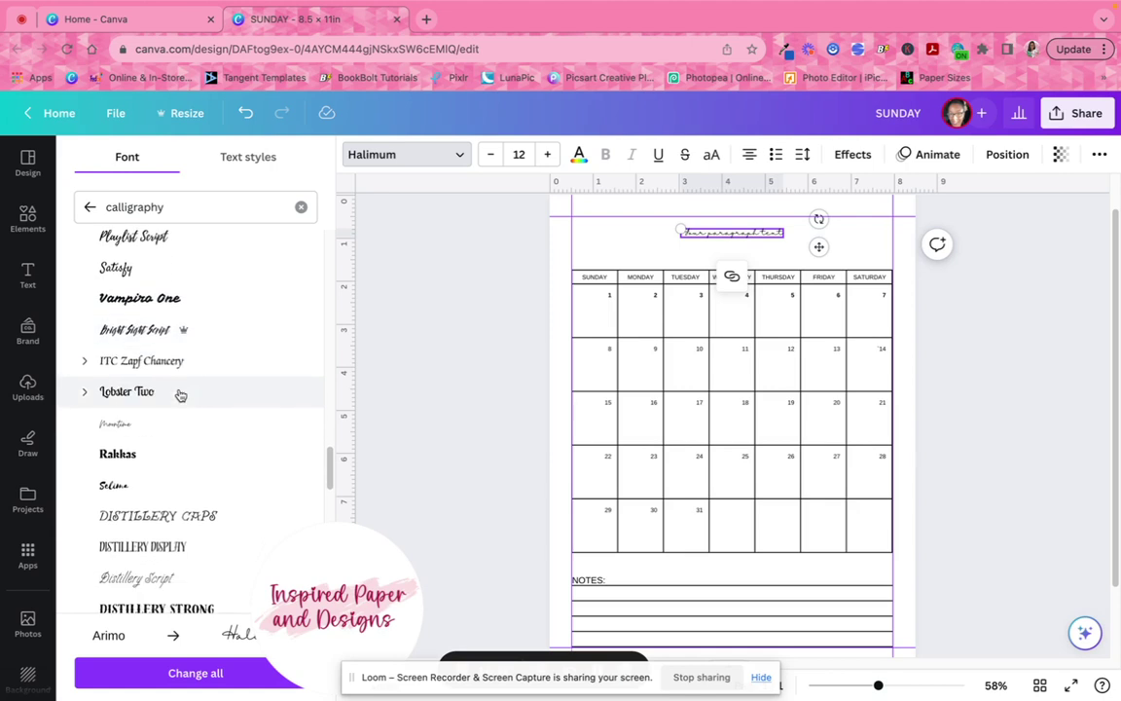
{"action": "left_click", "coordinate": [155, 420]}
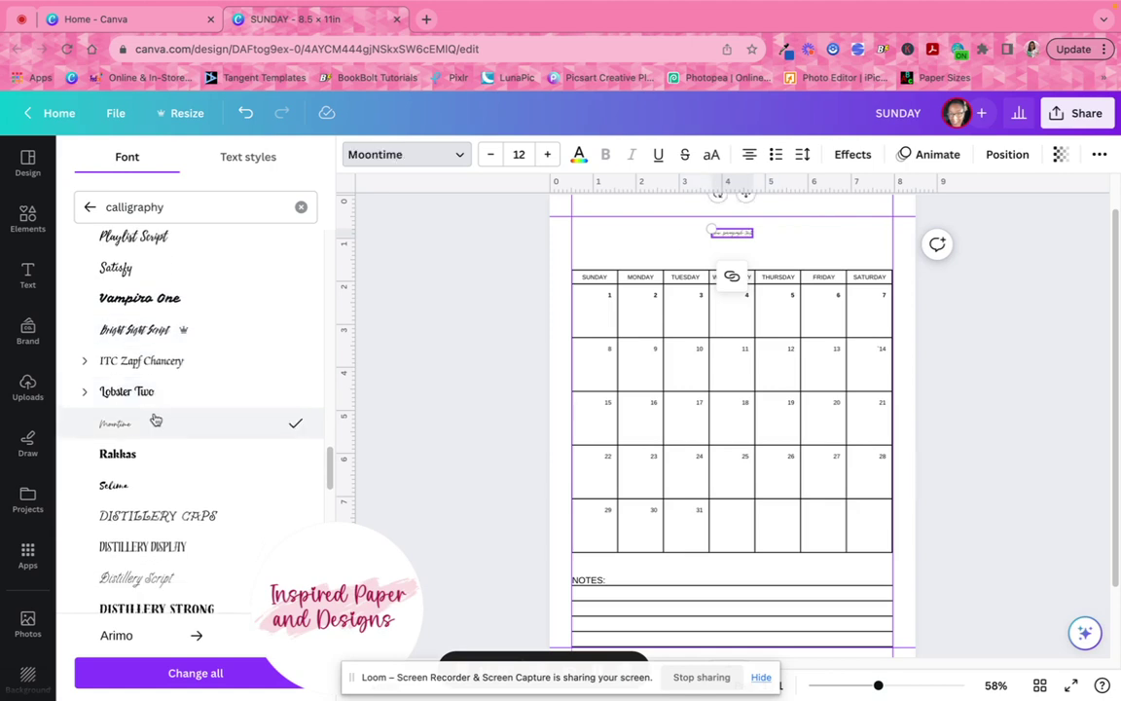
Apply the Sacramento font from the calligraphy results to the text above the table
{"action": "scroll", "coordinate": [156, 419], "scroll_direction": "down", "scroll_amount": 6}
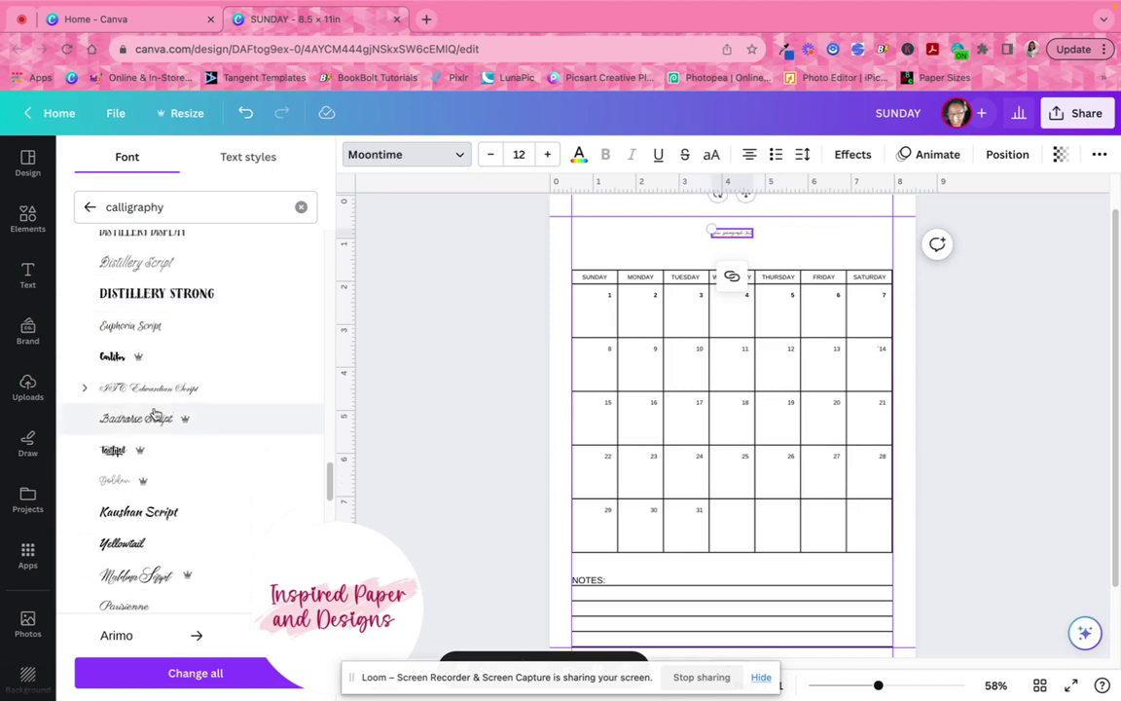
{"action": "scroll", "coordinate": [176, 368], "scroll_direction": "down", "scroll_amount": 3}
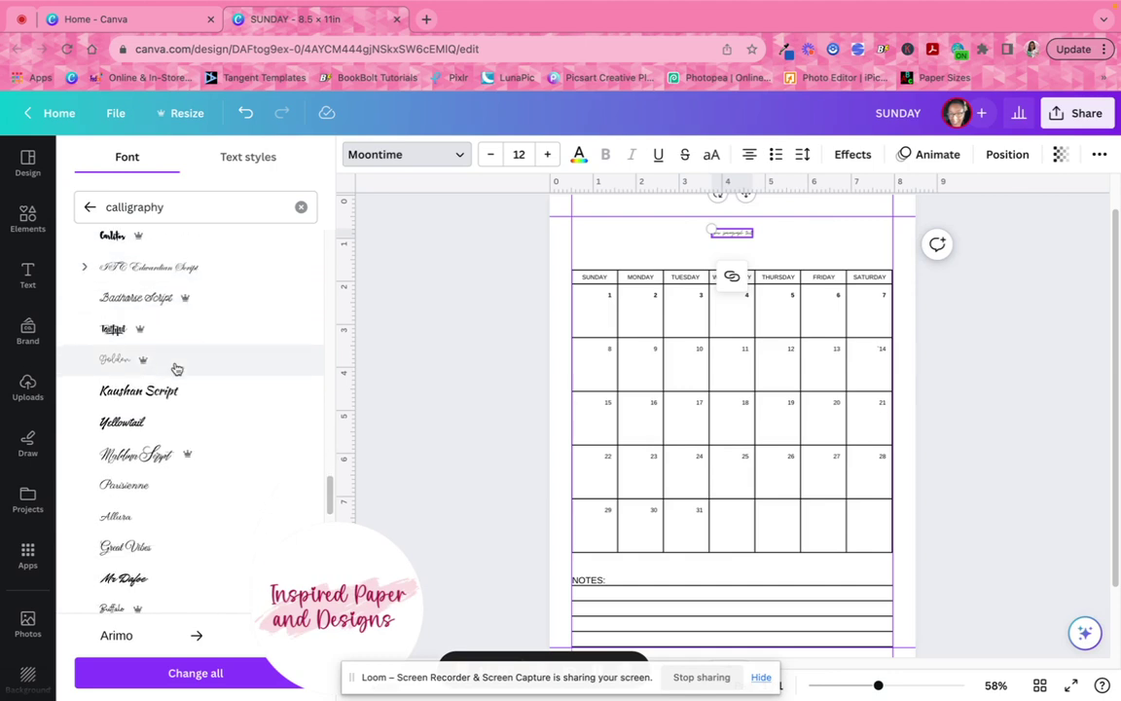
{"action": "scroll", "coordinate": [176, 368], "scroll_direction": "down", "scroll_amount": 4}
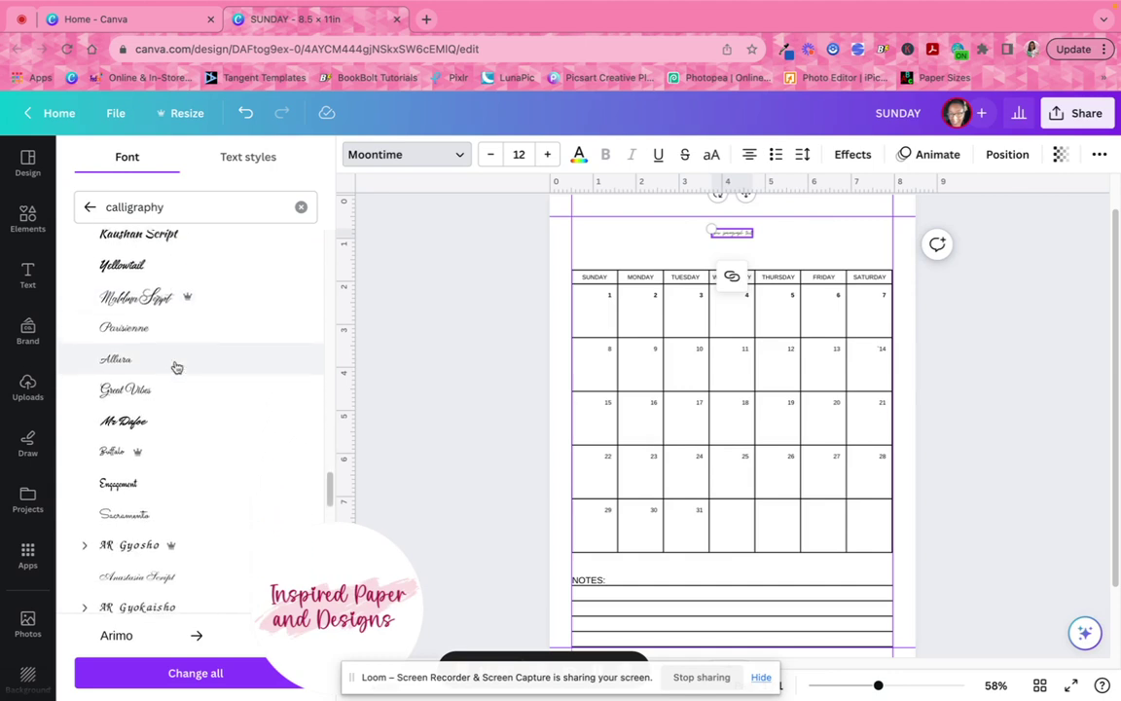
{"action": "left_click", "coordinate": [178, 499]}
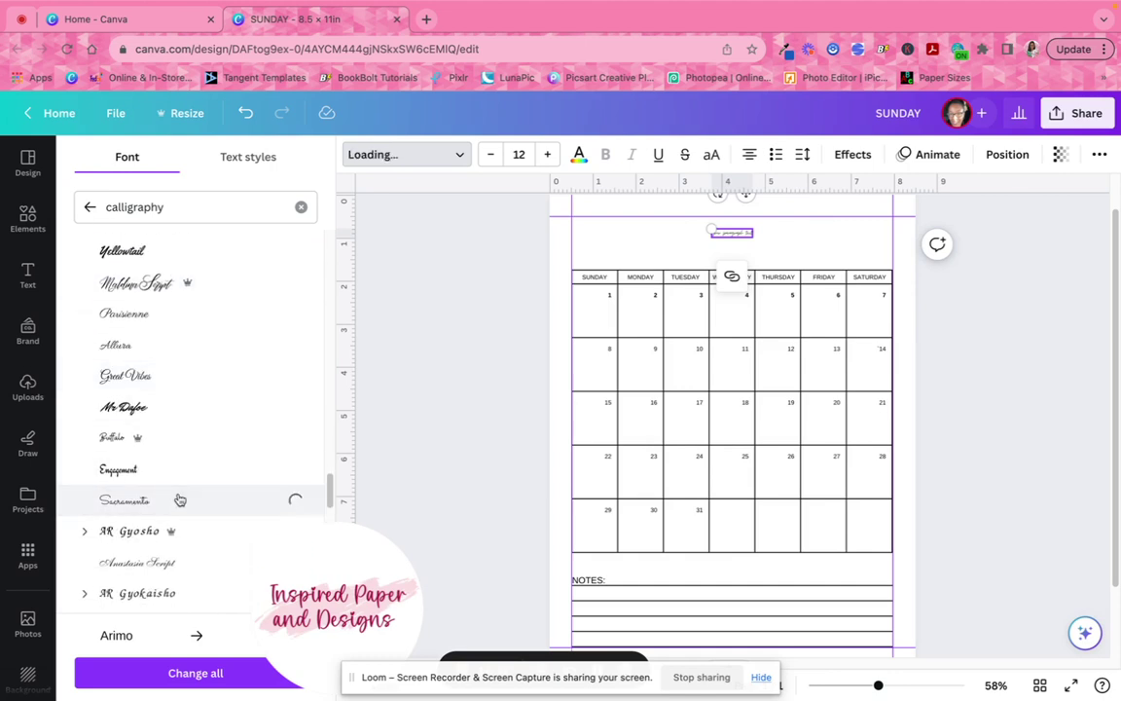
Replace the placeholder text with "January", enlarge it to about size 77.5 and deselect it
{"action": "double_click", "coordinate": [740, 234]}
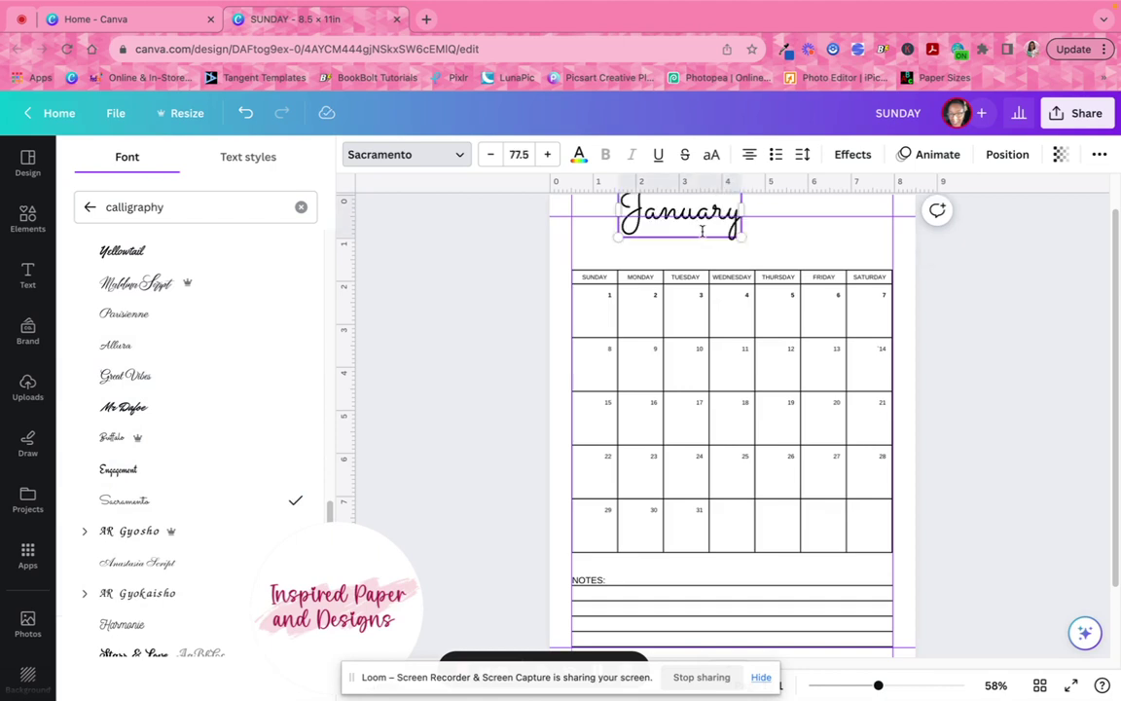
{"action": "key", "text": "Escape"}
{"action": "left_click", "coordinate": [905, 275]}
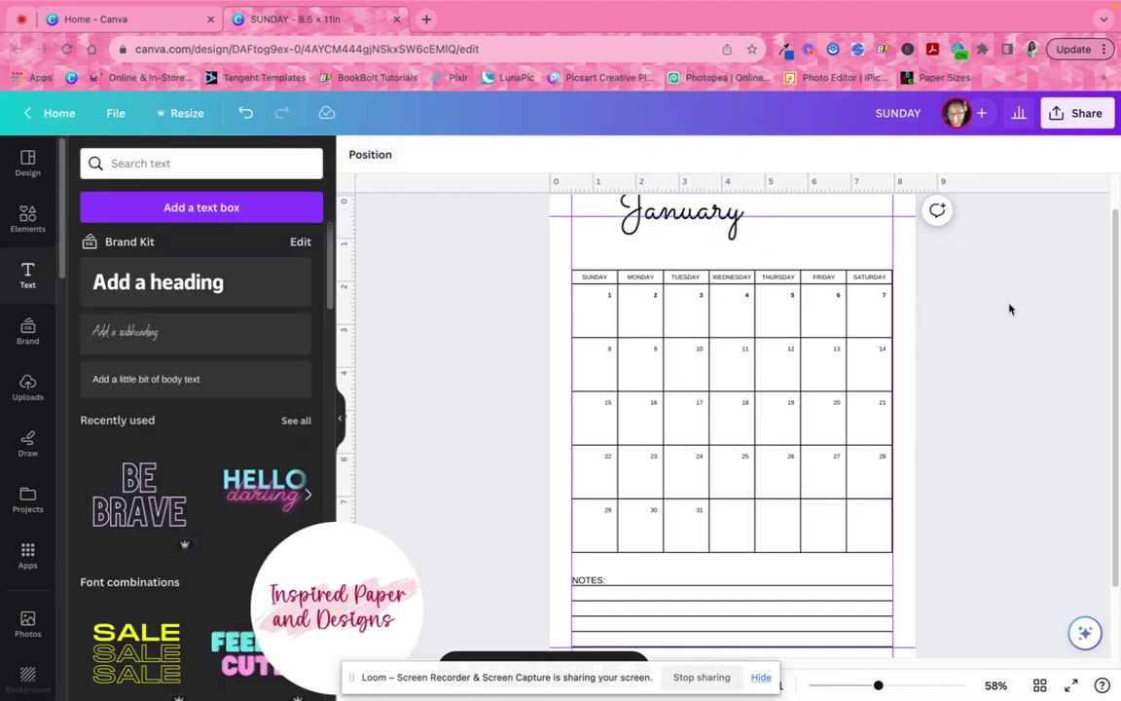
Place the January title between the top margin guide and the table, and set its font size to 70
{"action": "scroll", "coordinate": [1000, 365], "scroll_direction": "down", "scroll_amount": 3}
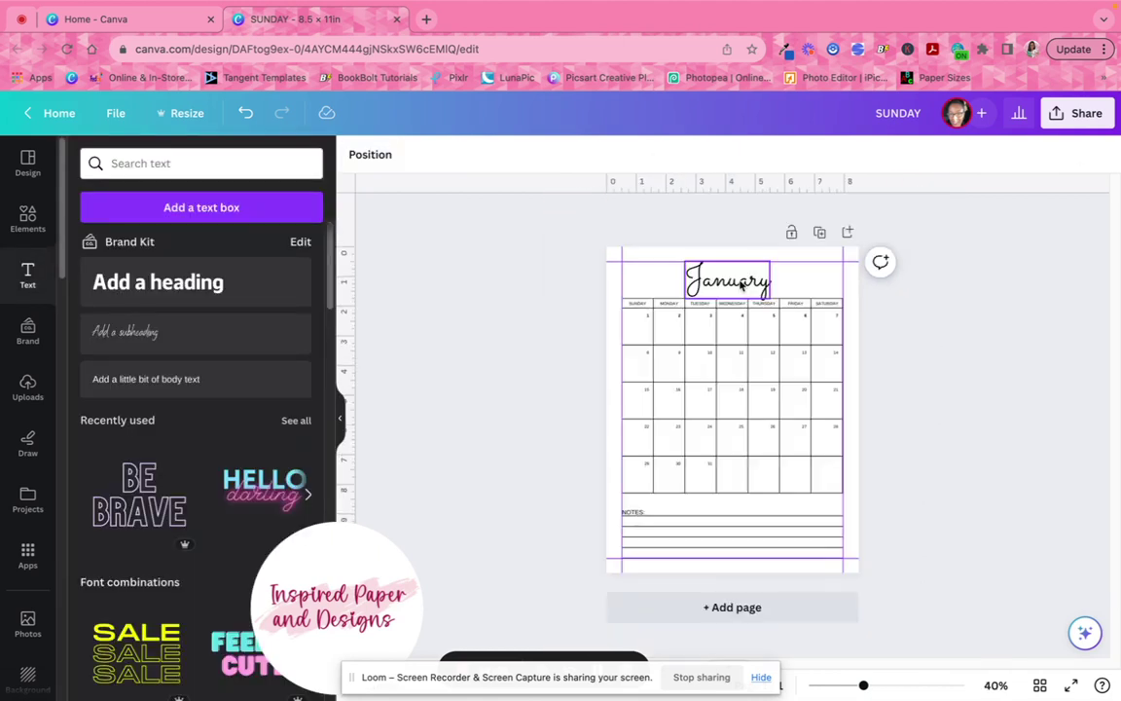
{"action": "left_click", "coordinate": [727, 280]}
{"action": "left_click", "coordinate": [518, 153]}
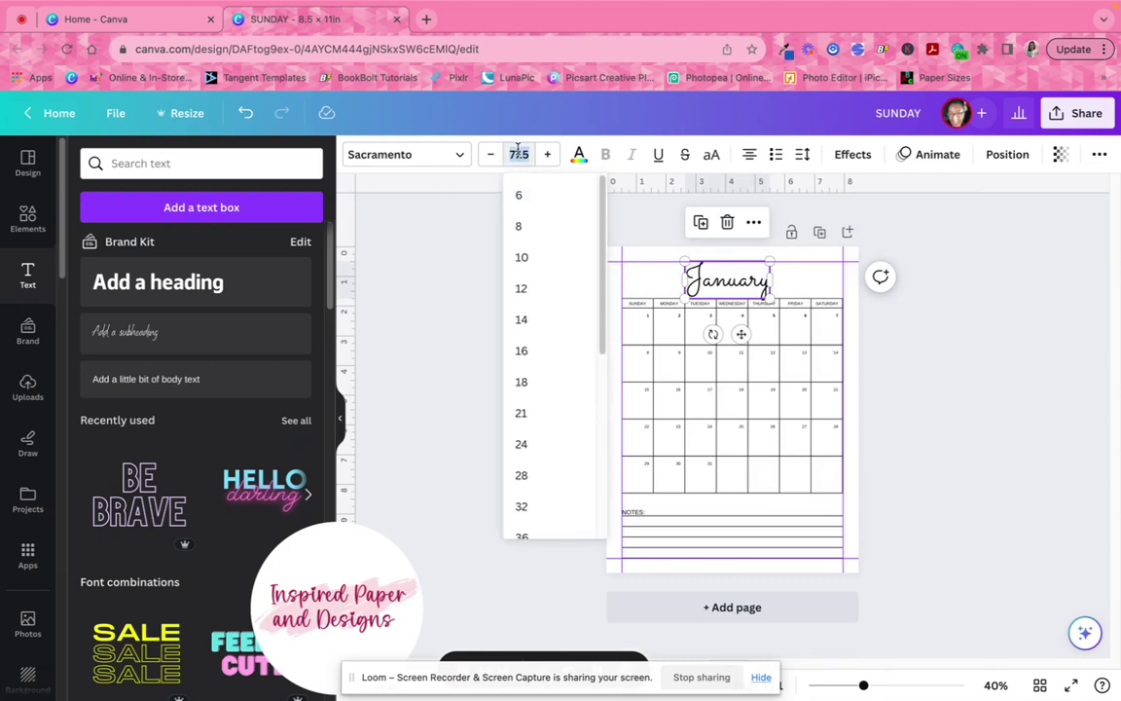
{"action": "type", "text": "78"}
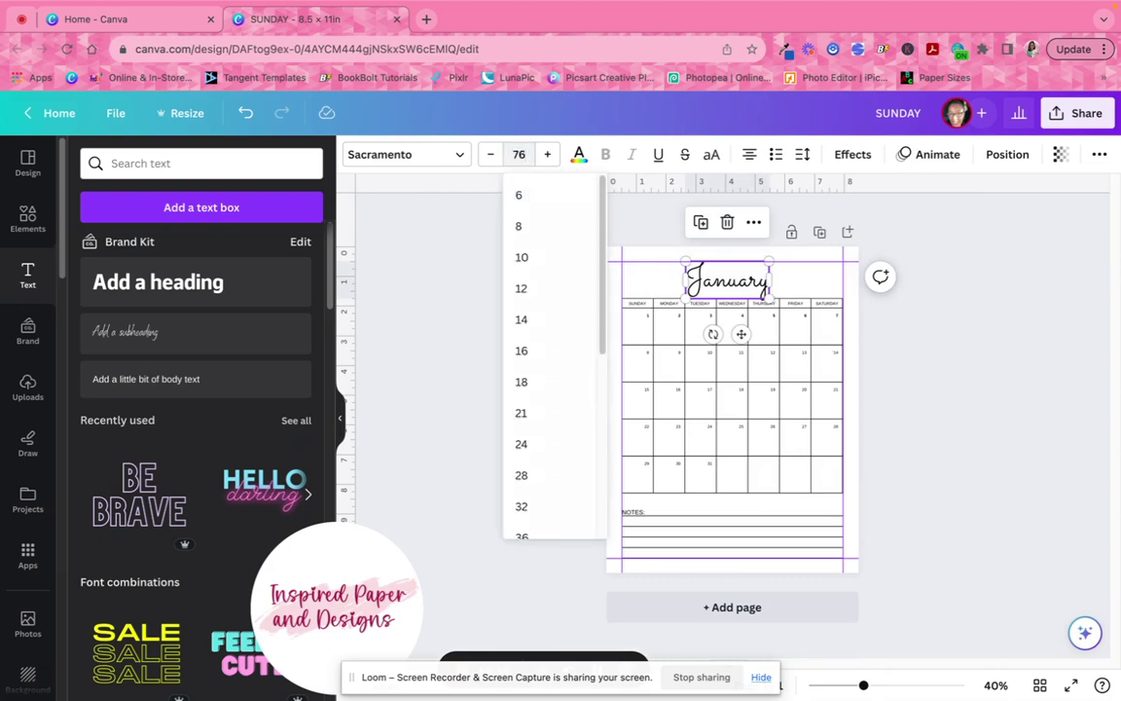
{"action": "key", "text": "Escape"}
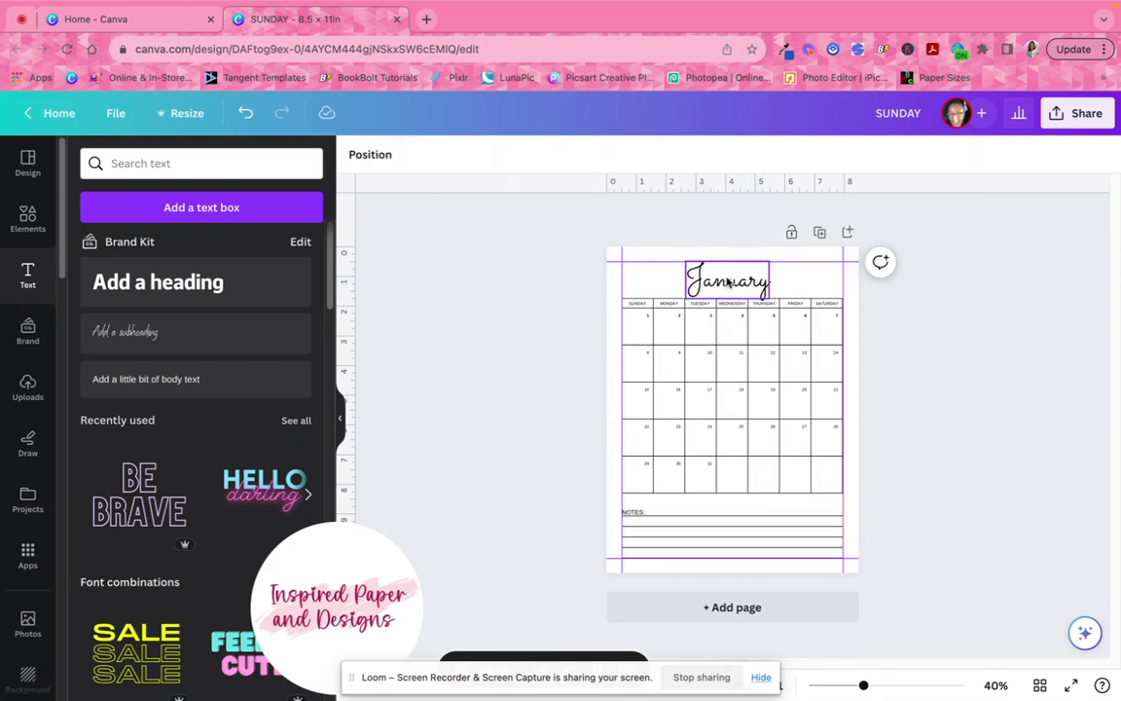
{"action": "left_click", "coordinate": [693, 277]}
{"action": "left_click", "coordinate": [949, 355]}
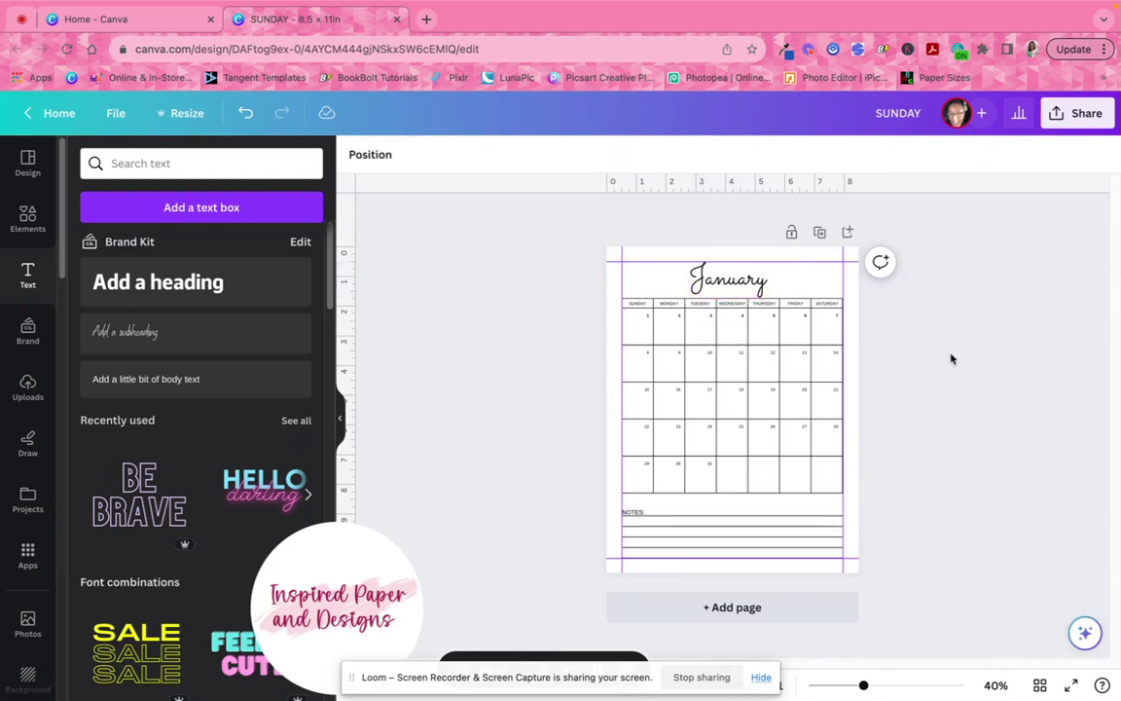
Widen the January title's text box to the left and right margin guides so the title is centred over the table
{"action": "left_click", "coordinate": [753, 279]}
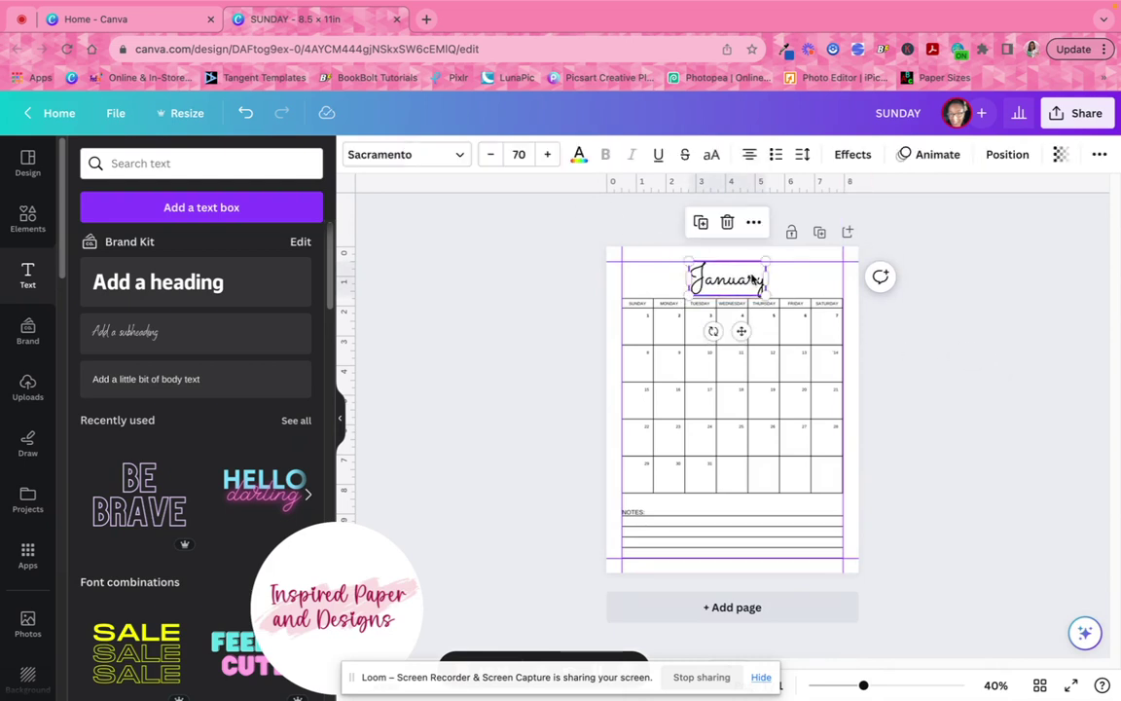
{"action": "left_click_drag", "start_coordinate": [766, 279], "coordinate": [843, 278]}
{"action": "left_click_drag", "start_coordinate": [687, 277], "coordinate": [622, 279]}
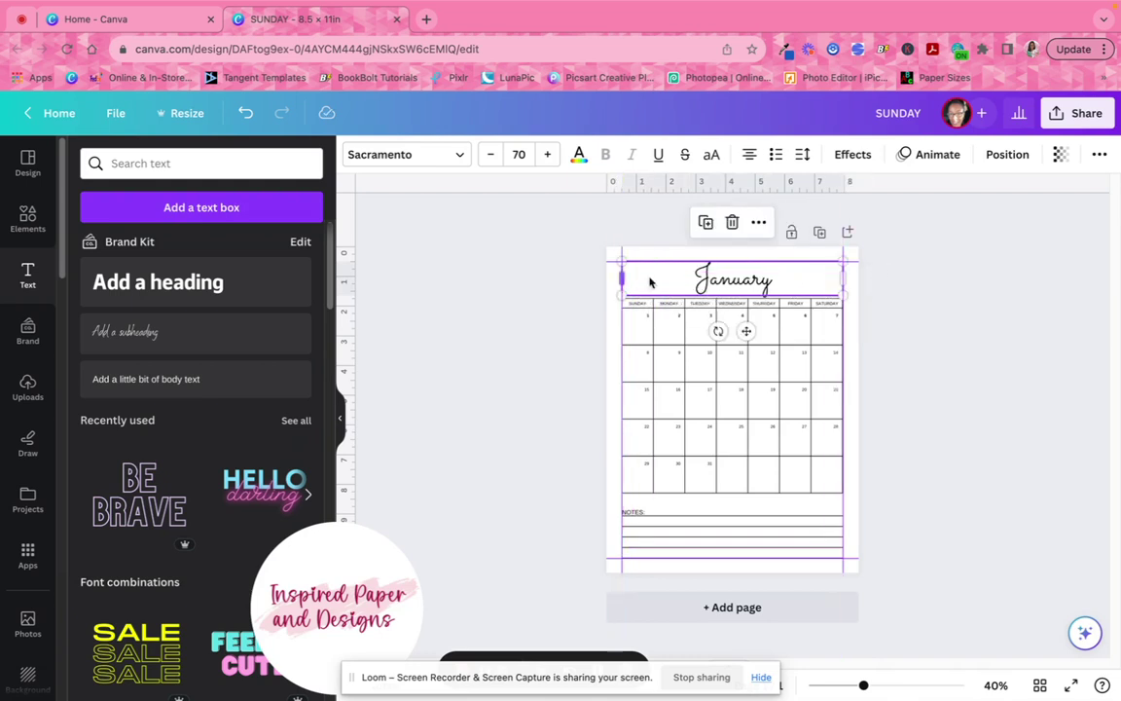
{"action": "left_click", "coordinate": [933, 336]}
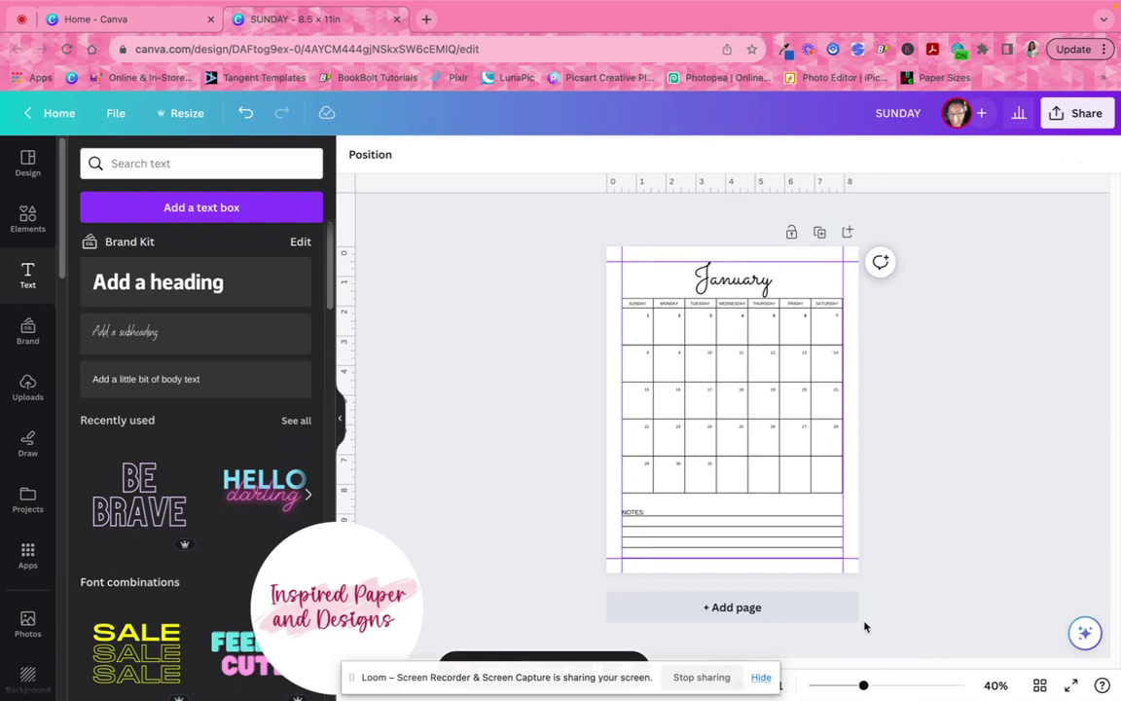
Duplicate the SUNDAY label, move the copy above the table and change its text to "2023"
{"action": "left_click_drag", "start_coordinate": [862, 687], "coordinate": [885, 686]}
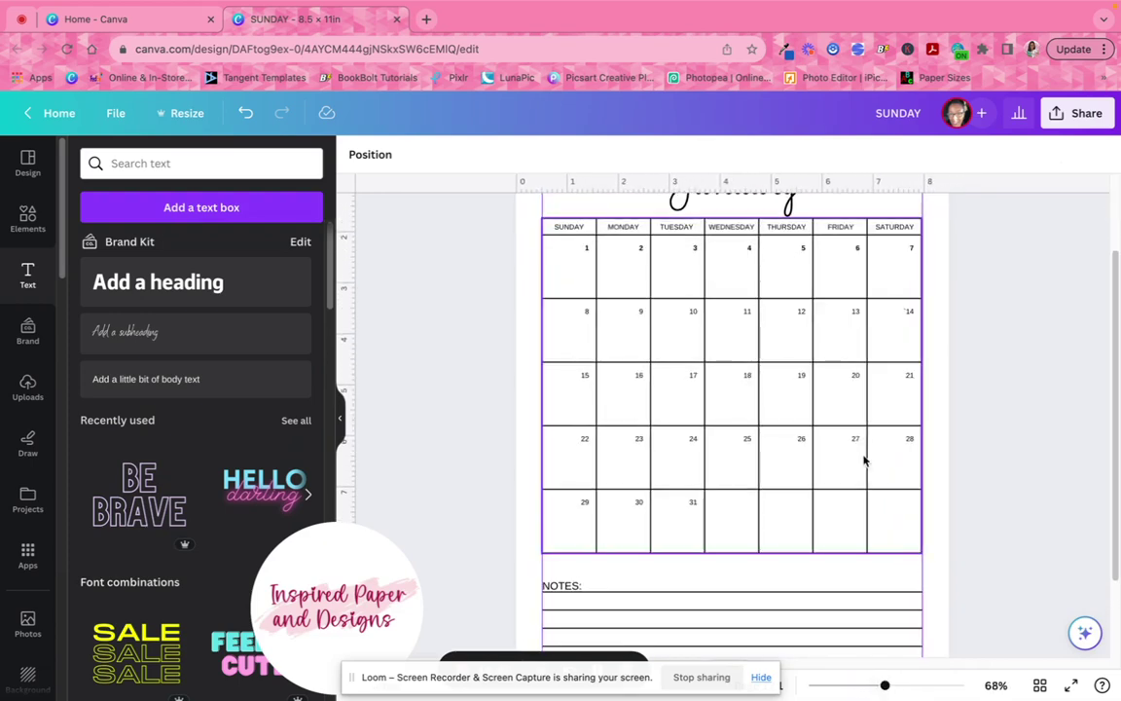
{"action": "scroll", "coordinate": [856, 445], "scroll_direction": "up", "scroll_amount": 1}
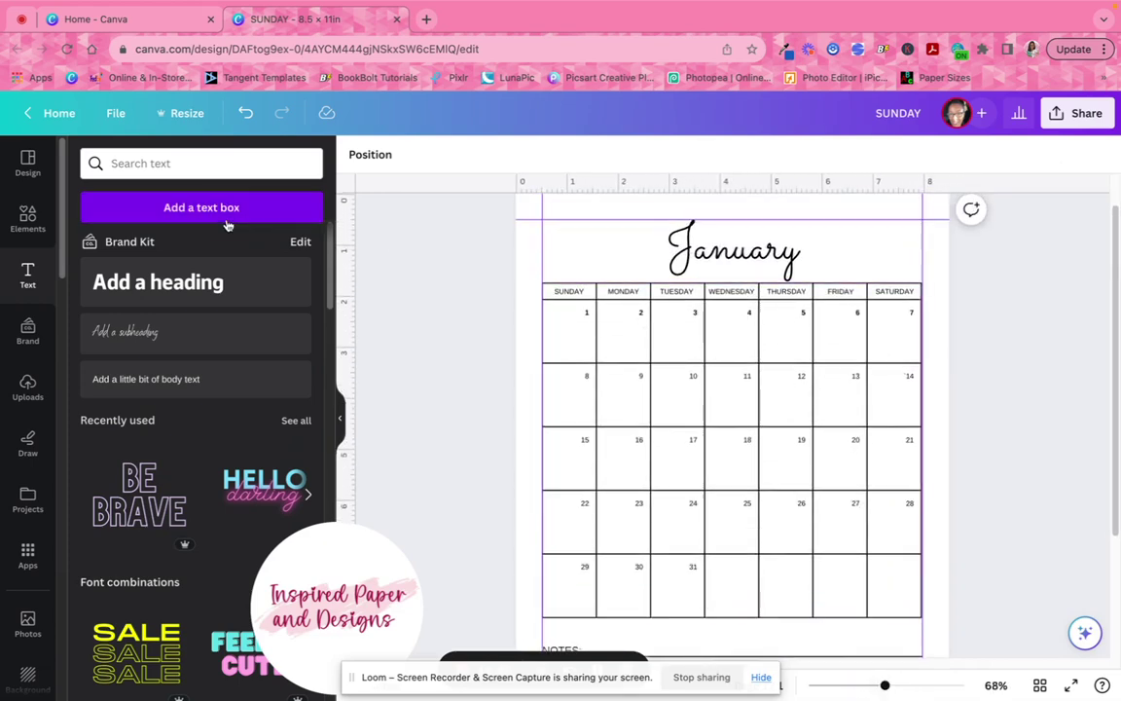
{"action": "left_click", "coordinate": [578, 294]}
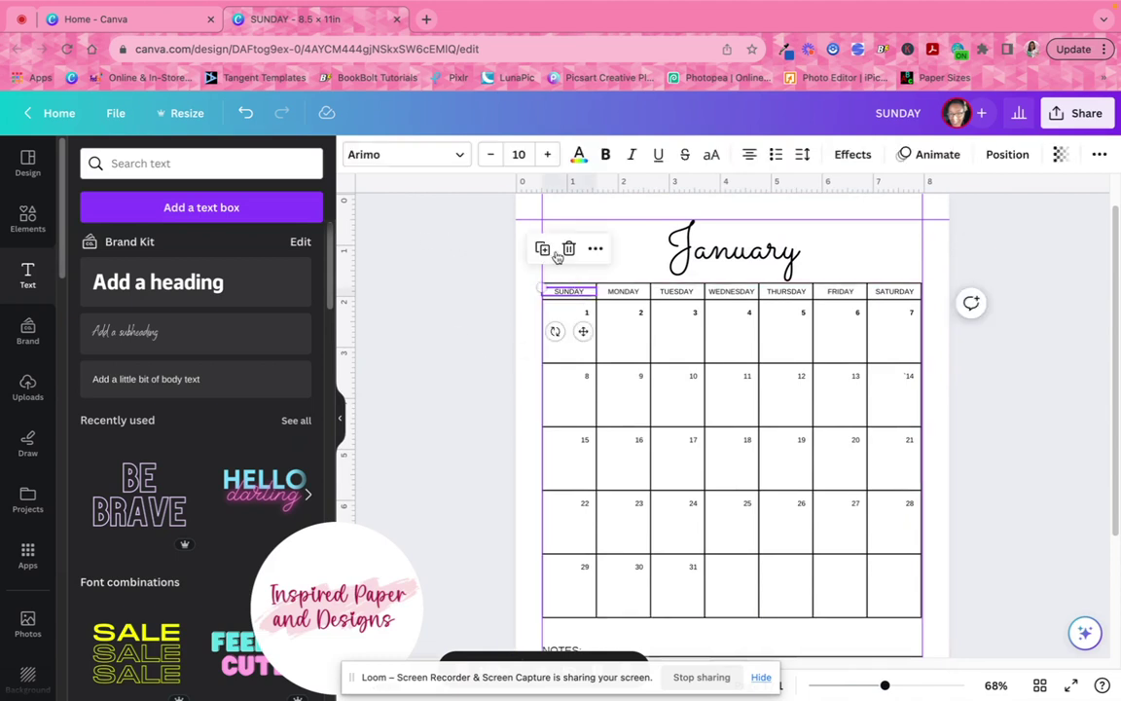
{"action": "left_click_drag", "start_coordinate": [591, 338], "coordinate": [609, 292]}
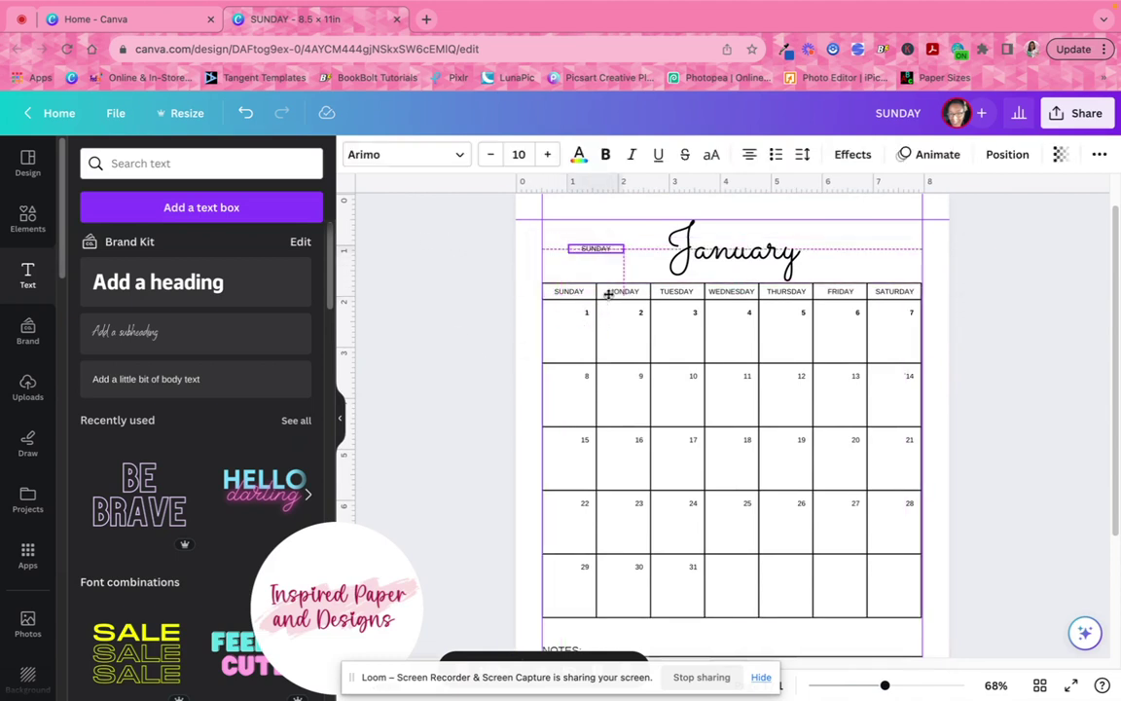
{"action": "double_click", "coordinate": [596, 247]}
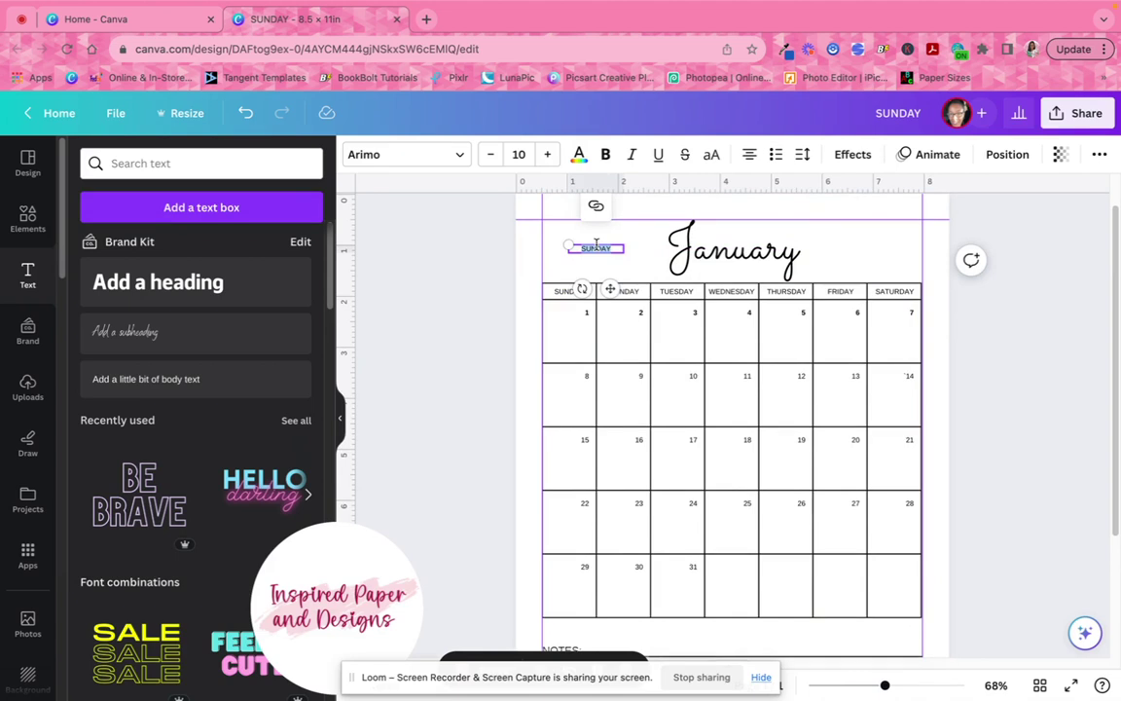
{"action": "type", "text": "2023"}
Enlarge the "2023" text, place it centred directly beneath the January title and deselect it
{"action": "left_click", "coordinate": [548, 154]}
{"action": "left_click", "coordinate": [548, 153]}
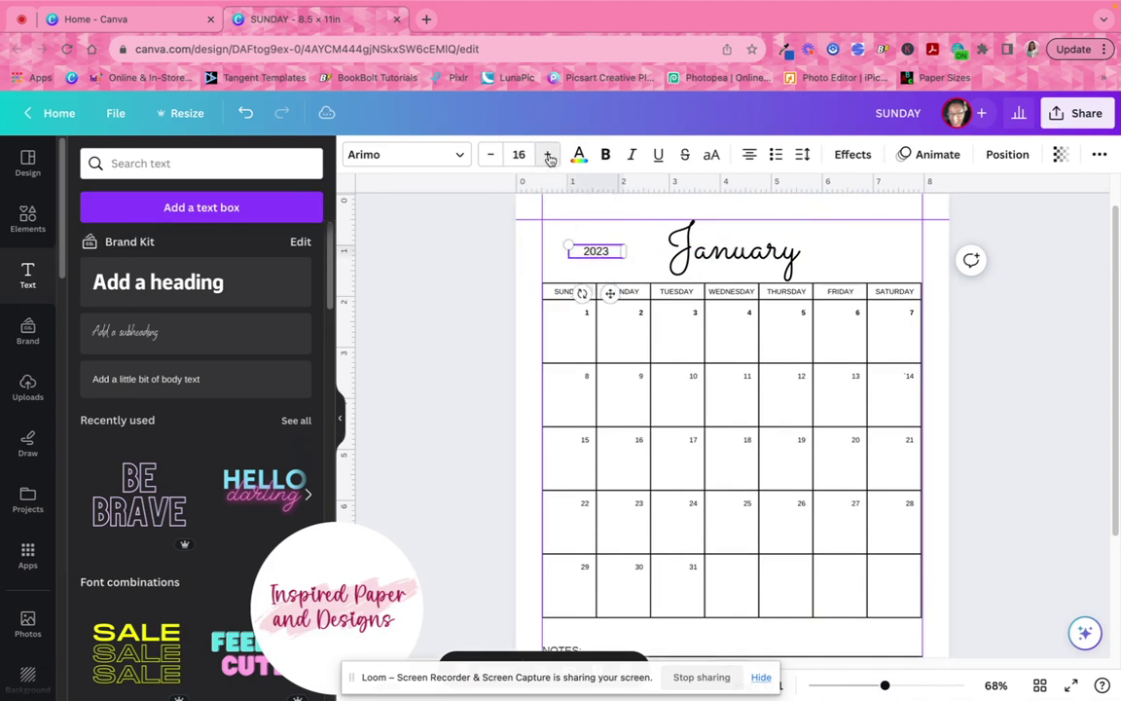
{"action": "left_click", "coordinate": [548, 154]}
{"action": "left_click_drag", "start_coordinate": [610, 296], "coordinate": [752, 277]}
{"action": "left_click", "coordinate": [749, 272]}
{"action": "left_click", "coordinate": [755, 273]}
{"action": "left_click", "coordinate": [1016, 347]}
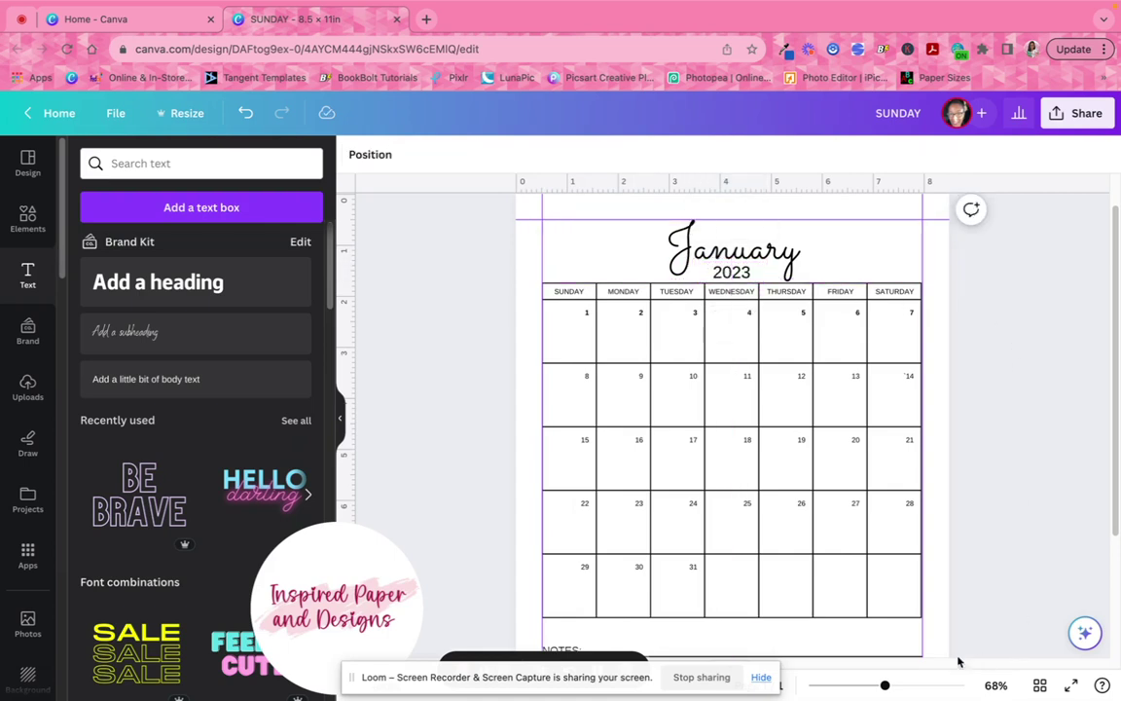
{"action": "left_click_drag", "start_coordinate": [886, 687], "coordinate": [874, 685]}
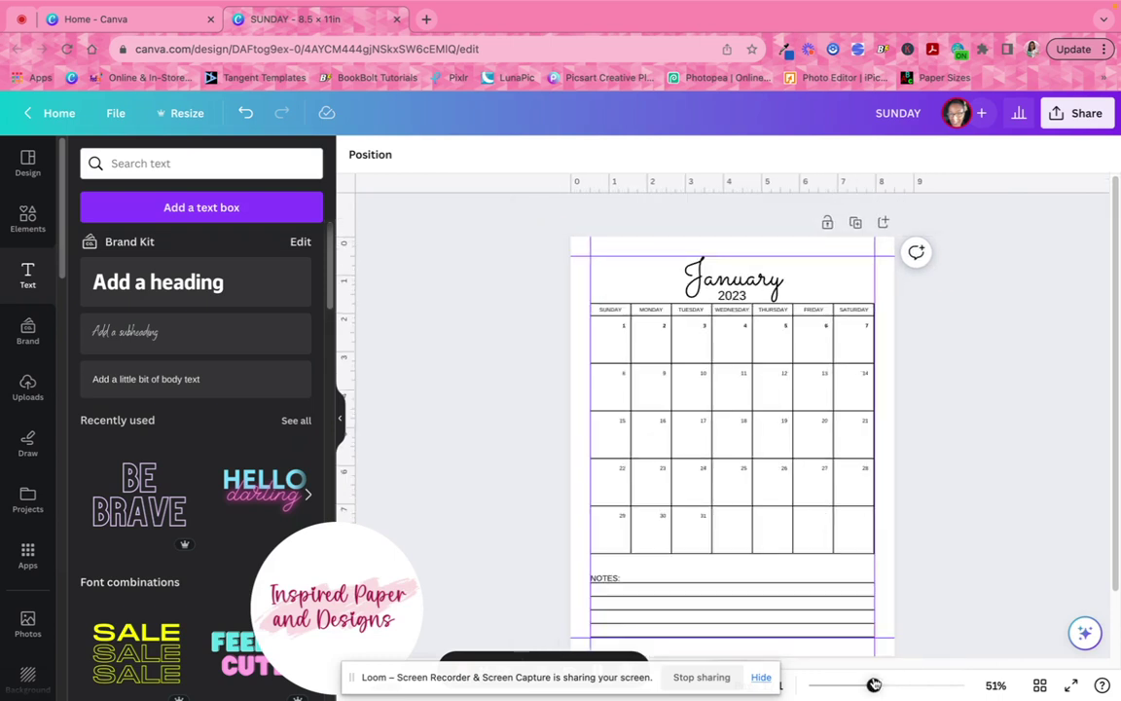
{"action": "scroll", "coordinate": [987, 436], "scroll_direction": "down", "scroll_amount": 1}
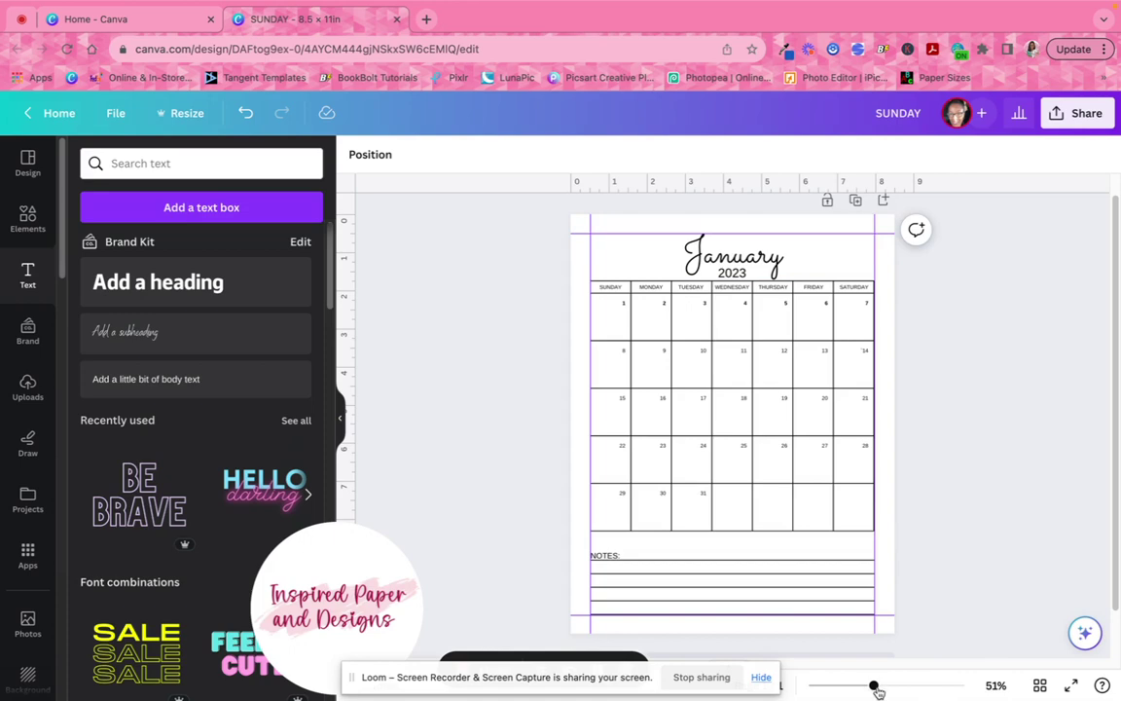
{"action": "left_click_drag", "start_coordinate": [876, 690], "coordinate": [885, 686]}
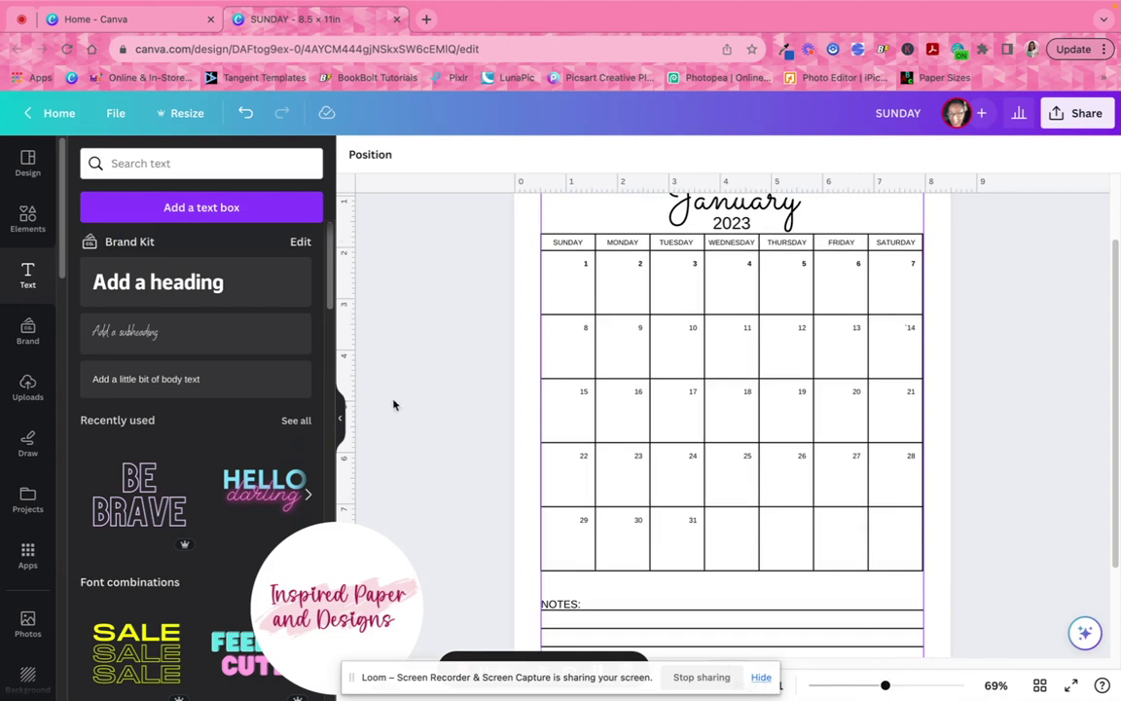
{"action": "left_click_drag", "start_coordinate": [368, 566], "coordinate": [188, 522]}
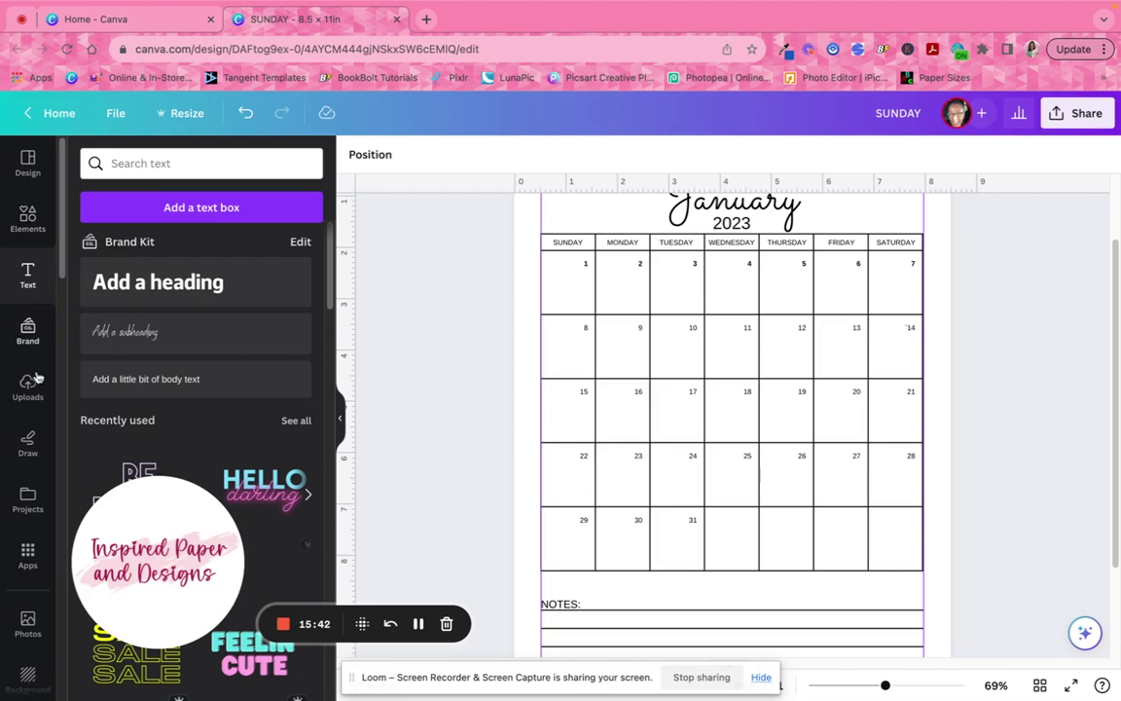
Add a square from the shapes library and resize it into a bar covering the table's weekday header row
{"action": "left_click", "coordinate": [28, 218]}
{"action": "left_click", "coordinate": [278, 166]}
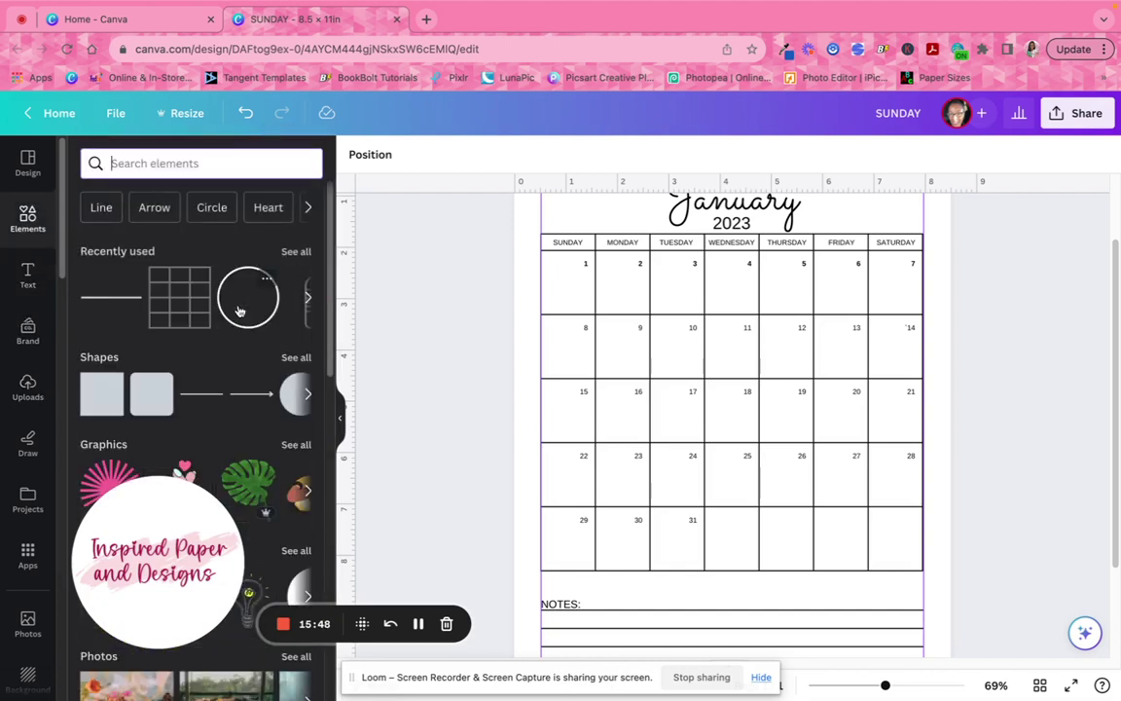
{"action": "left_click", "coordinate": [296, 357]}
{"action": "left_click", "coordinate": [97, 431]}
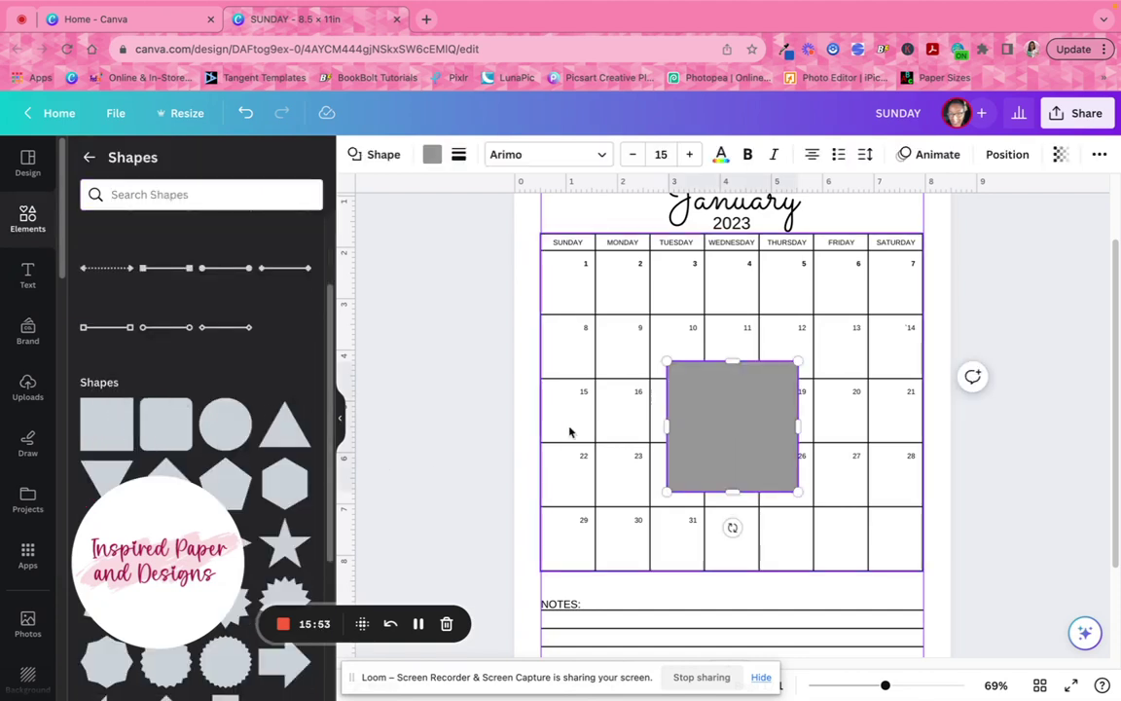
{"action": "left_click", "coordinate": [904, 488]}
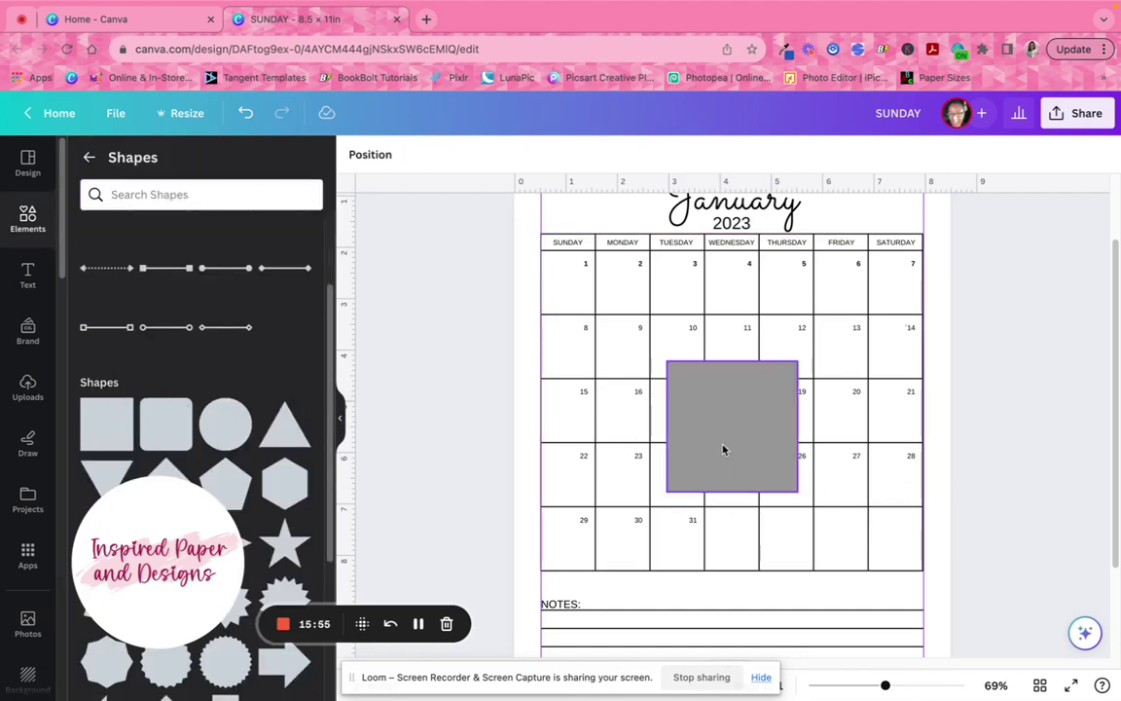
{"action": "left_click_drag", "start_coordinate": [716, 439], "coordinate": [590, 313]}
{"action": "left_click_drag", "start_coordinate": [604, 365], "coordinate": [923, 249]}
Fill the bar over the weekday header row with the yellow-to-pink gradient
{"action": "left_click", "coordinate": [433, 156]}
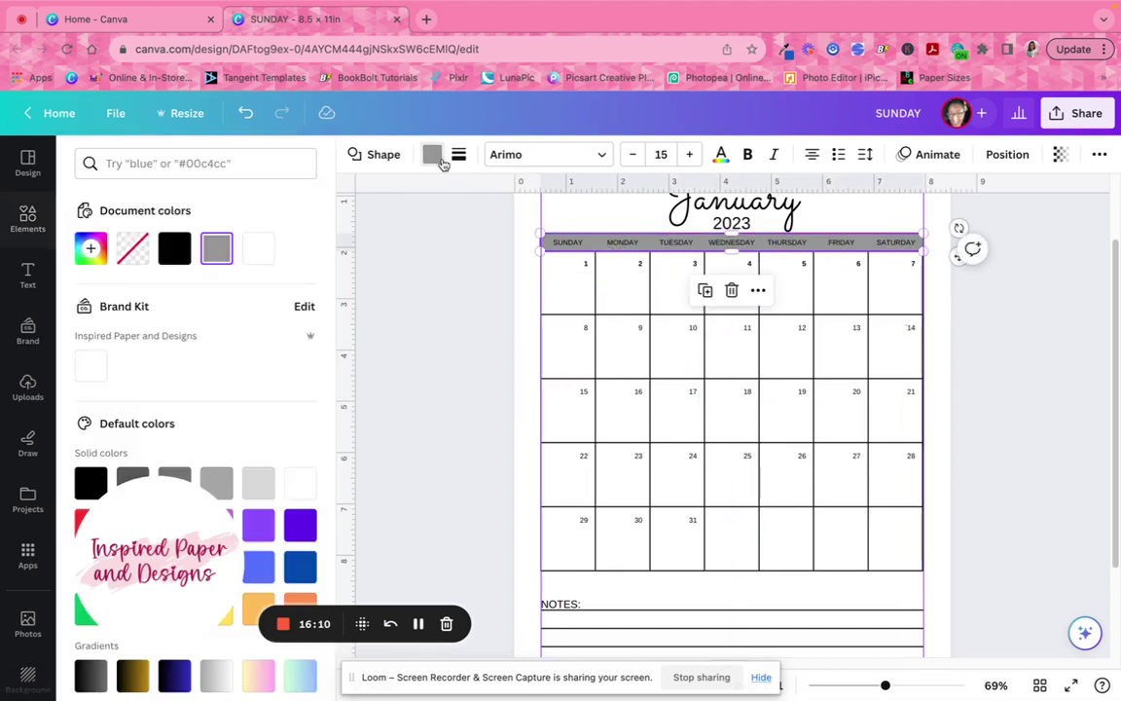
{"action": "scroll", "coordinate": [230, 364], "scroll_direction": "down", "scroll_amount": 3}
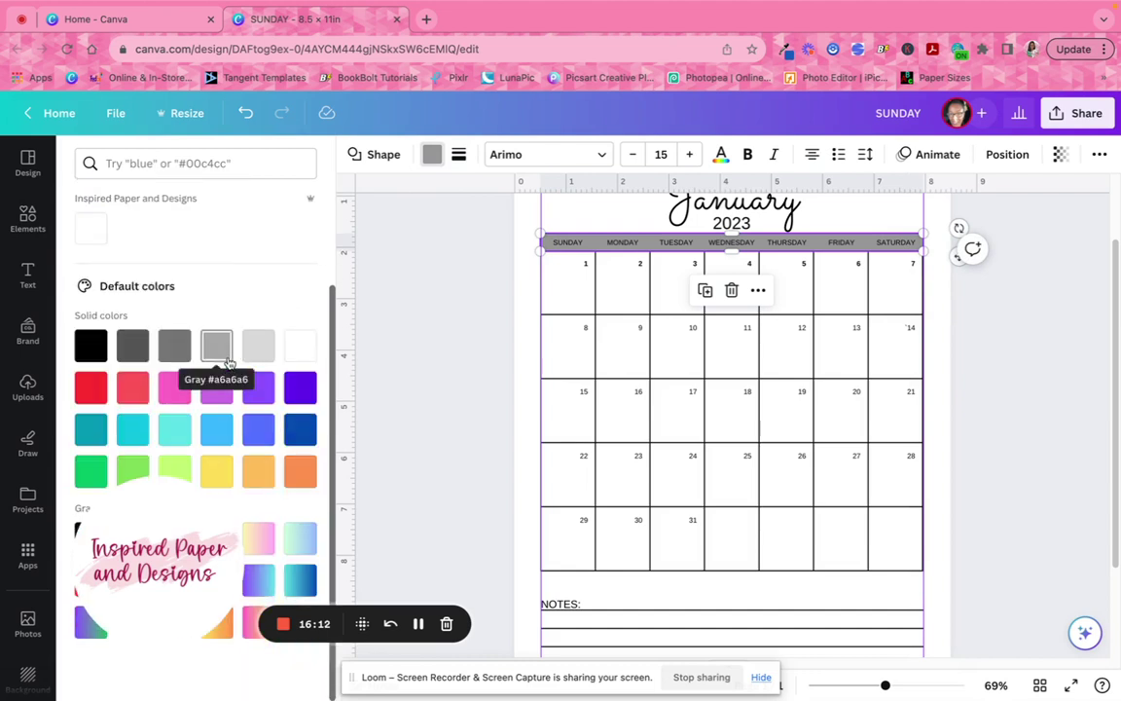
{"action": "left_click", "coordinate": [259, 541]}
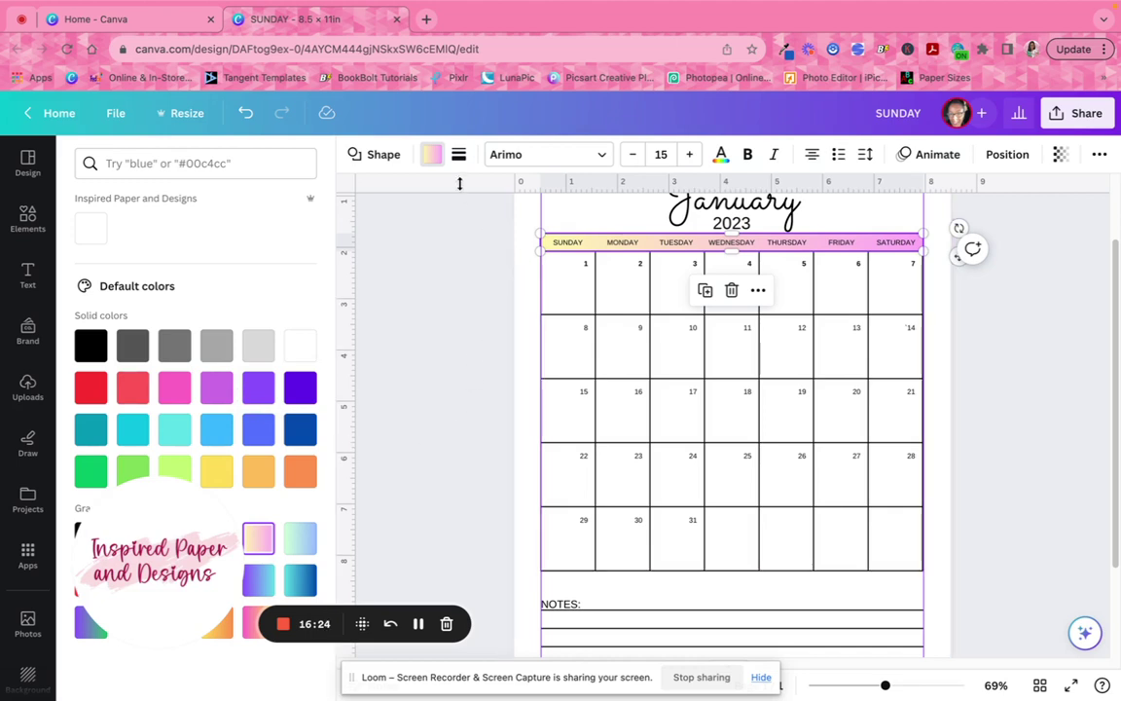
Try sending the header bar backward behind the table, and undo the layer change together with the gradient fill
{"action": "left_click", "coordinate": [758, 290]}
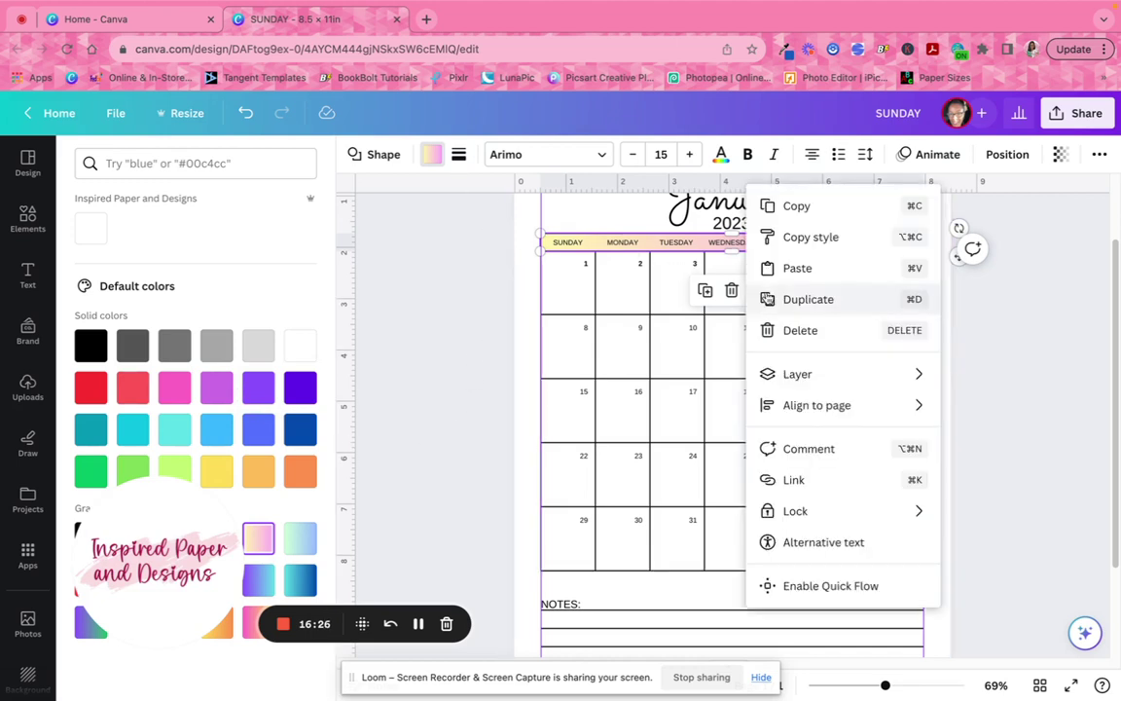
{"action": "mouse_move", "coordinate": [803, 412]}
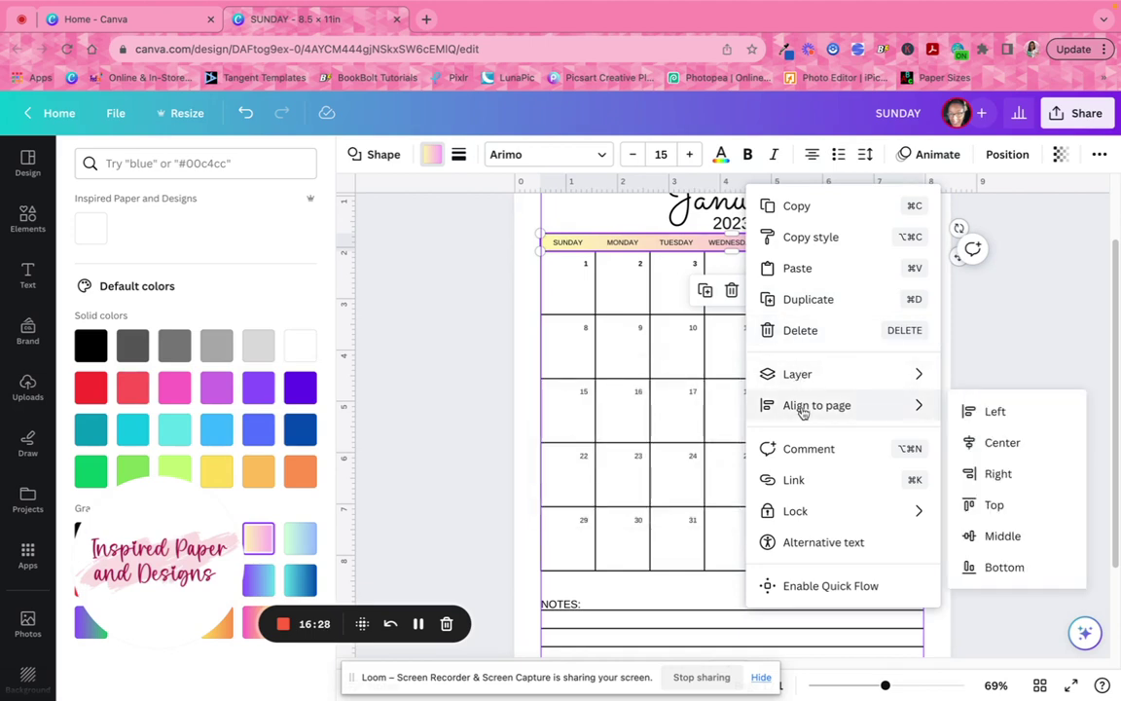
{"action": "mouse_move", "coordinate": [780, 367]}
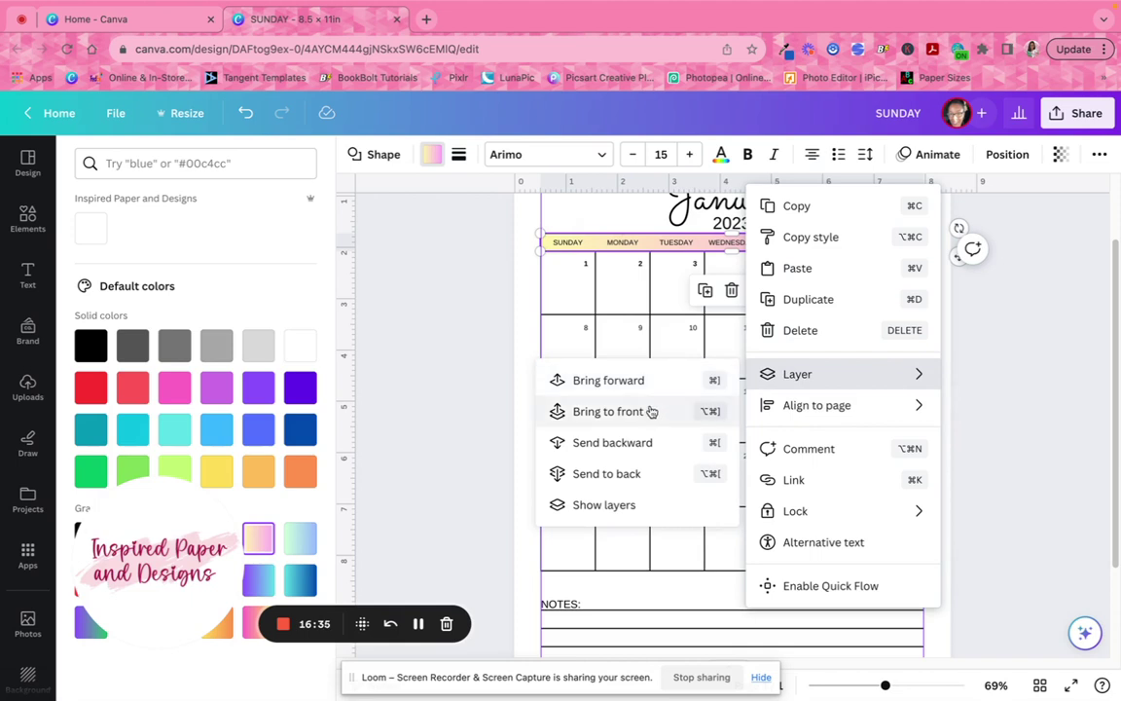
{"action": "left_click", "coordinate": [640, 443]}
{"action": "left_click", "coordinate": [398, 347]}
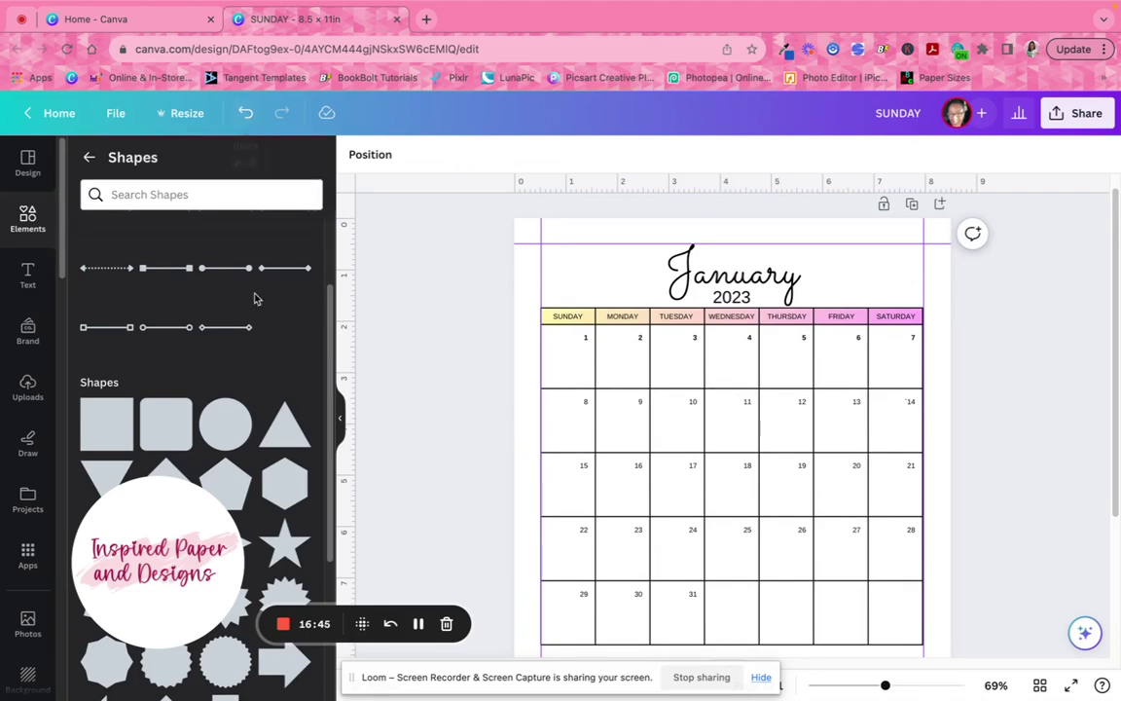
{"action": "key", "text": "super+z"}
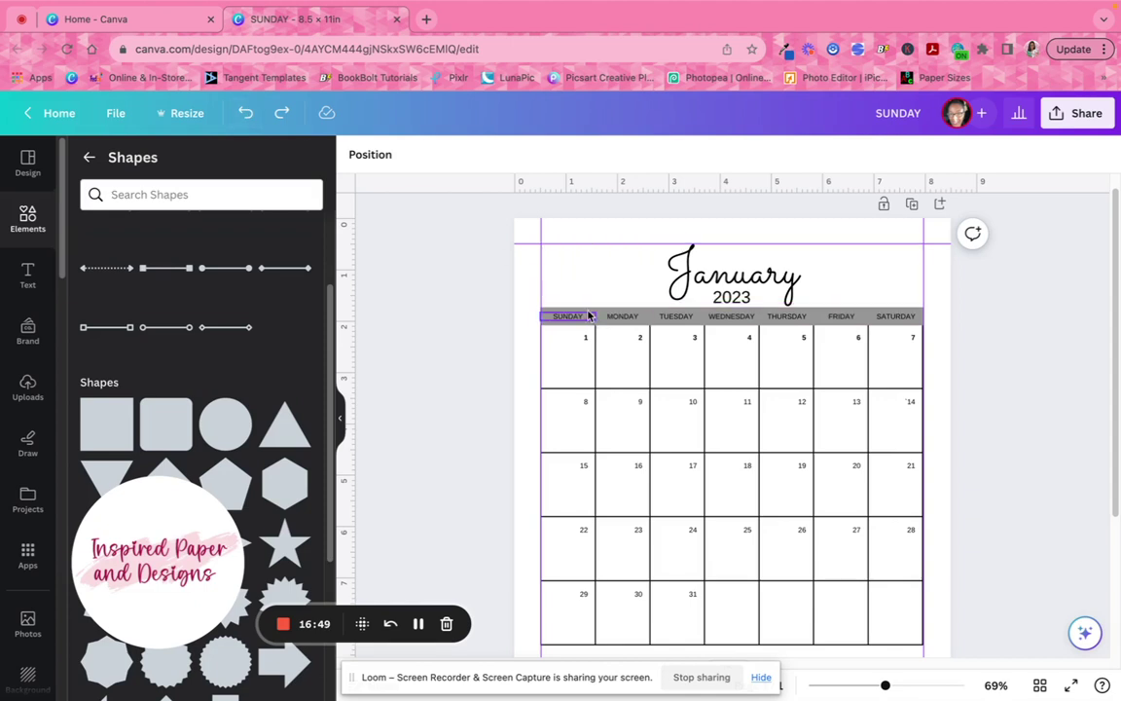
Fit the grey bar between the top margin guide and the table behind the title, and fill it with the yellow-to-pink gradient
{"action": "left_click_drag", "start_coordinate": [581, 315], "coordinate": [588, 249]}
{"action": "left_click_drag", "start_coordinate": [721, 255], "coordinate": [728, 305]}
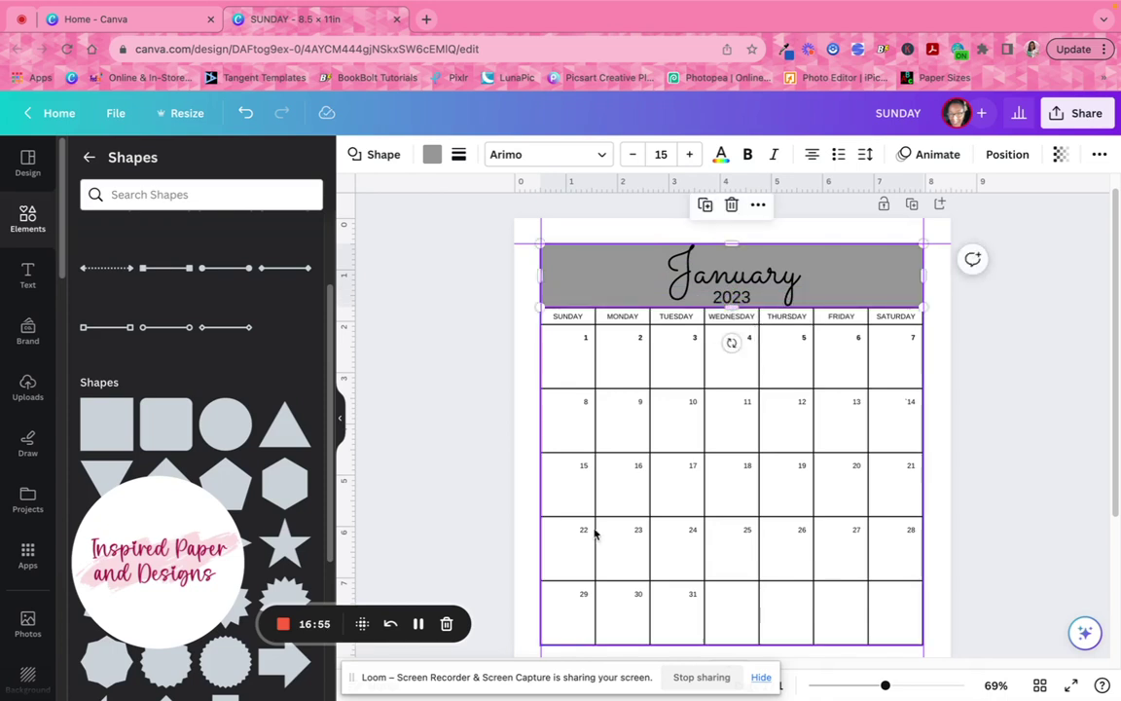
{"action": "left_click", "coordinate": [432, 153]}
{"action": "left_click", "coordinate": [257, 674]}
{"action": "left_click", "coordinate": [367, 273]}
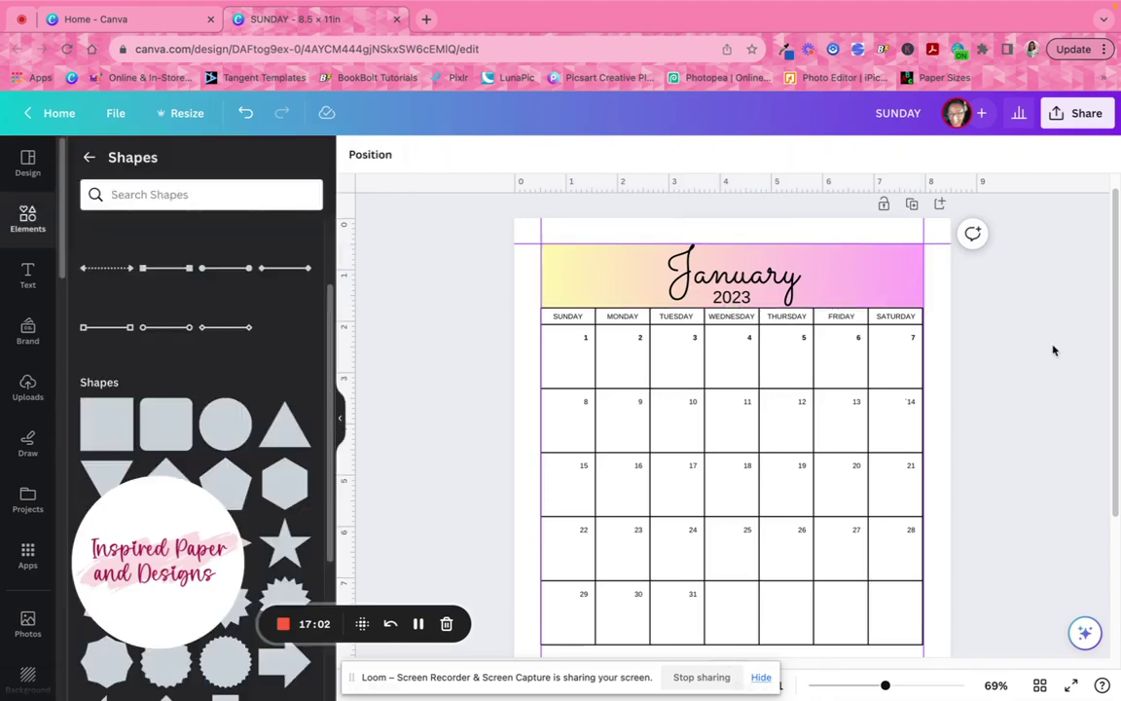
{"action": "scroll", "coordinate": [1052, 351], "scroll_direction": "down", "scroll_amount": 3}
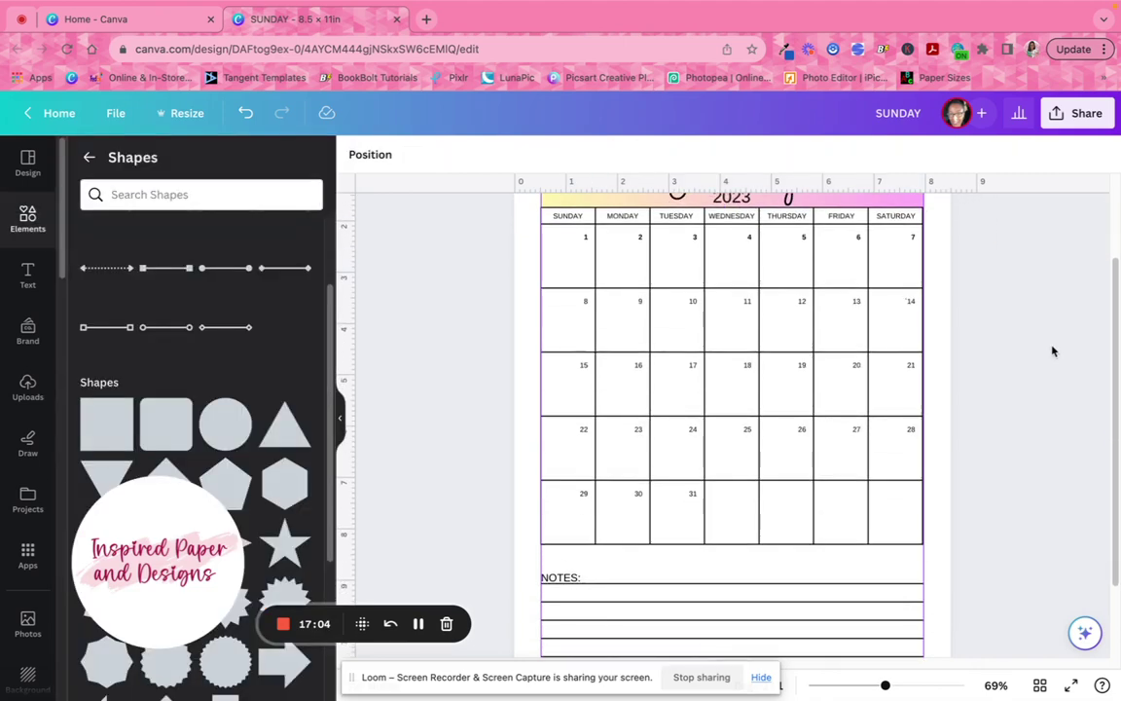
{"action": "scroll", "coordinate": [1054, 358], "scroll_direction": "up", "scroll_amount": 1}
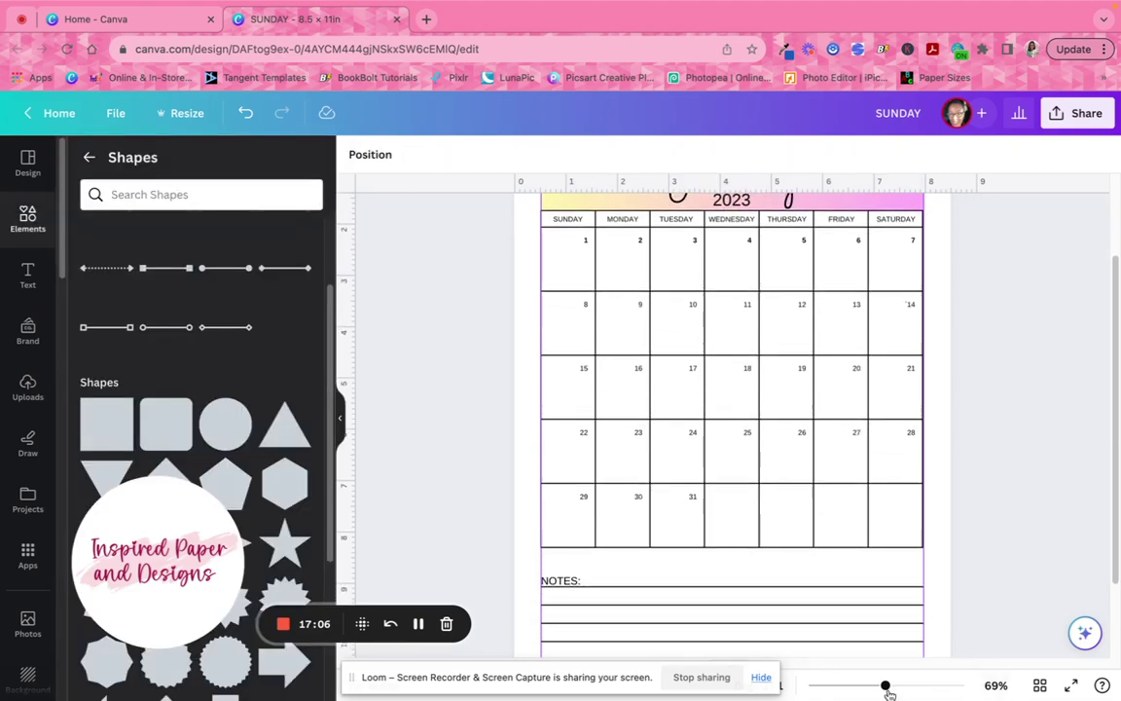
{"action": "left_click_drag", "start_coordinate": [886, 689], "coordinate": [870, 686]}
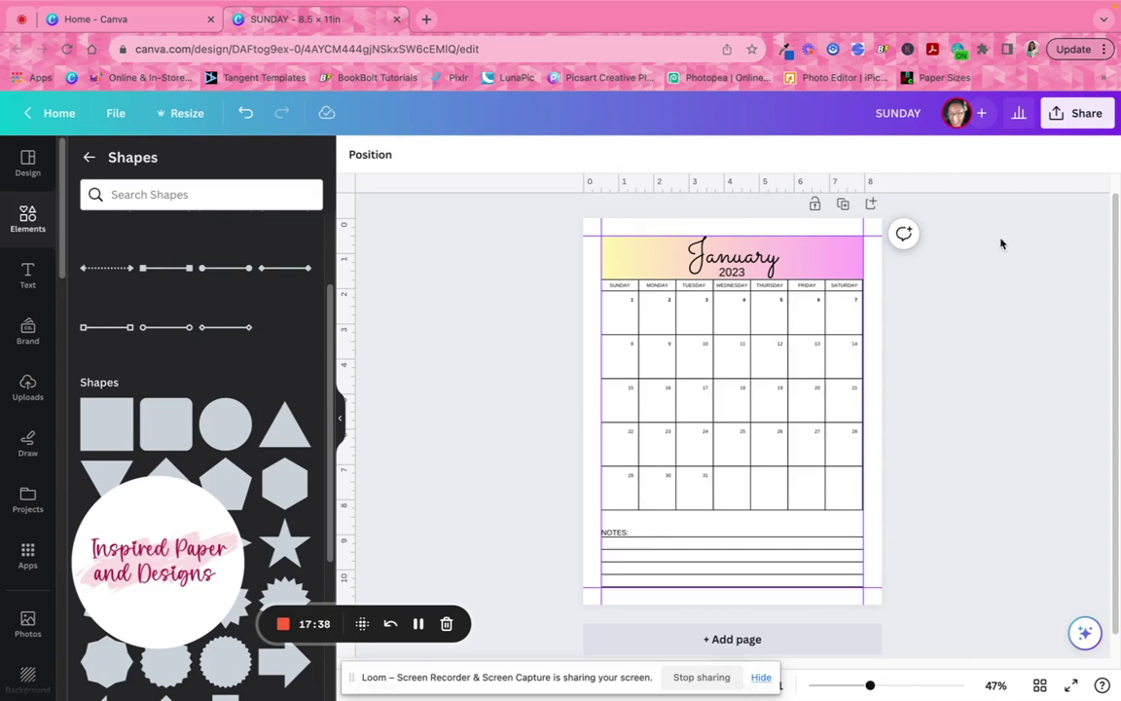
Rename the design as "vertical calendar"
{"action": "left_click", "coordinate": [910, 114]}
{"action": "type", "text": "verticale"}
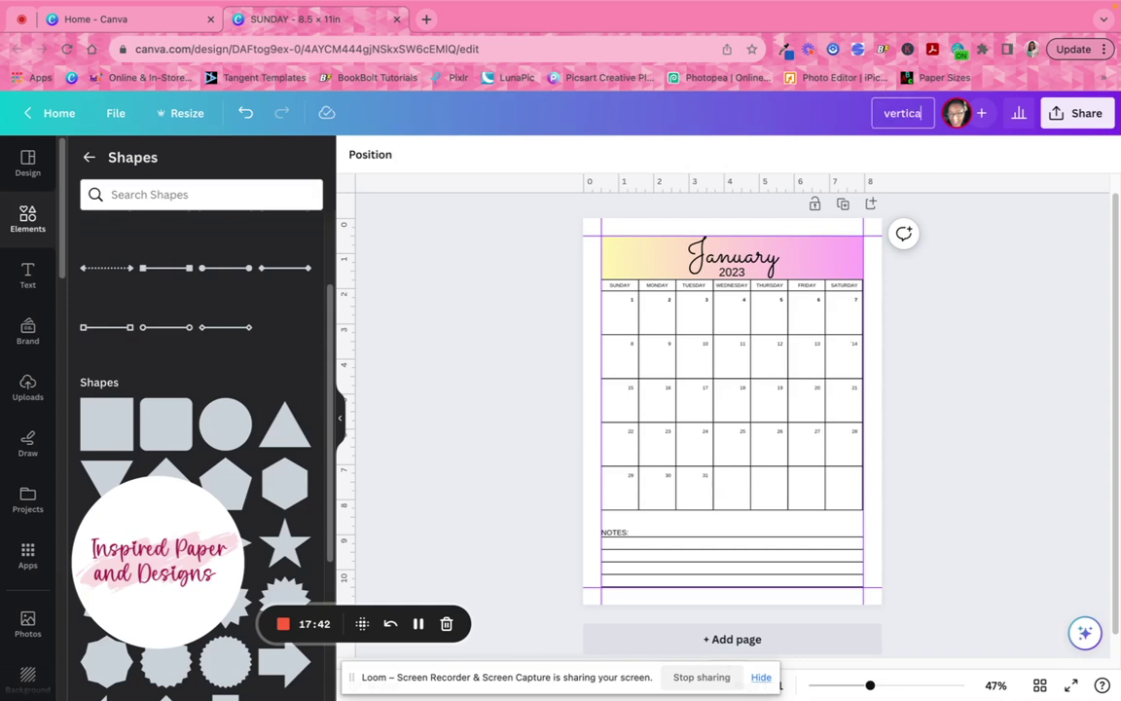
{"action": "key", "text": "BackSpace"}
{"action": "type", "text": "calendar"}
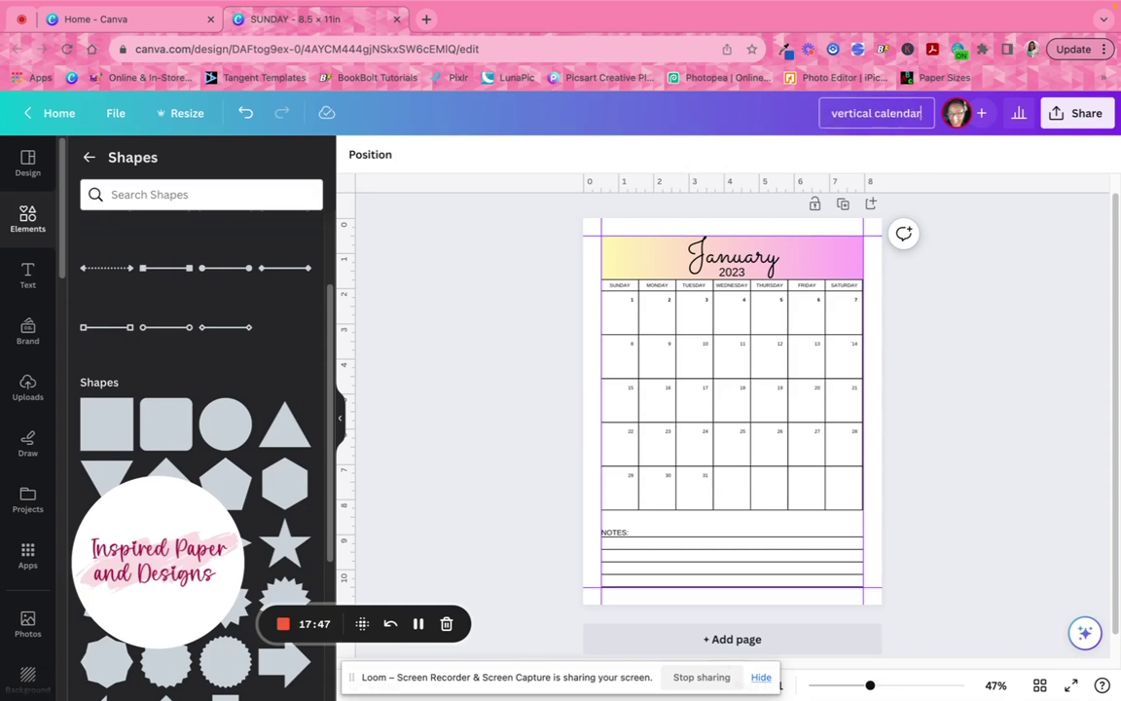
Look through the file types offered for downloading the design, and leave without choosing one
{"action": "left_click", "coordinate": [1056, 115]}
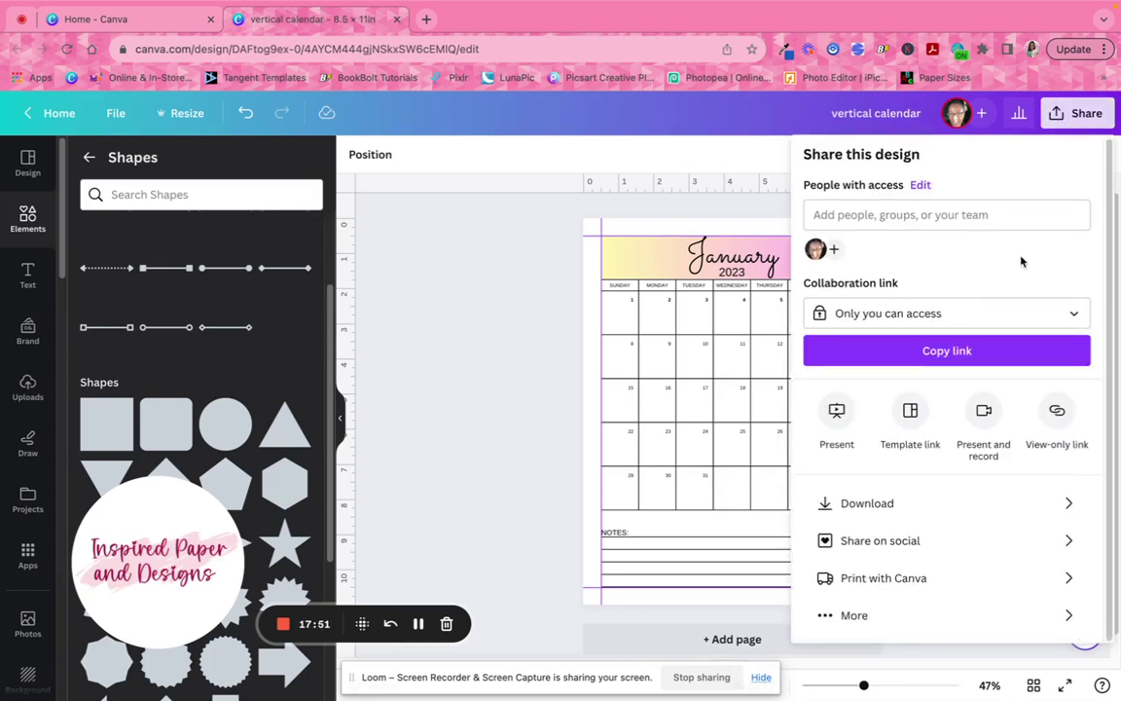
{"action": "left_click", "coordinate": [978, 503]}
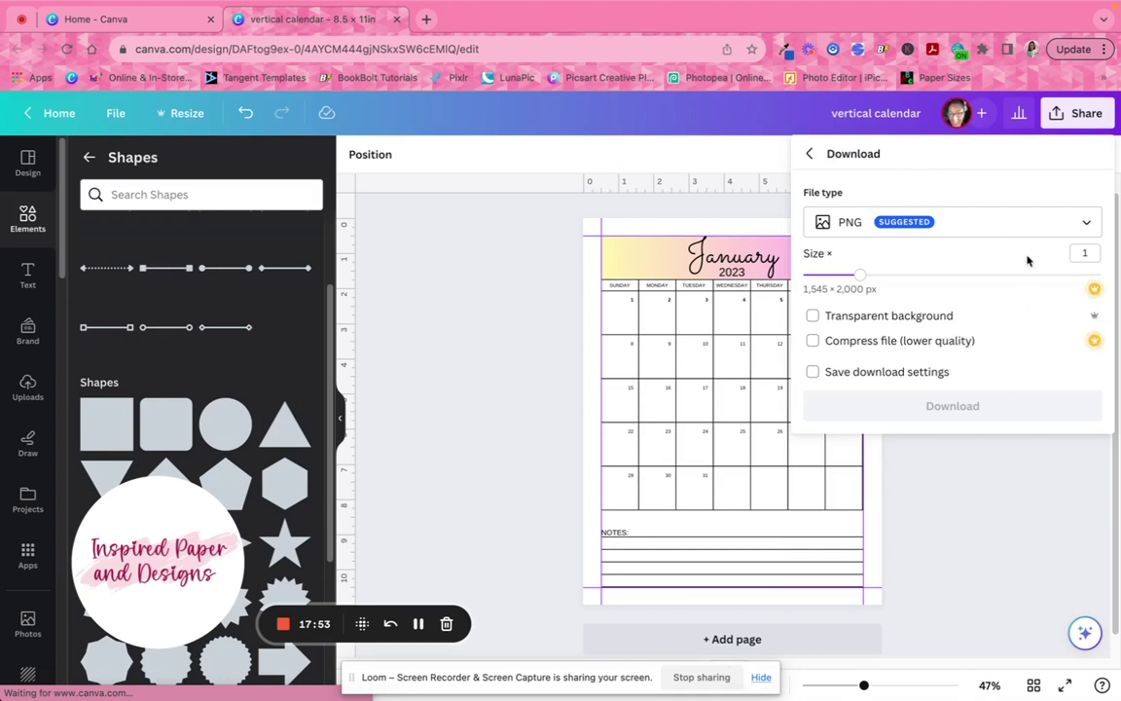
{"action": "left_click", "coordinate": [1081, 218]}
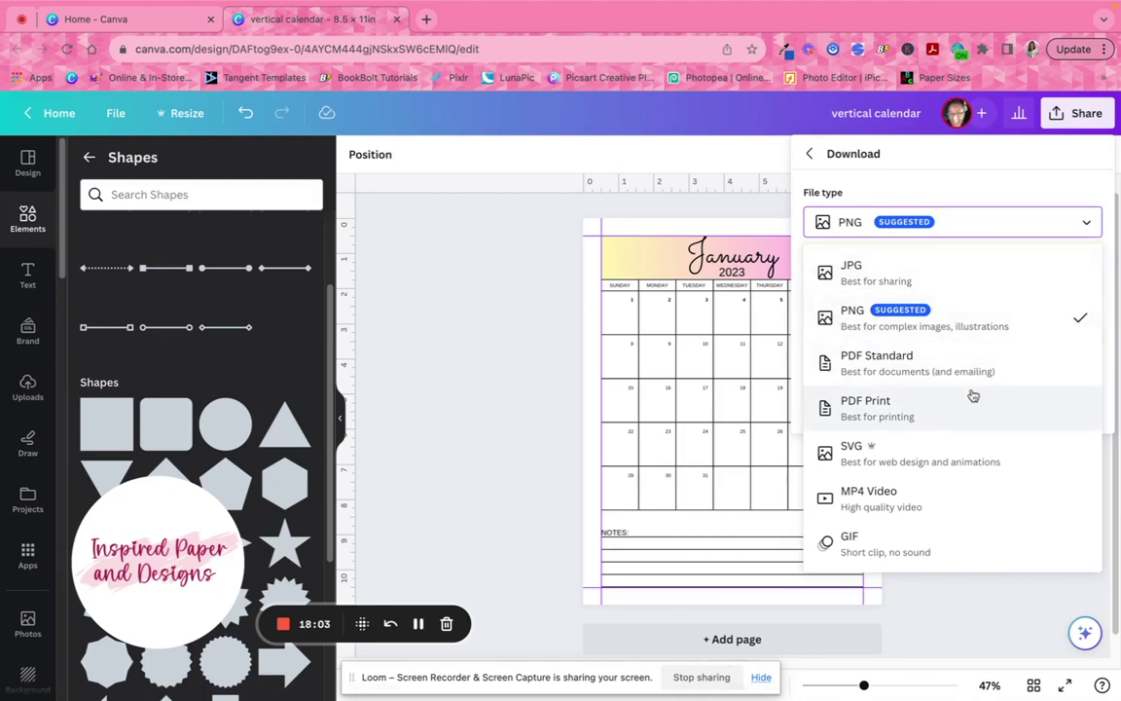
{"action": "left_click", "coordinate": [529, 239]}
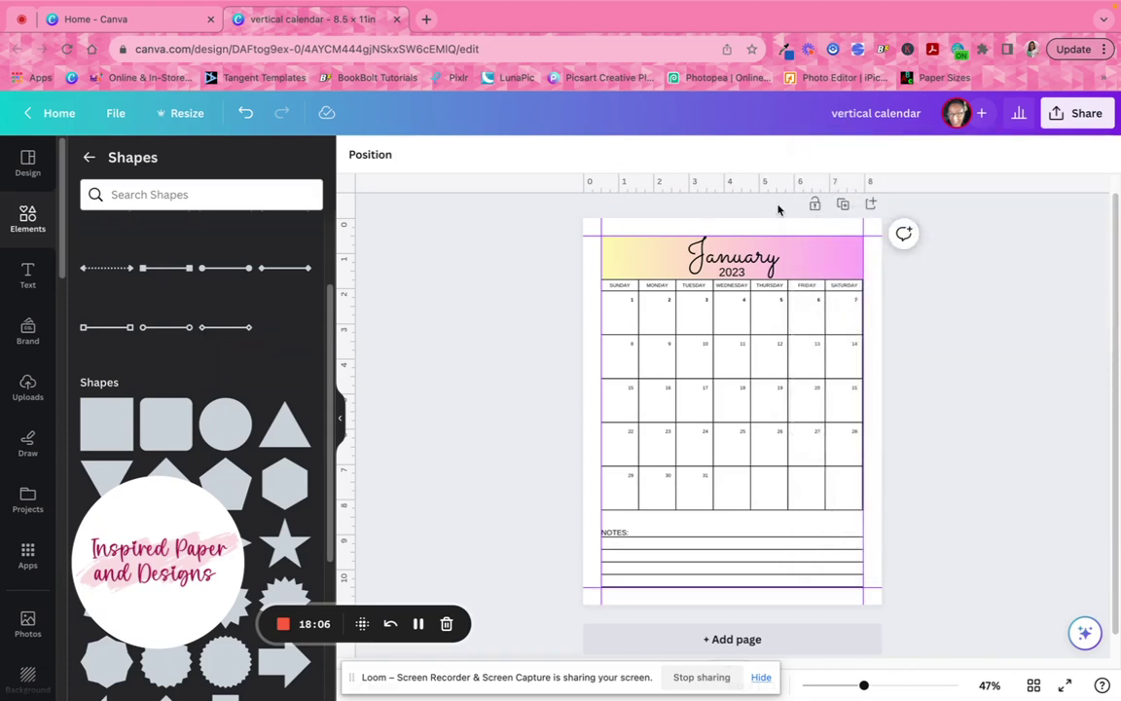
Create a template link for the design from the sharing options and copy it
{"action": "left_click", "coordinate": [1078, 115]}
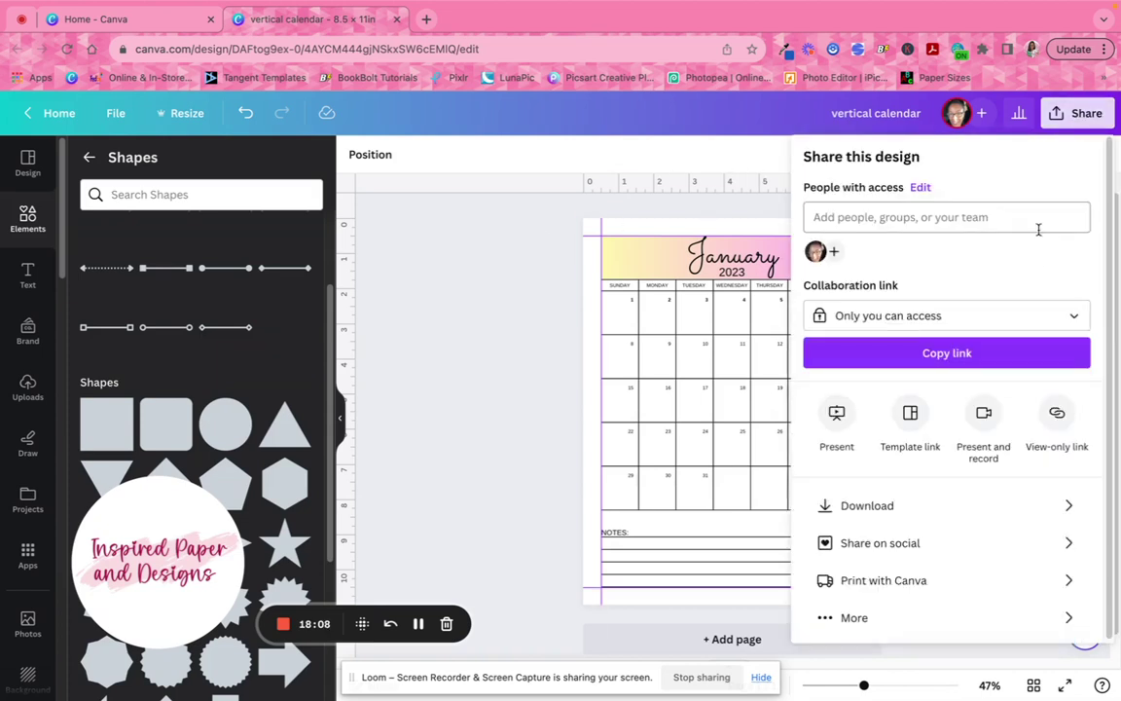
{"action": "left_click", "coordinate": [909, 414]}
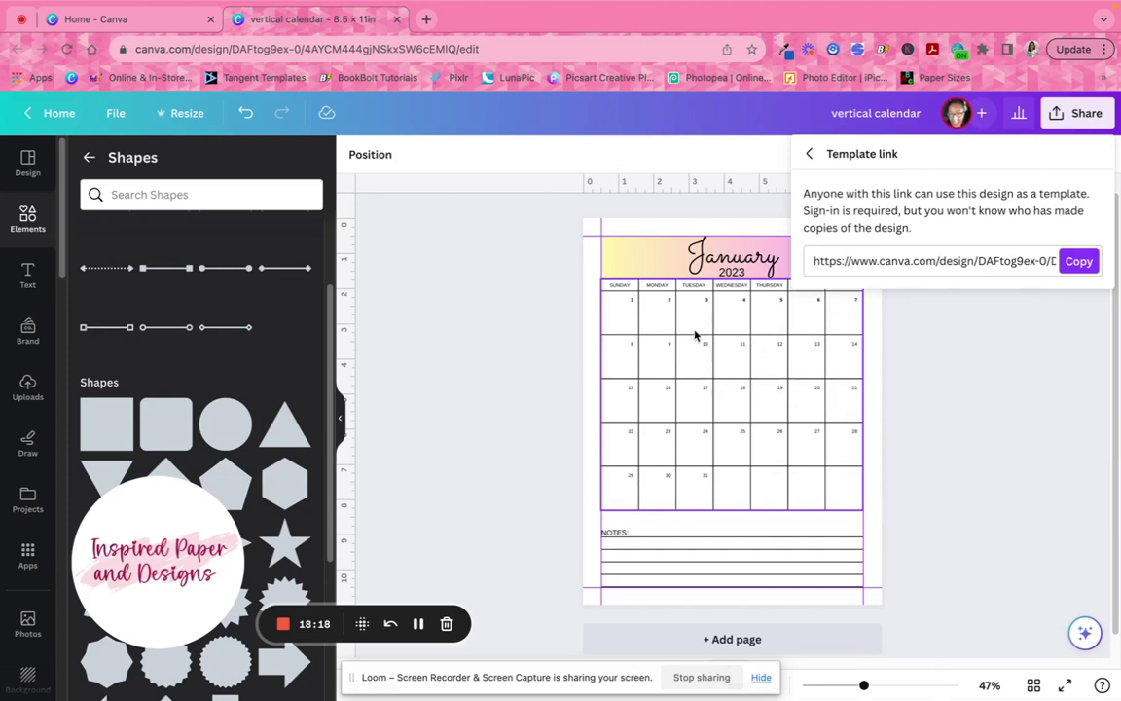
{"action": "left_click", "coordinate": [1076, 263]}
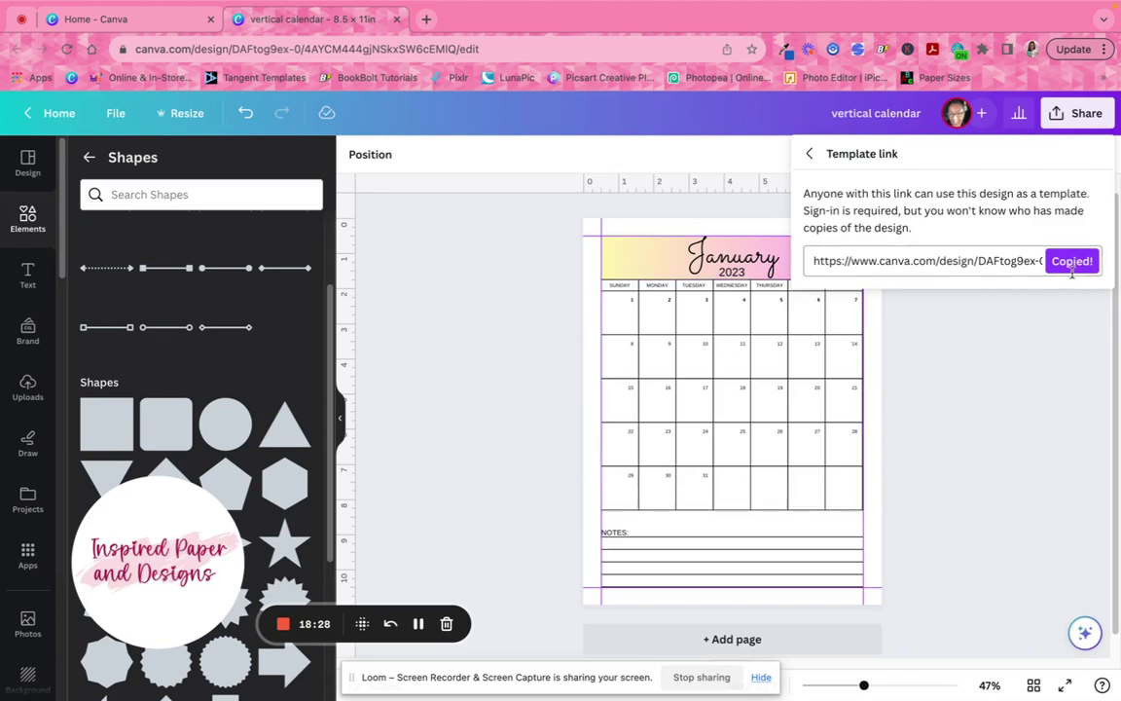
Open the copied template link in a new browser tab
{"action": "left_click", "coordinate": [425, 20]}
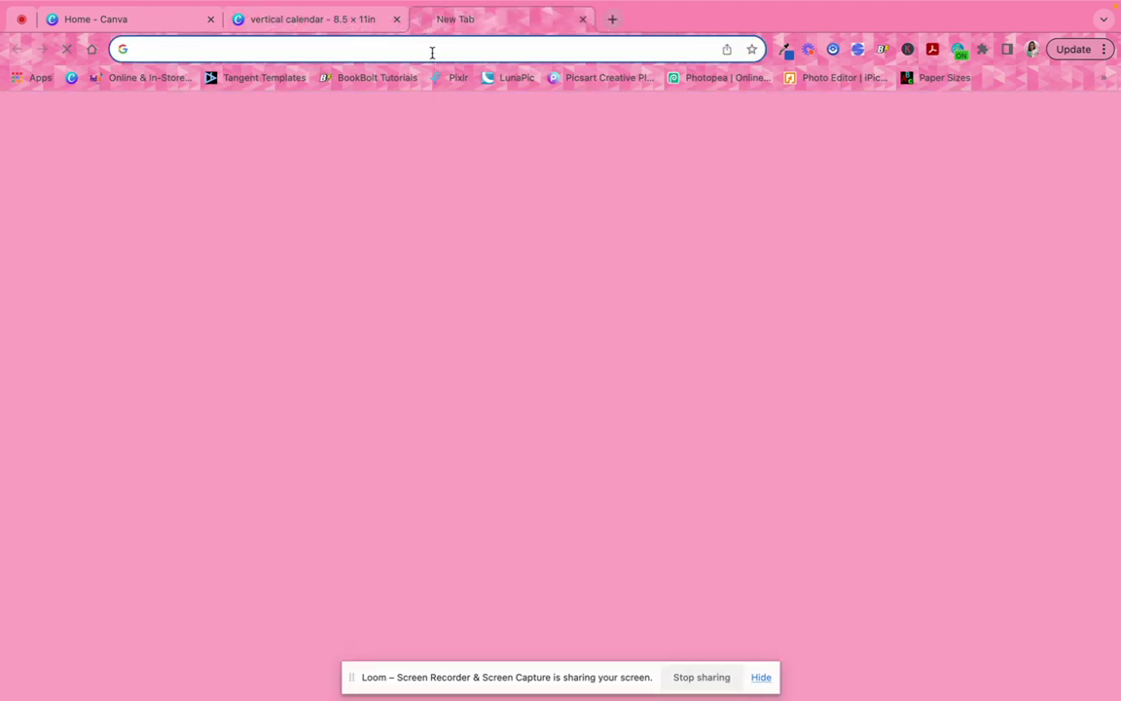
{"action": "right_click", "coordinate": [433, 50]}
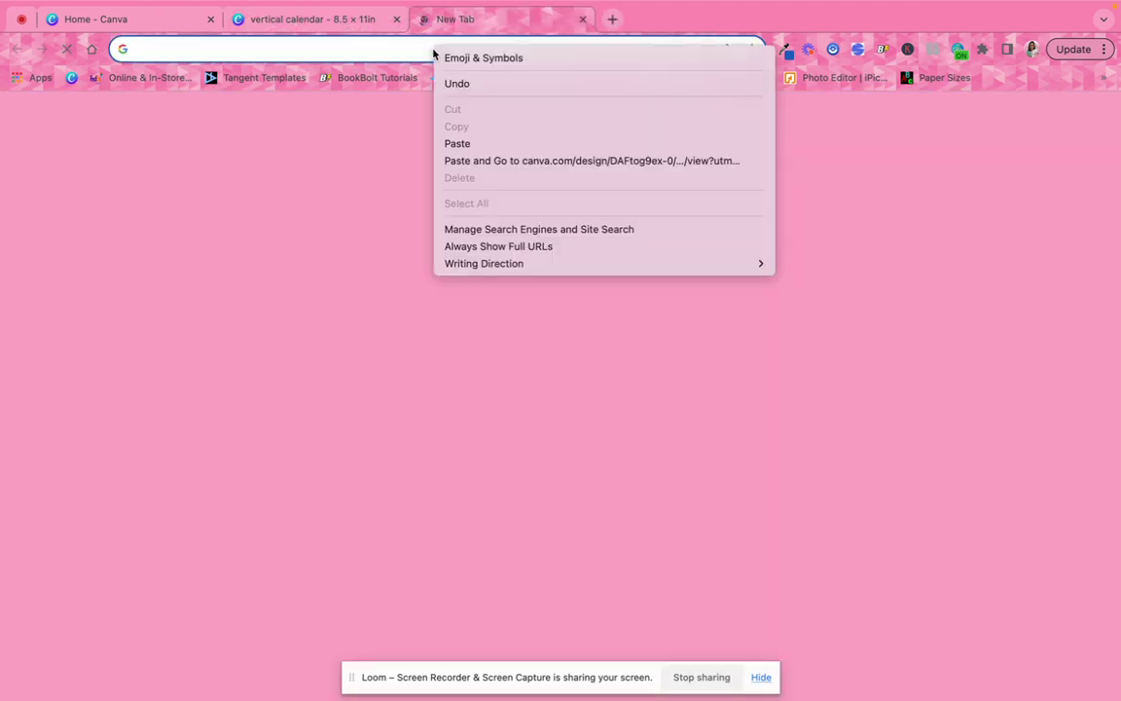
{"action": "left_click", "coordinate": [522, 162]}
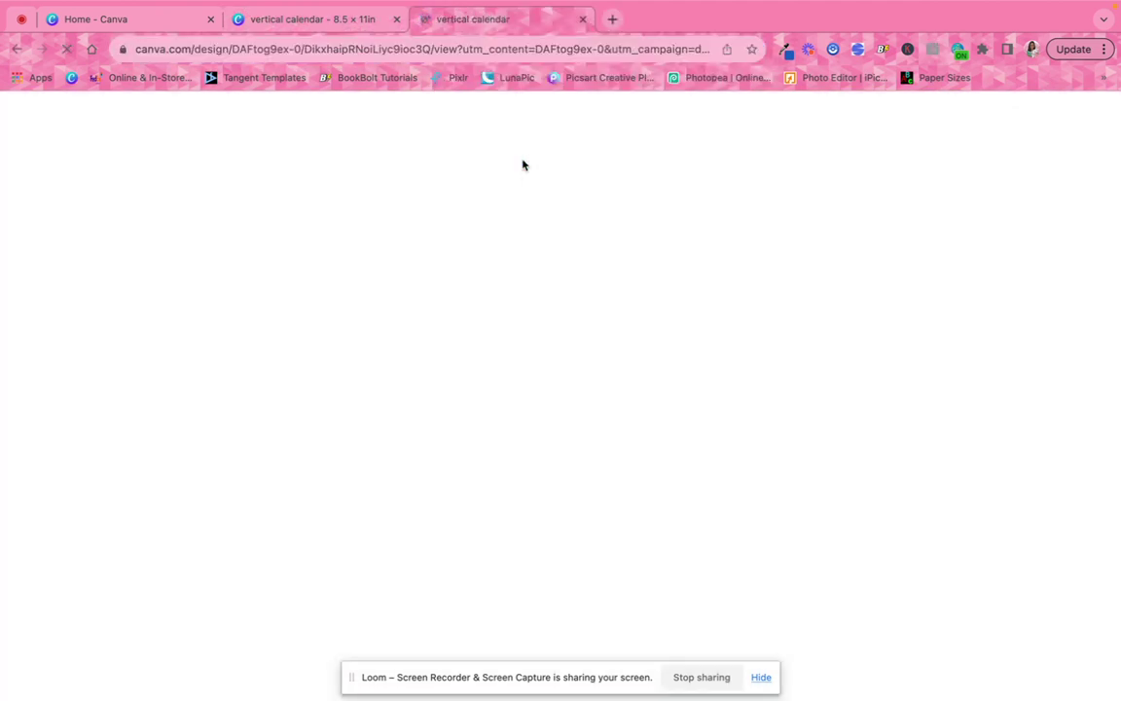